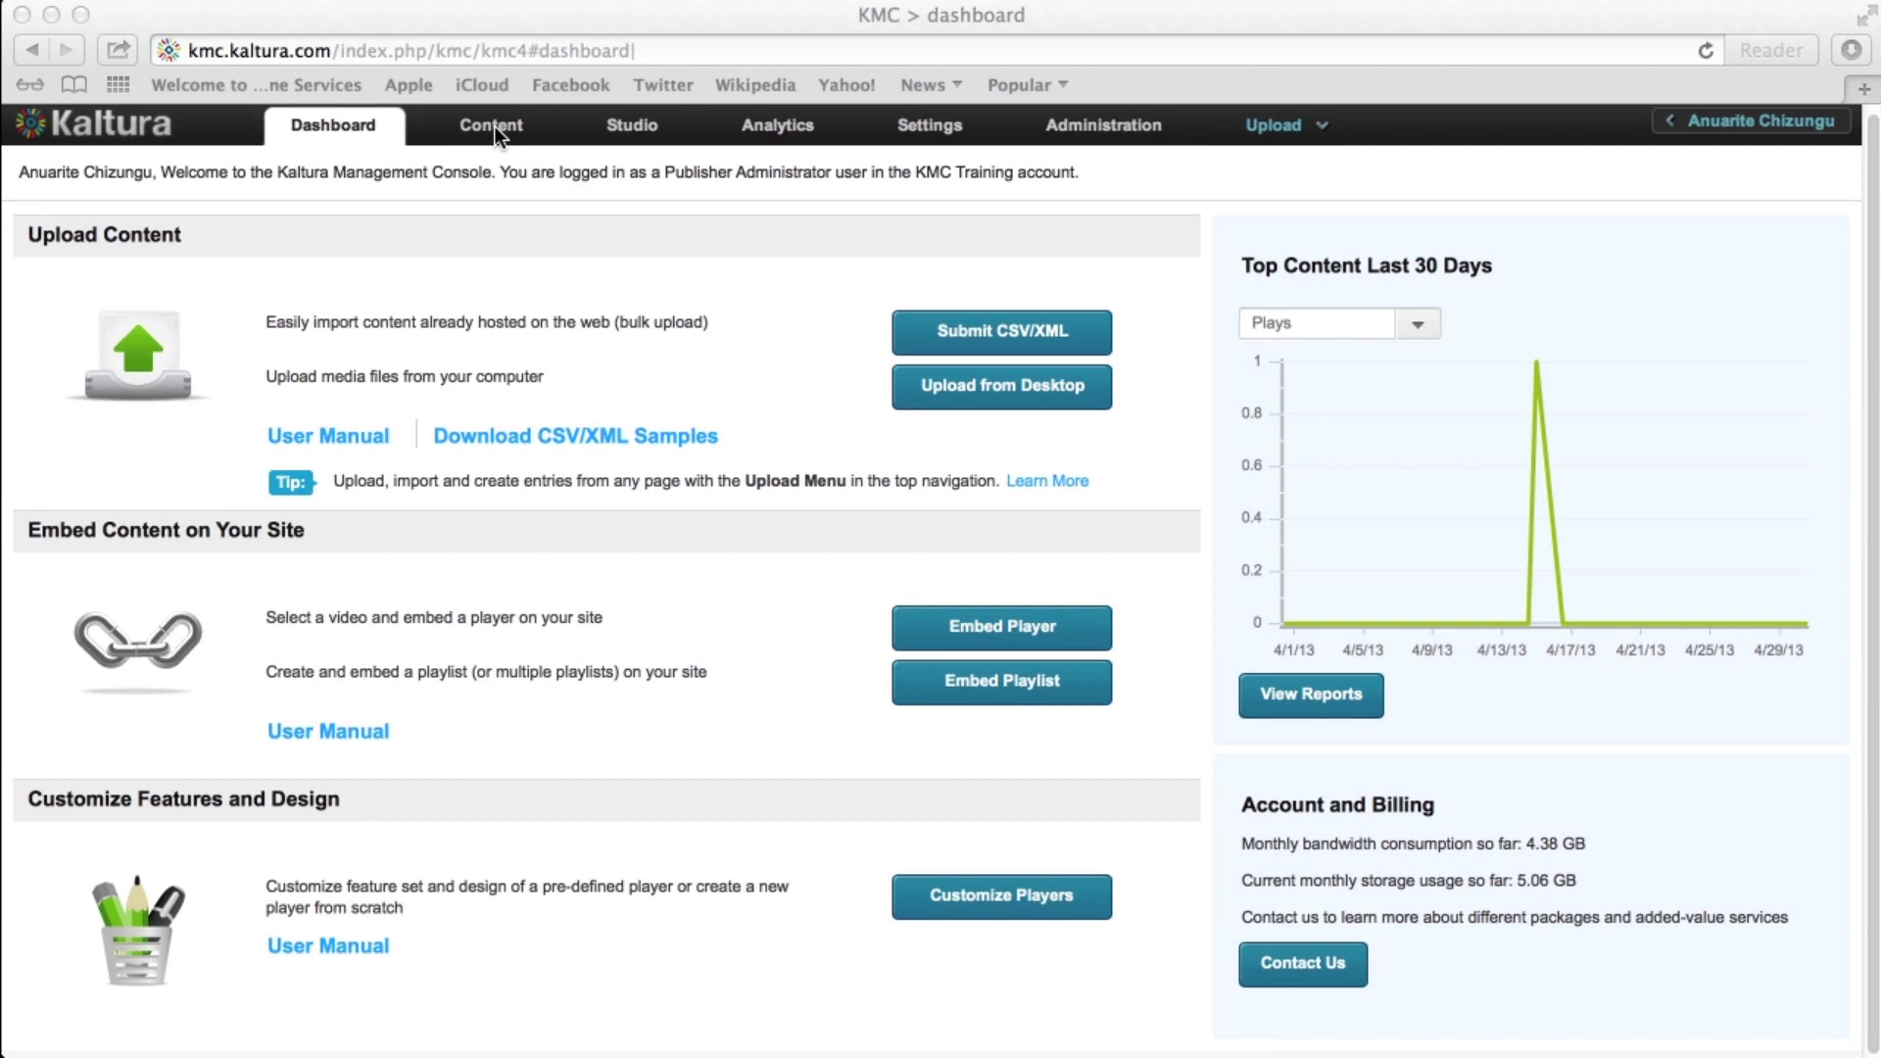
# In the content area, choose two videos and add them to a playlist
pyautogui.click(493, 125)
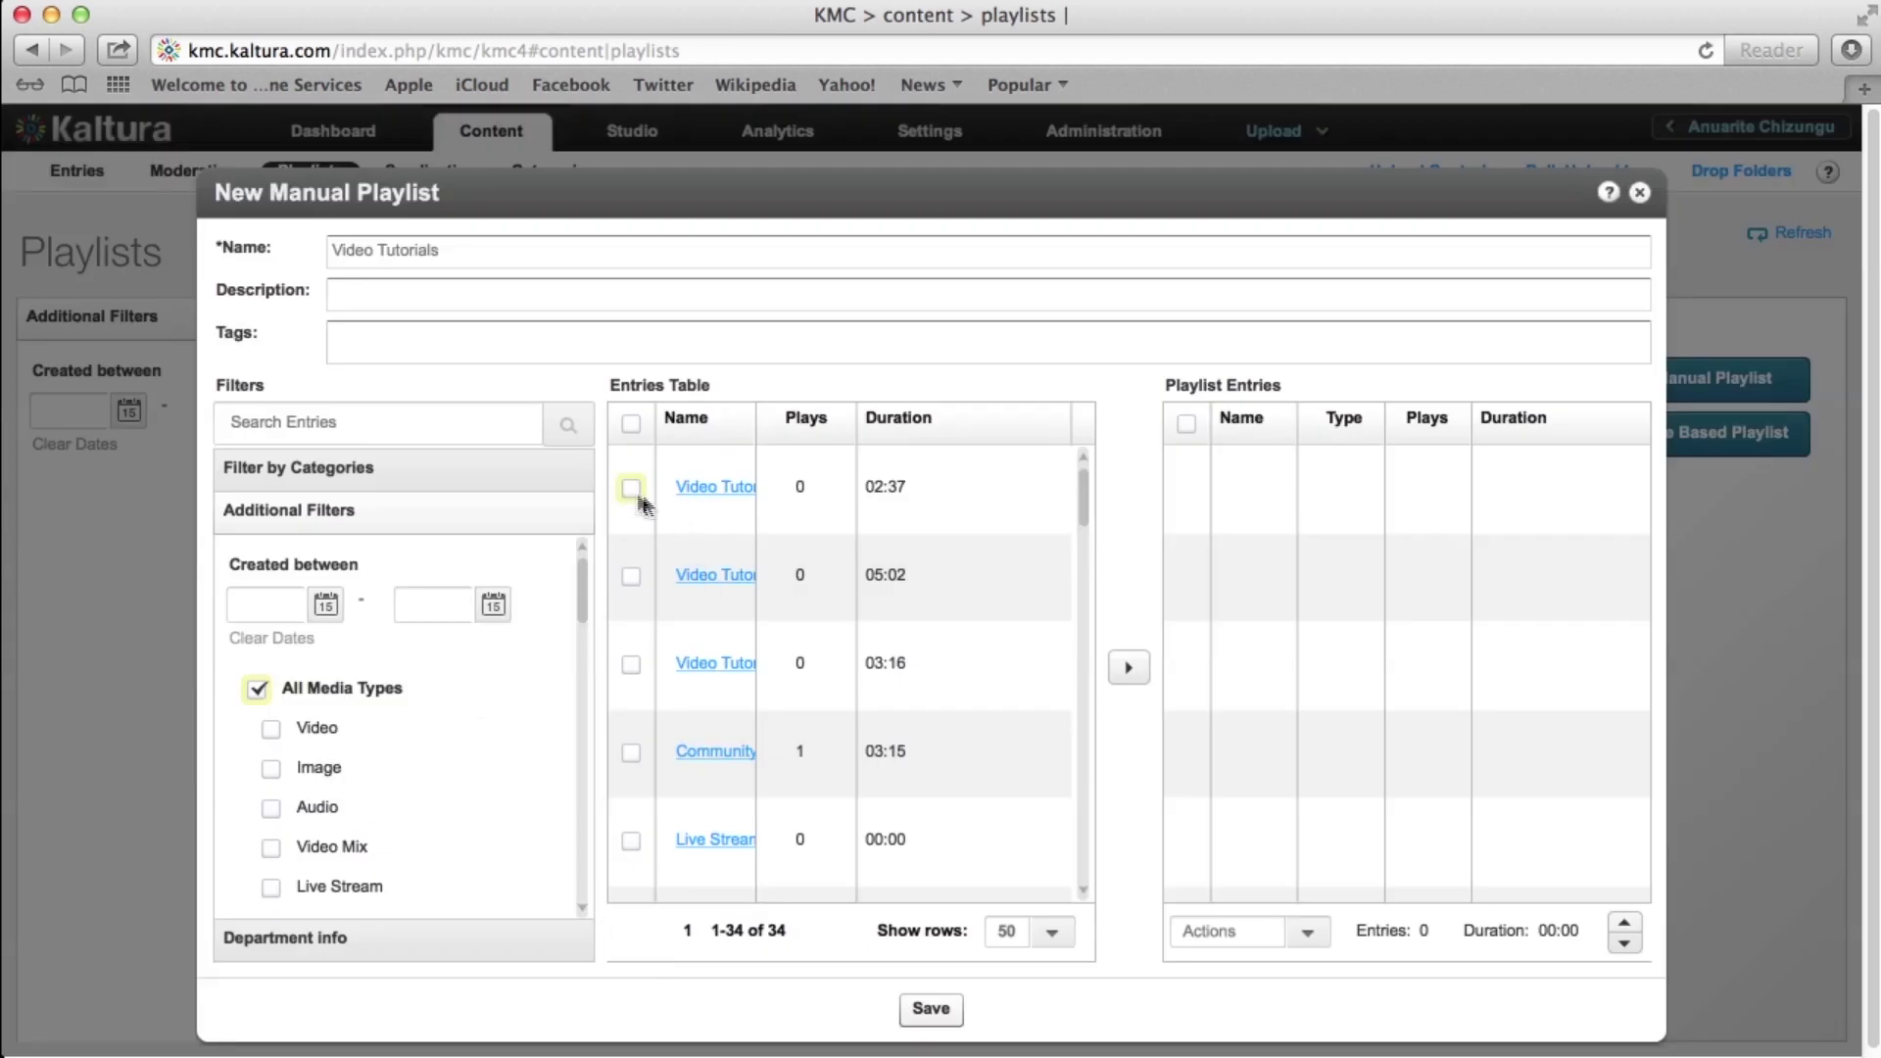
pyautogui.click(631, 487)
pyautogui.click(632, 578)
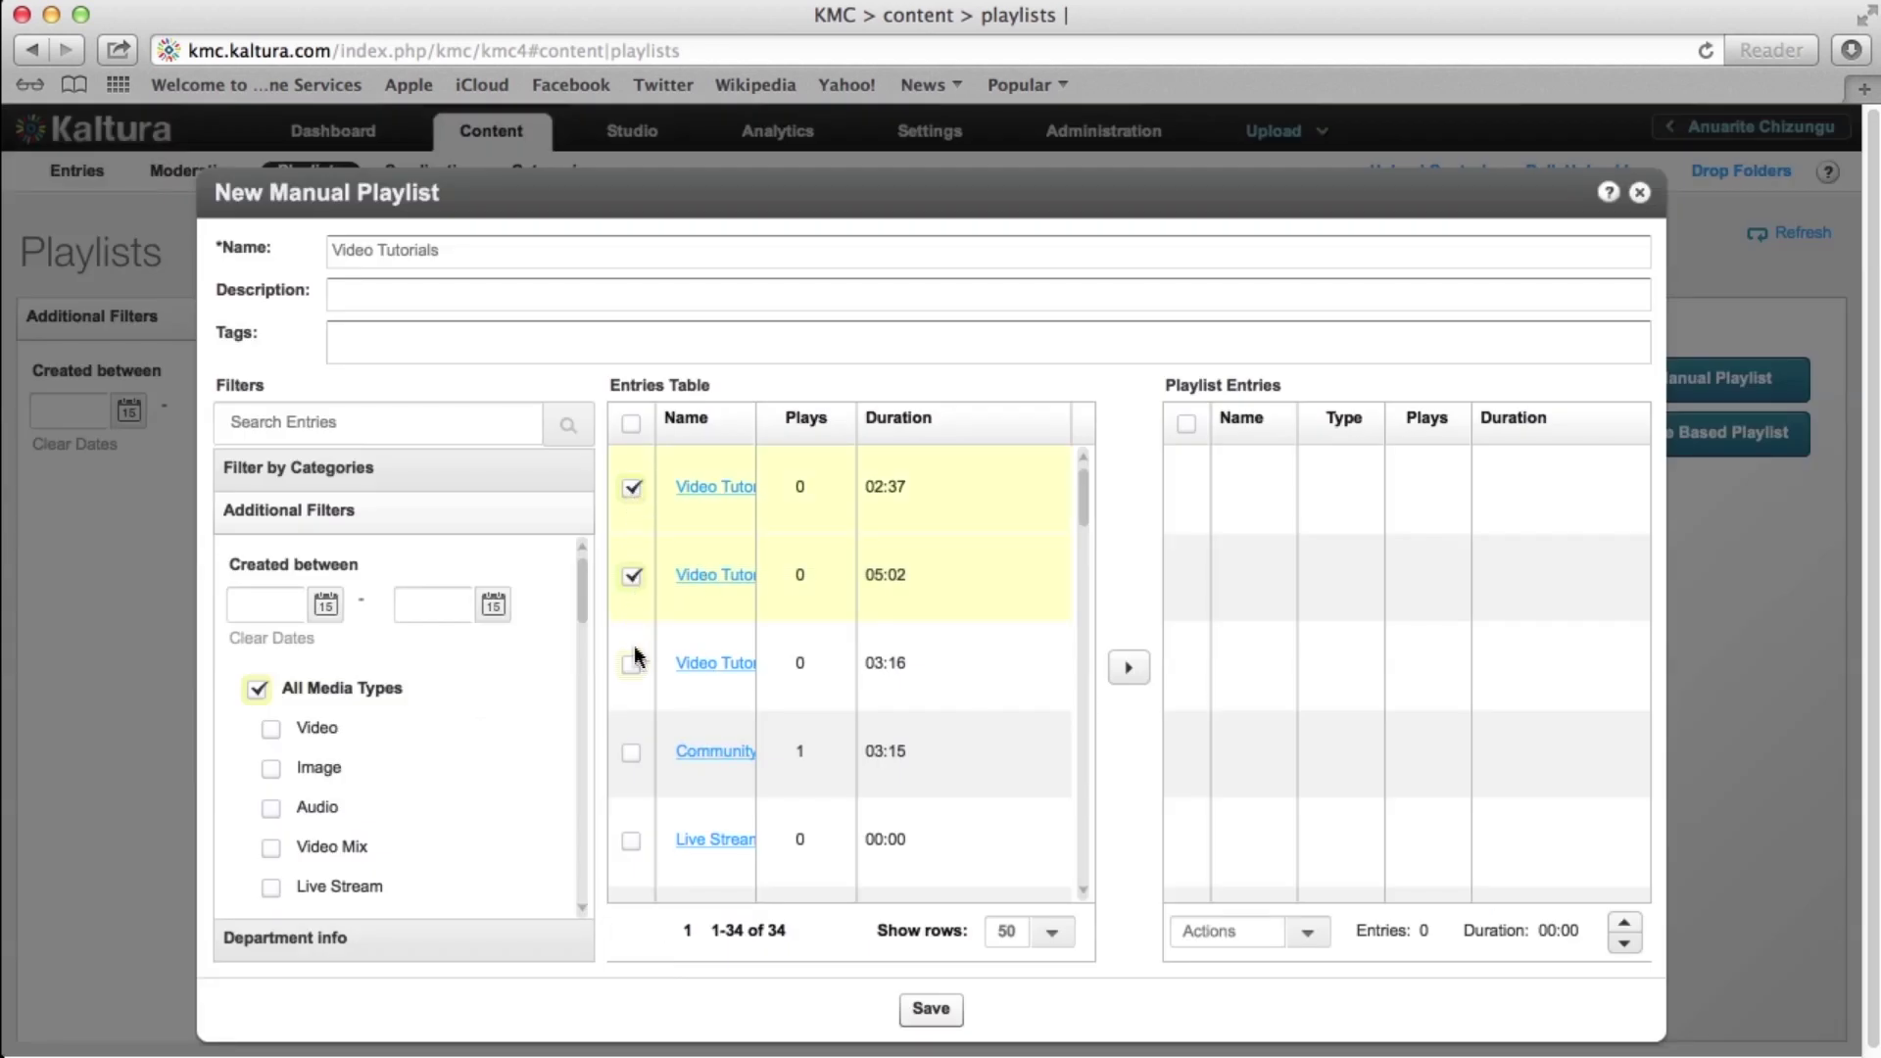
pyautogui.click(1129, 670)
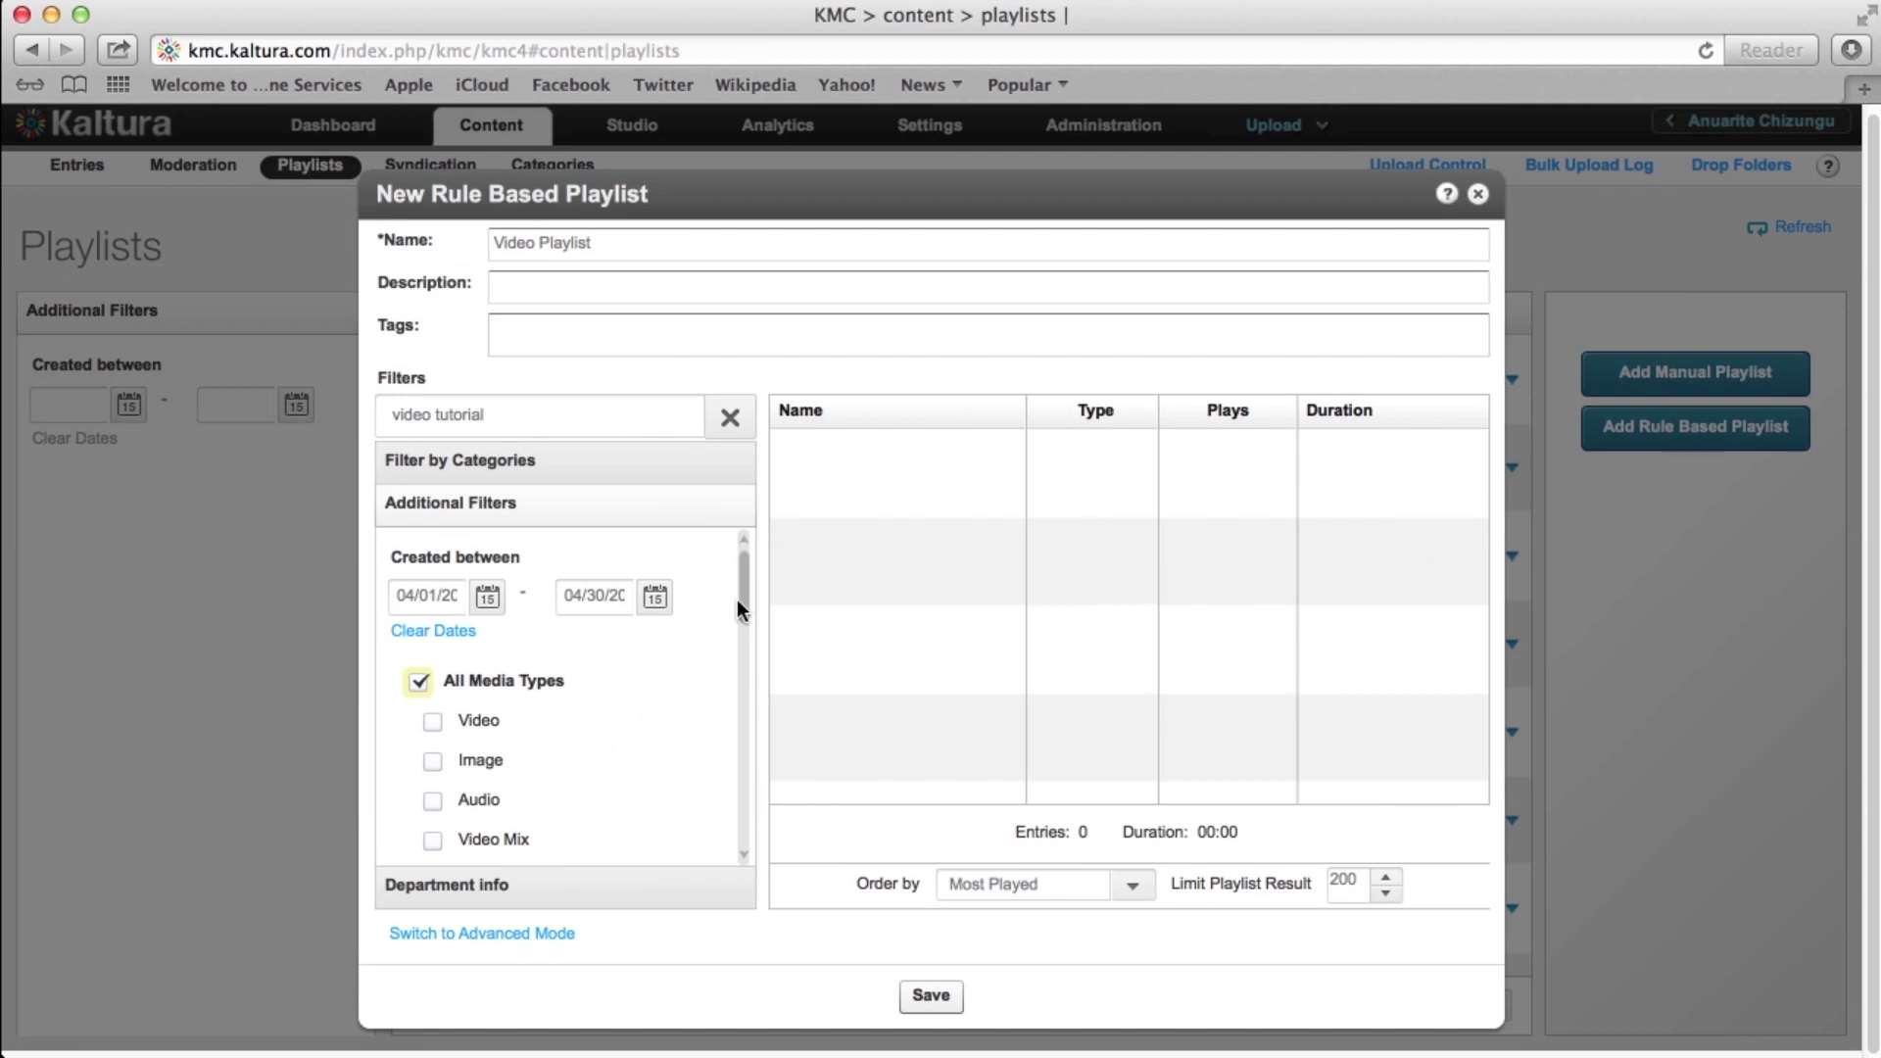
pyautogui.moveTo(741, 595); pyautogui.dragTo(756, 831)
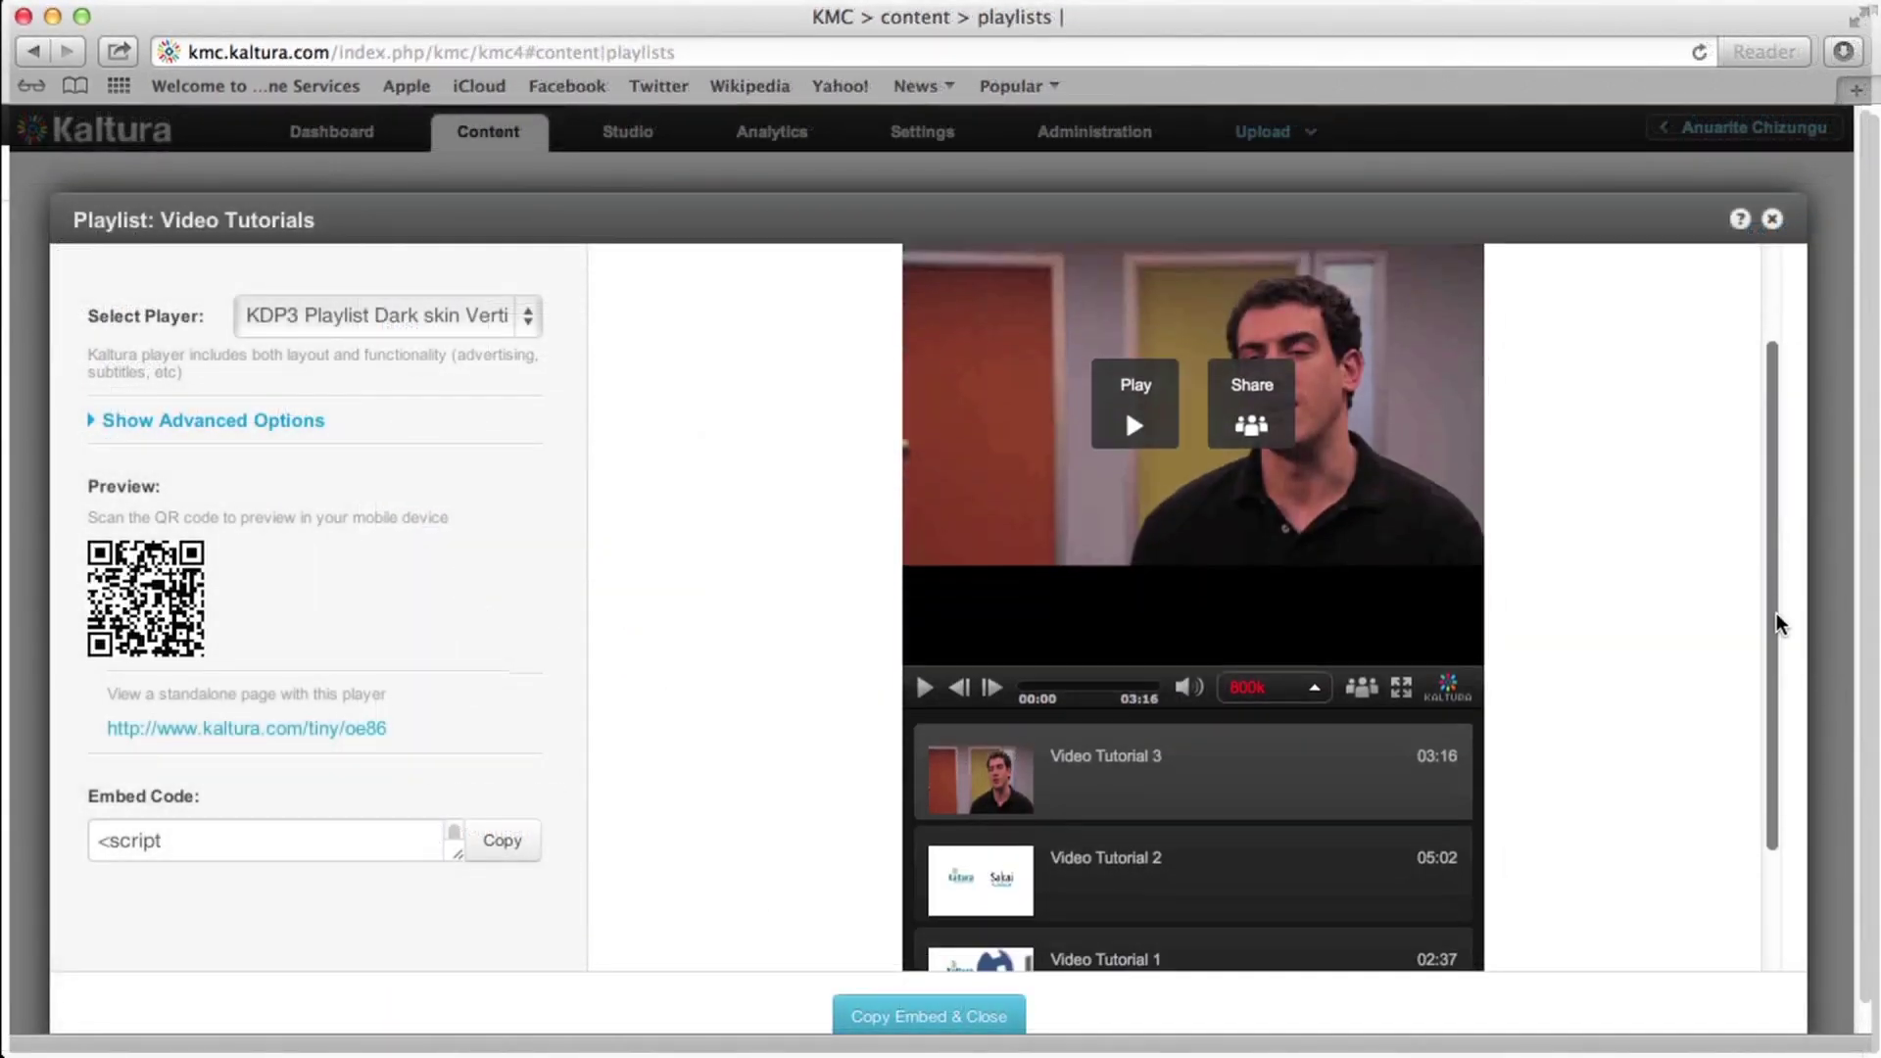
pyautogui.moveTo(1776, 621); pyautogui.dragTo(1785, 801)
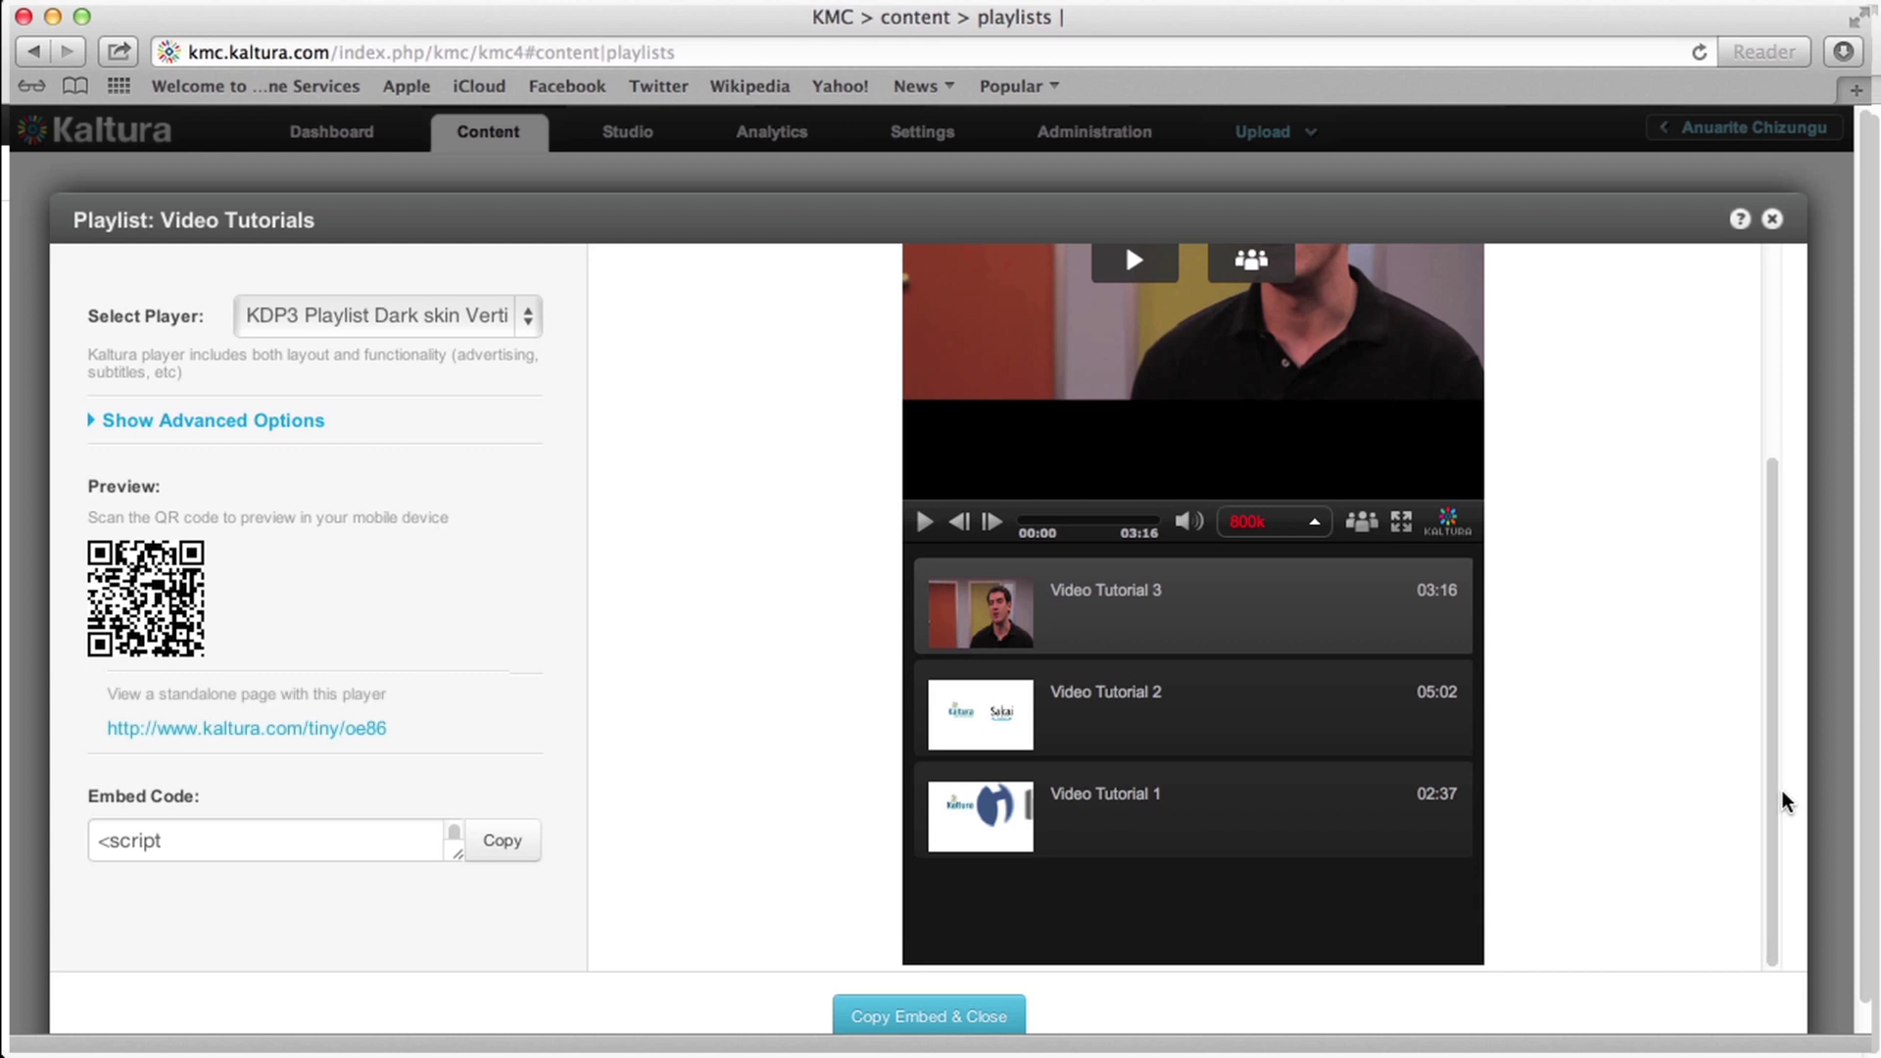
pyautogui.scroll(5, 1764, 756)
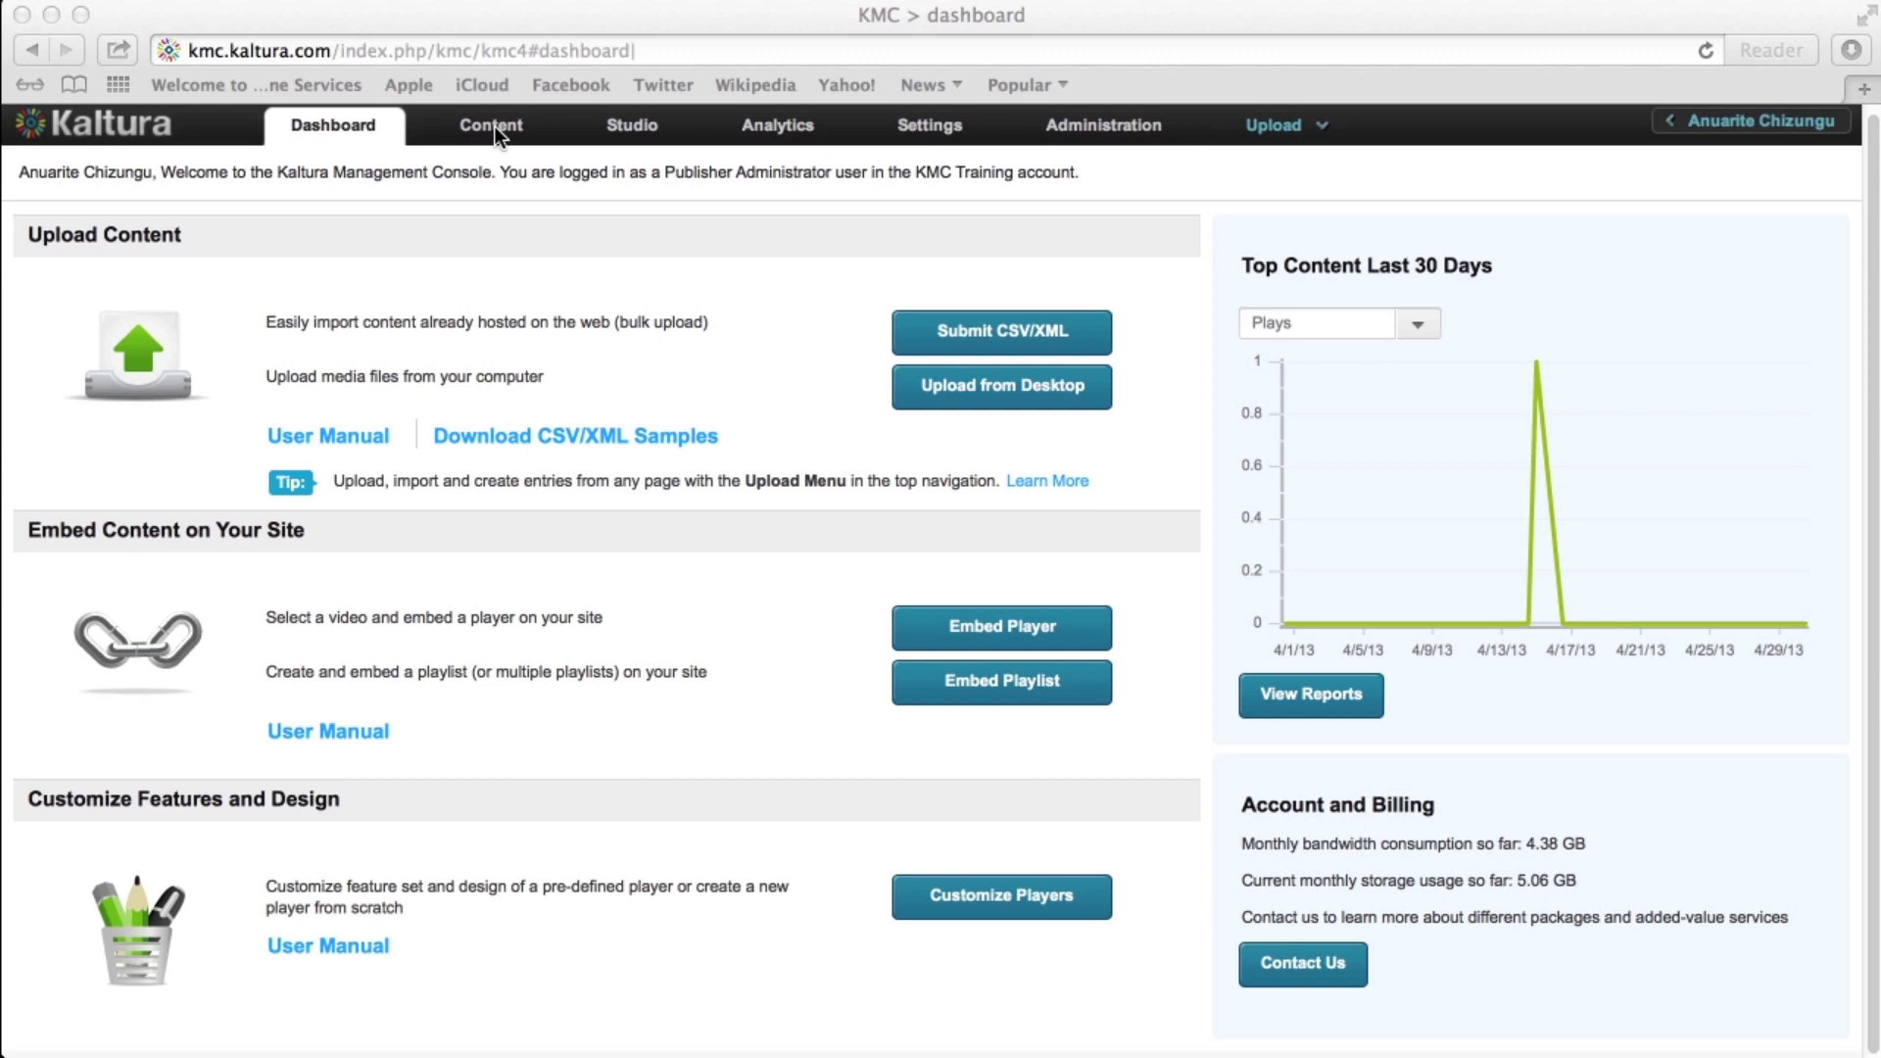
# Go to Content > Playlists and start a new rule-based playlist
pyautogui.click(502, 124)
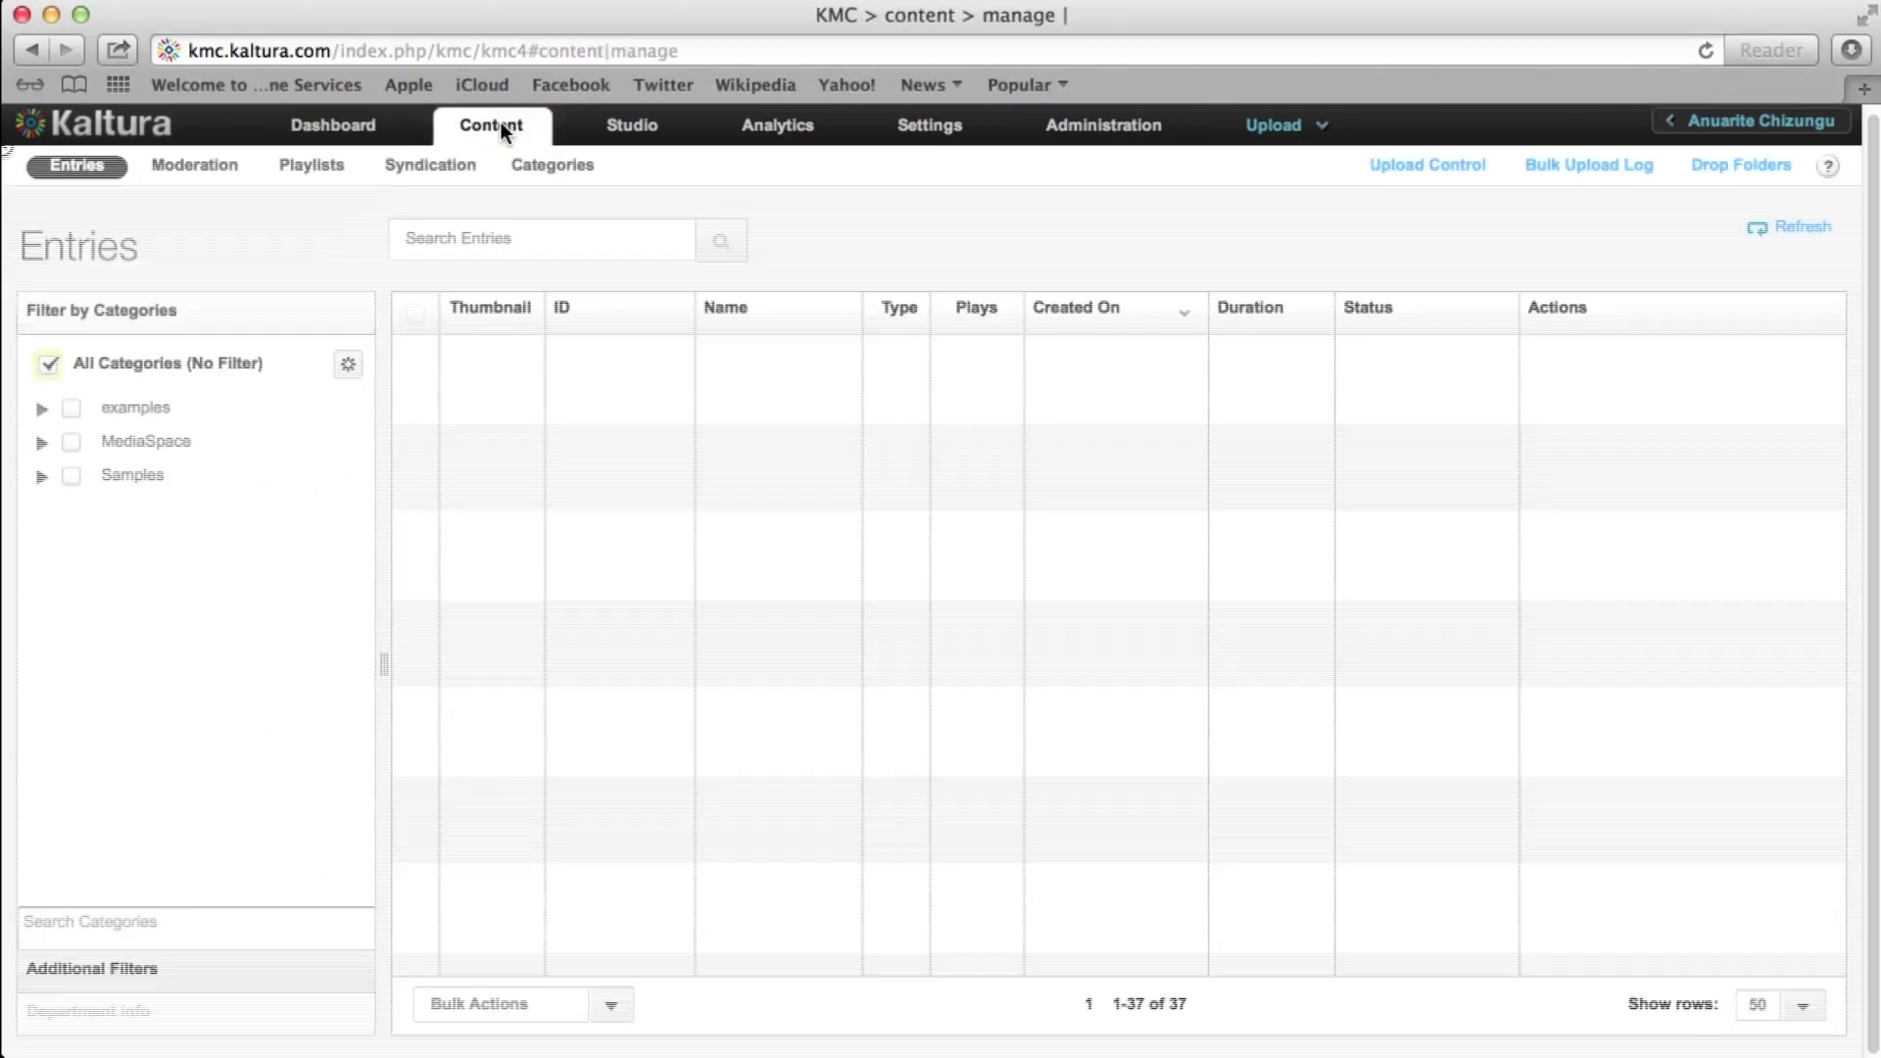
pyautogui.click(309, 168)
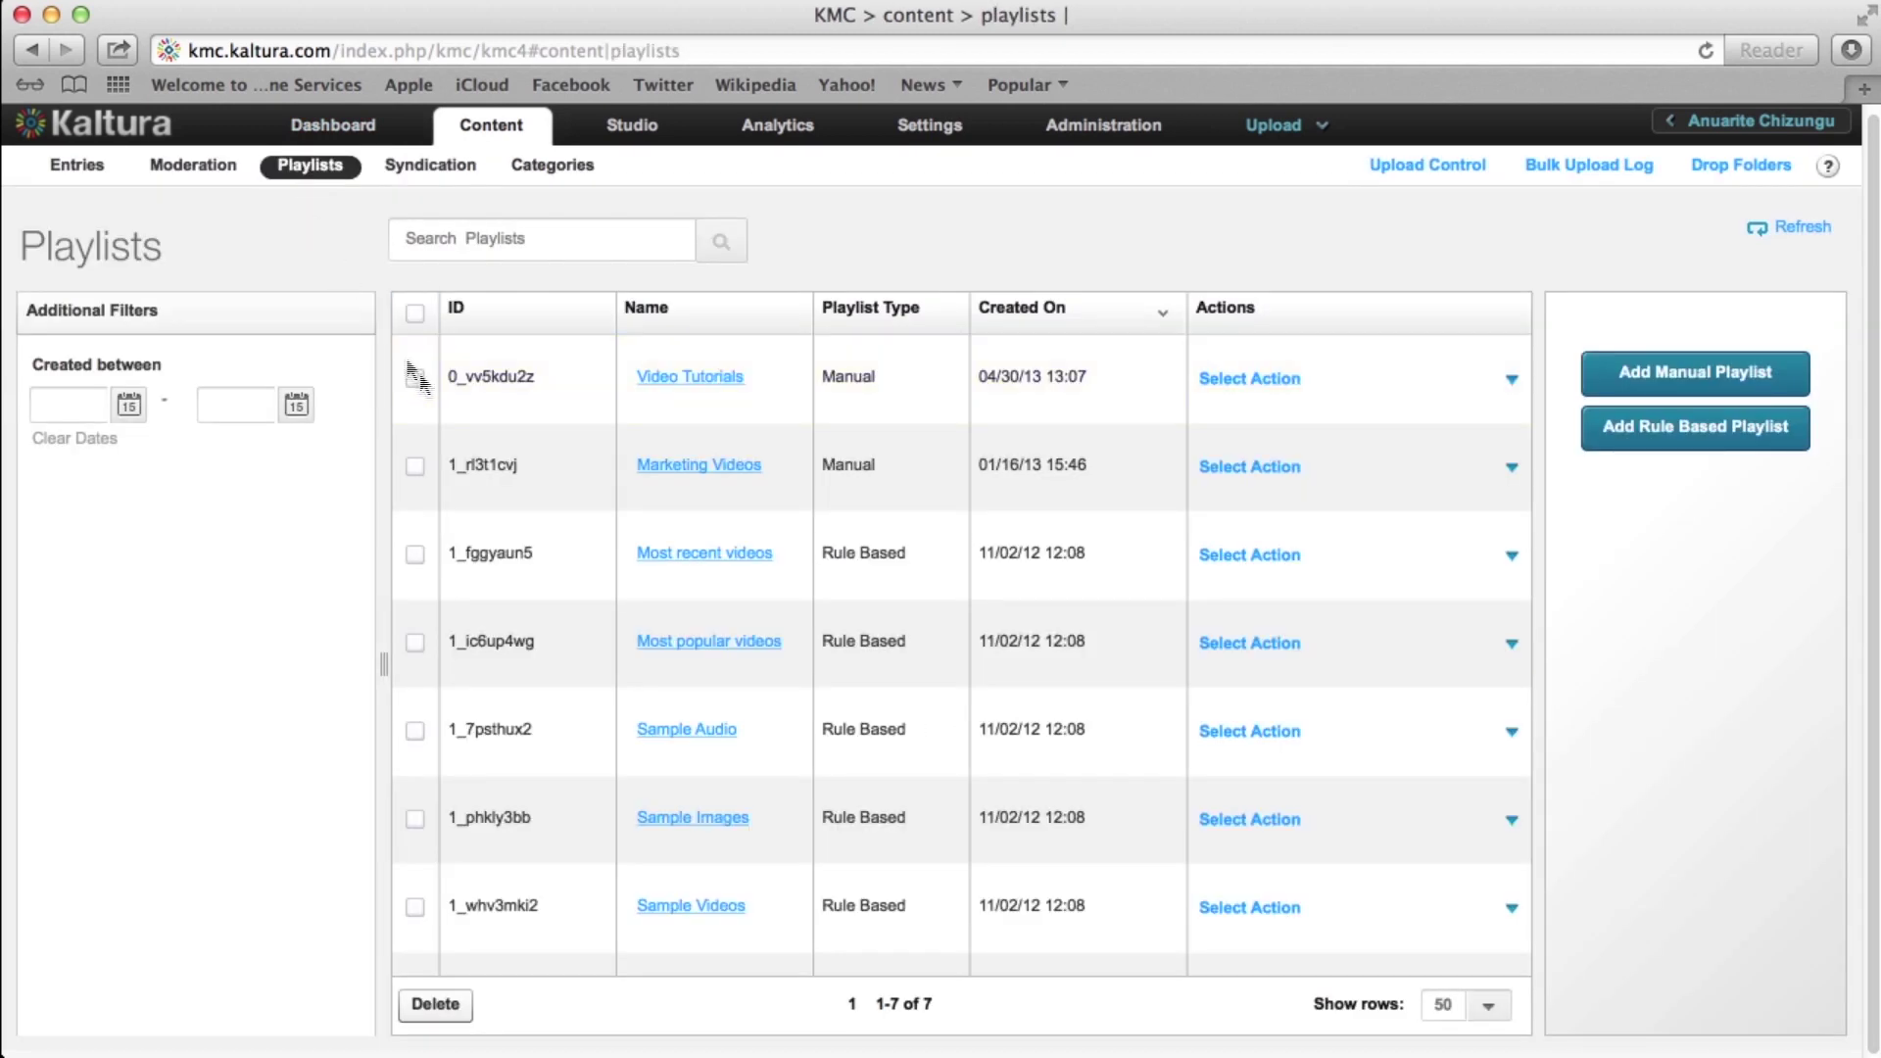
pyautogui.click(1717, 440)
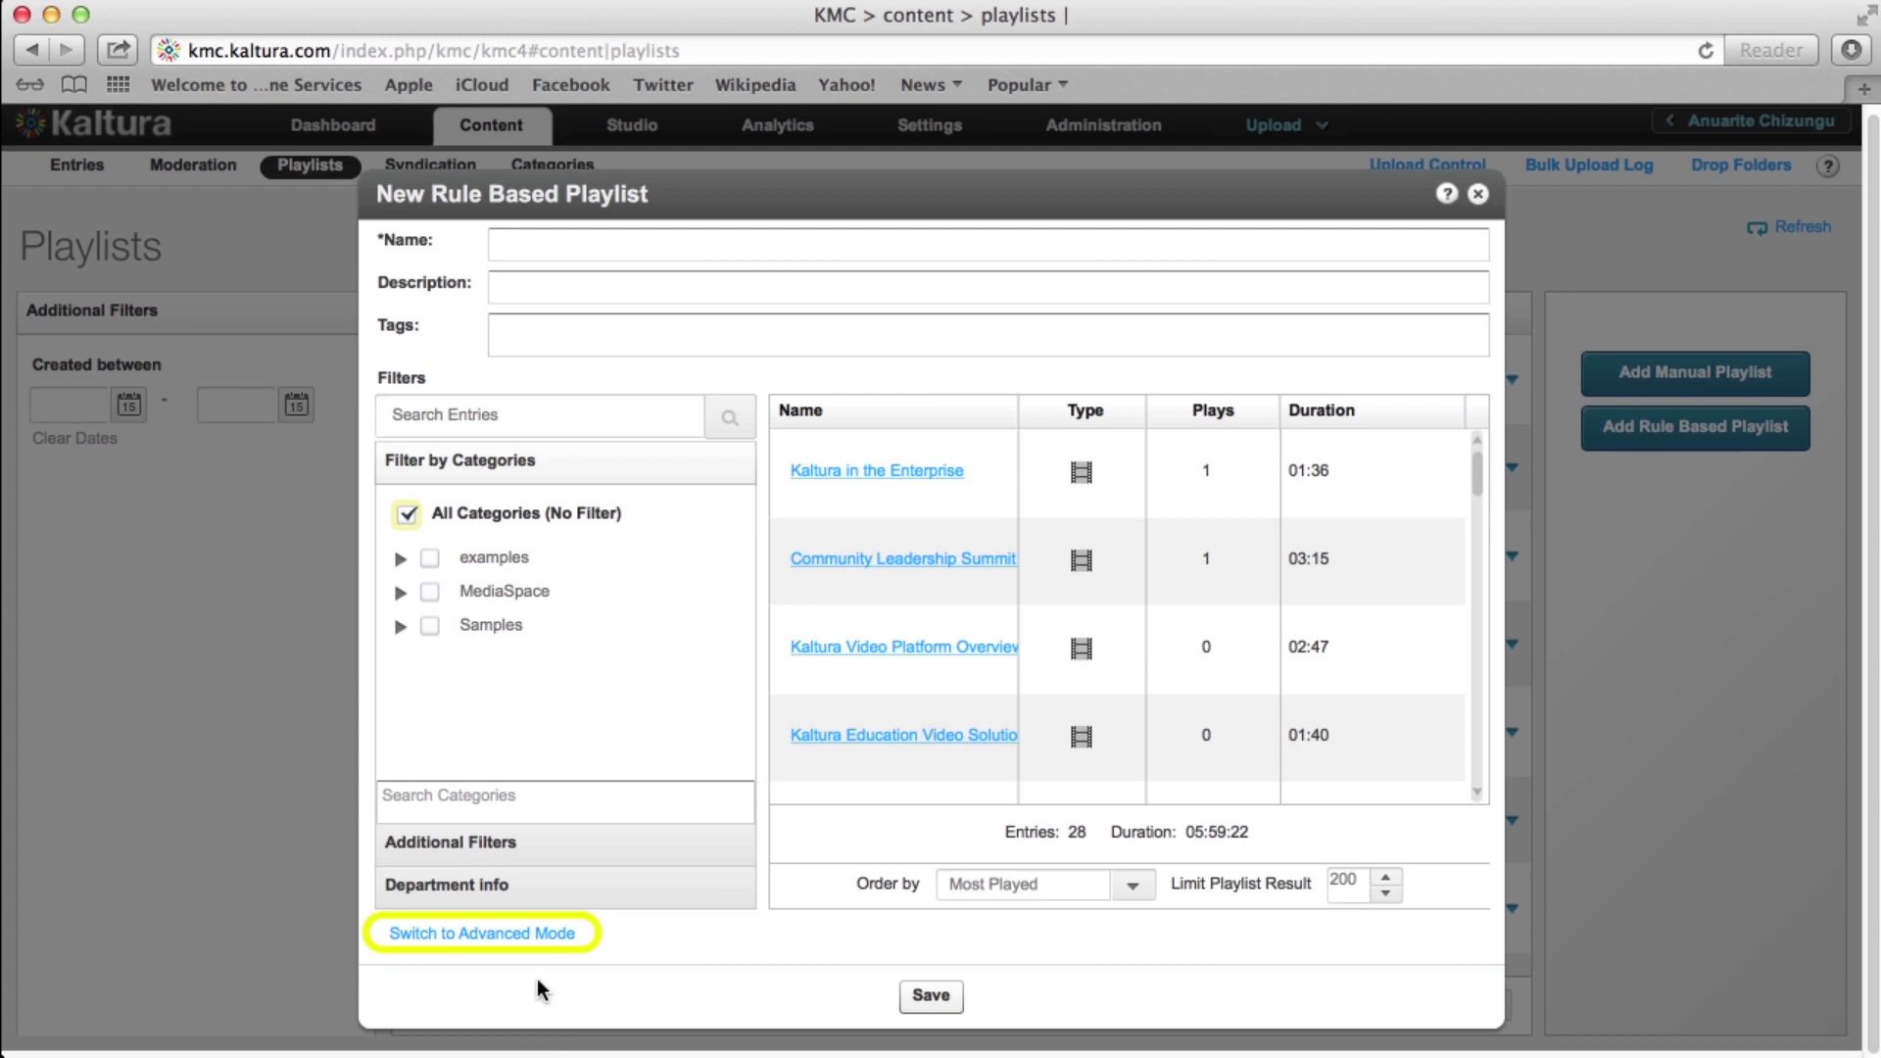
pyautogui.click(524, 936)
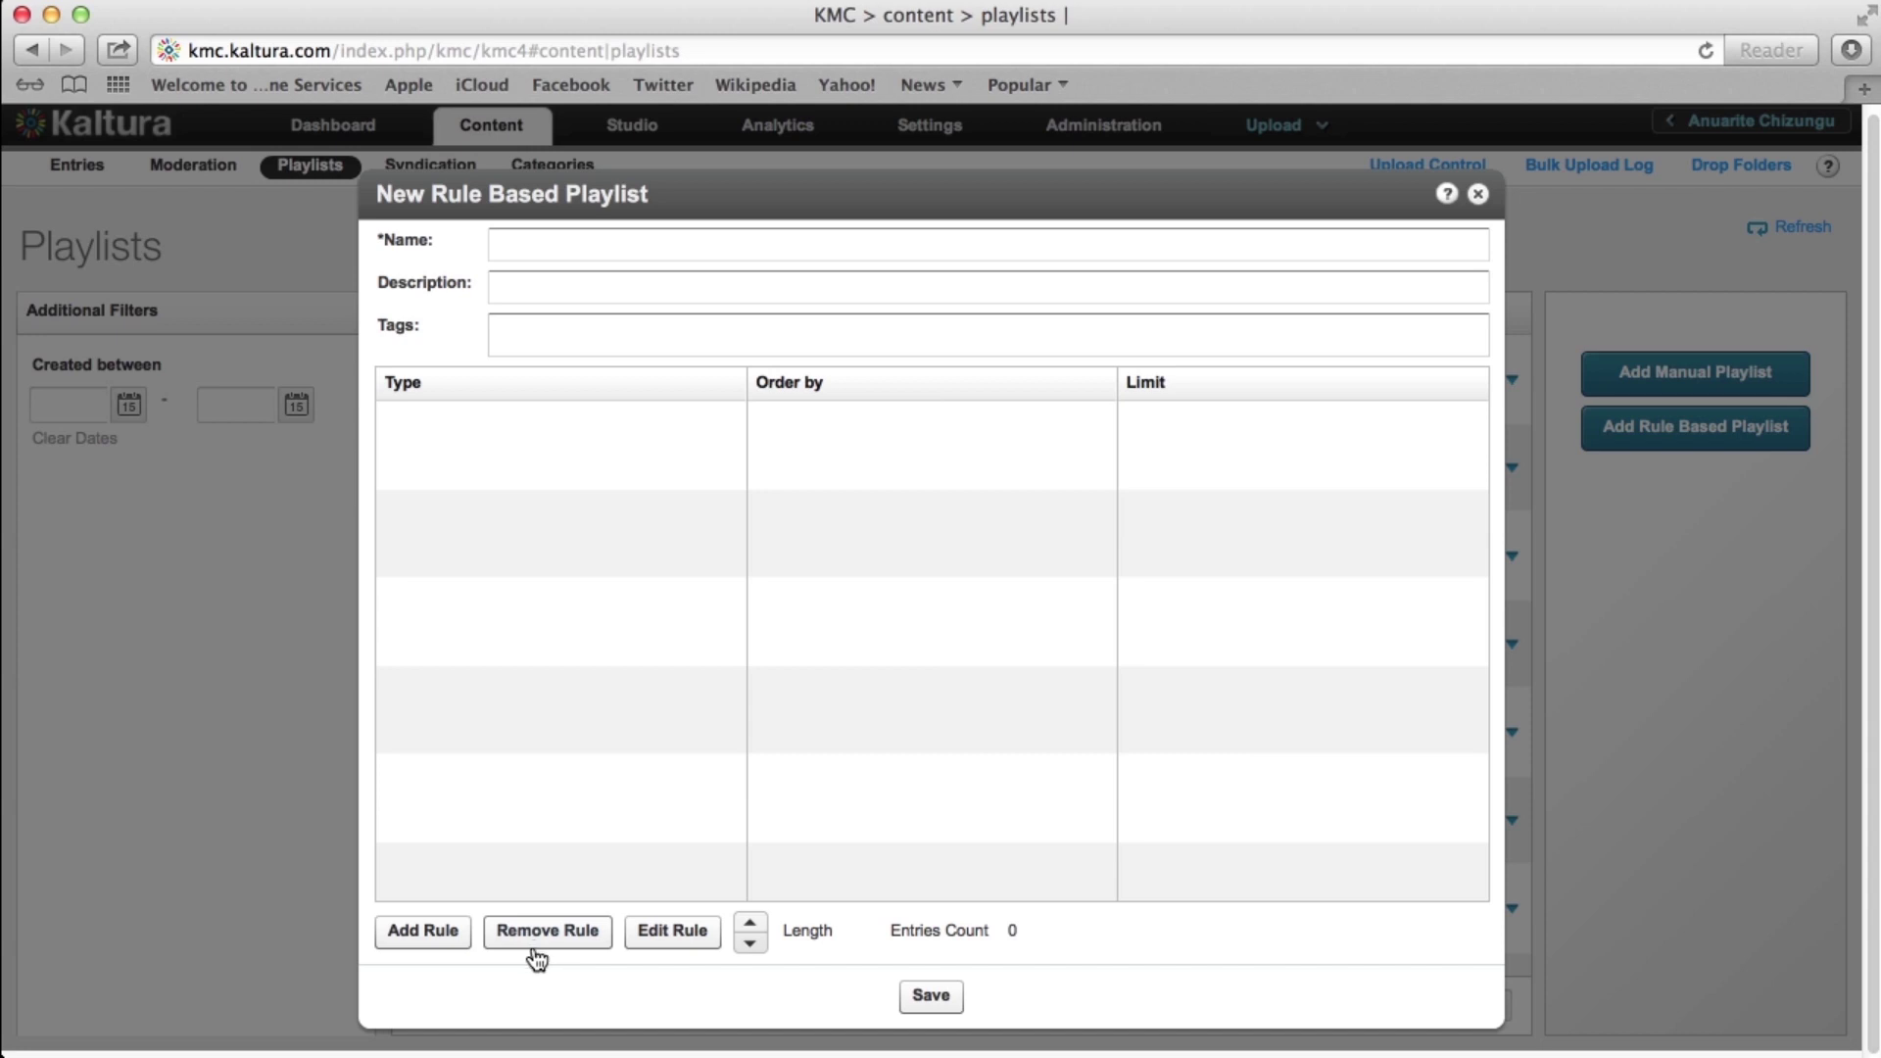
pyautogui.click(1475, 196)
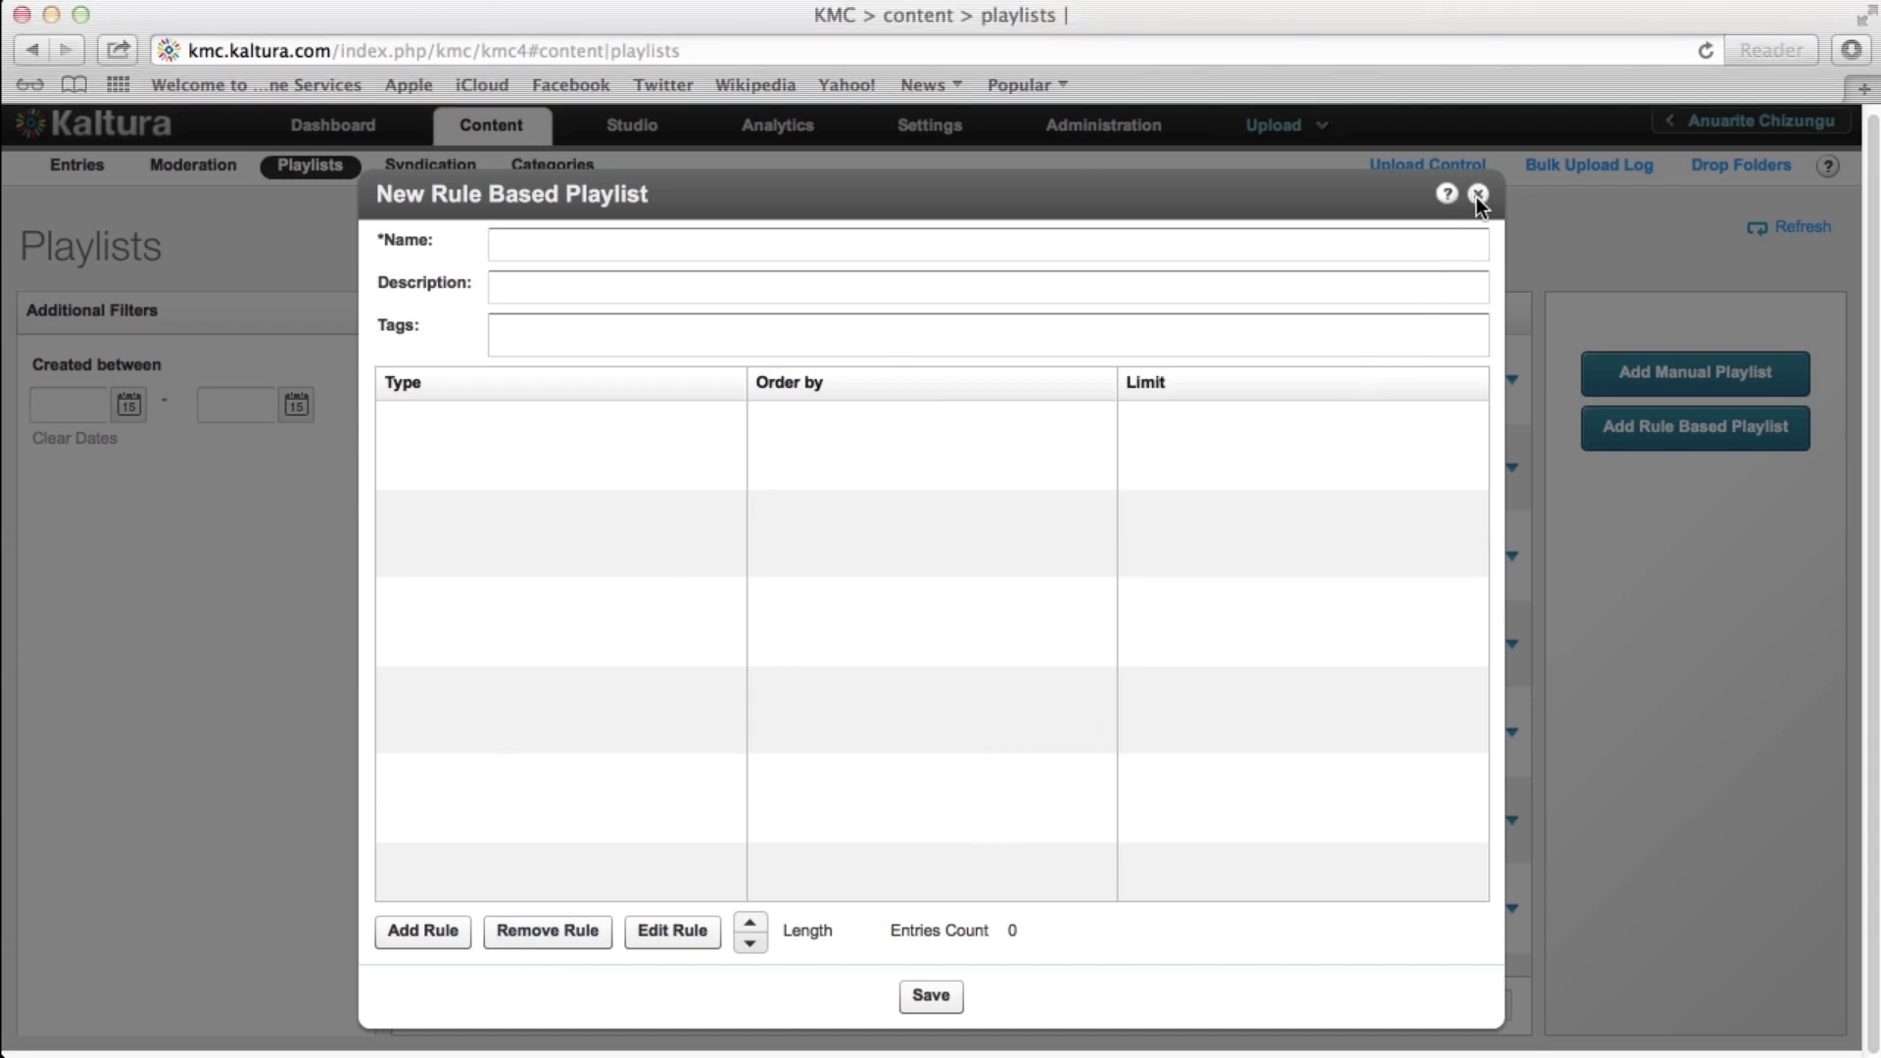
pyautogui.click(1476, 196)
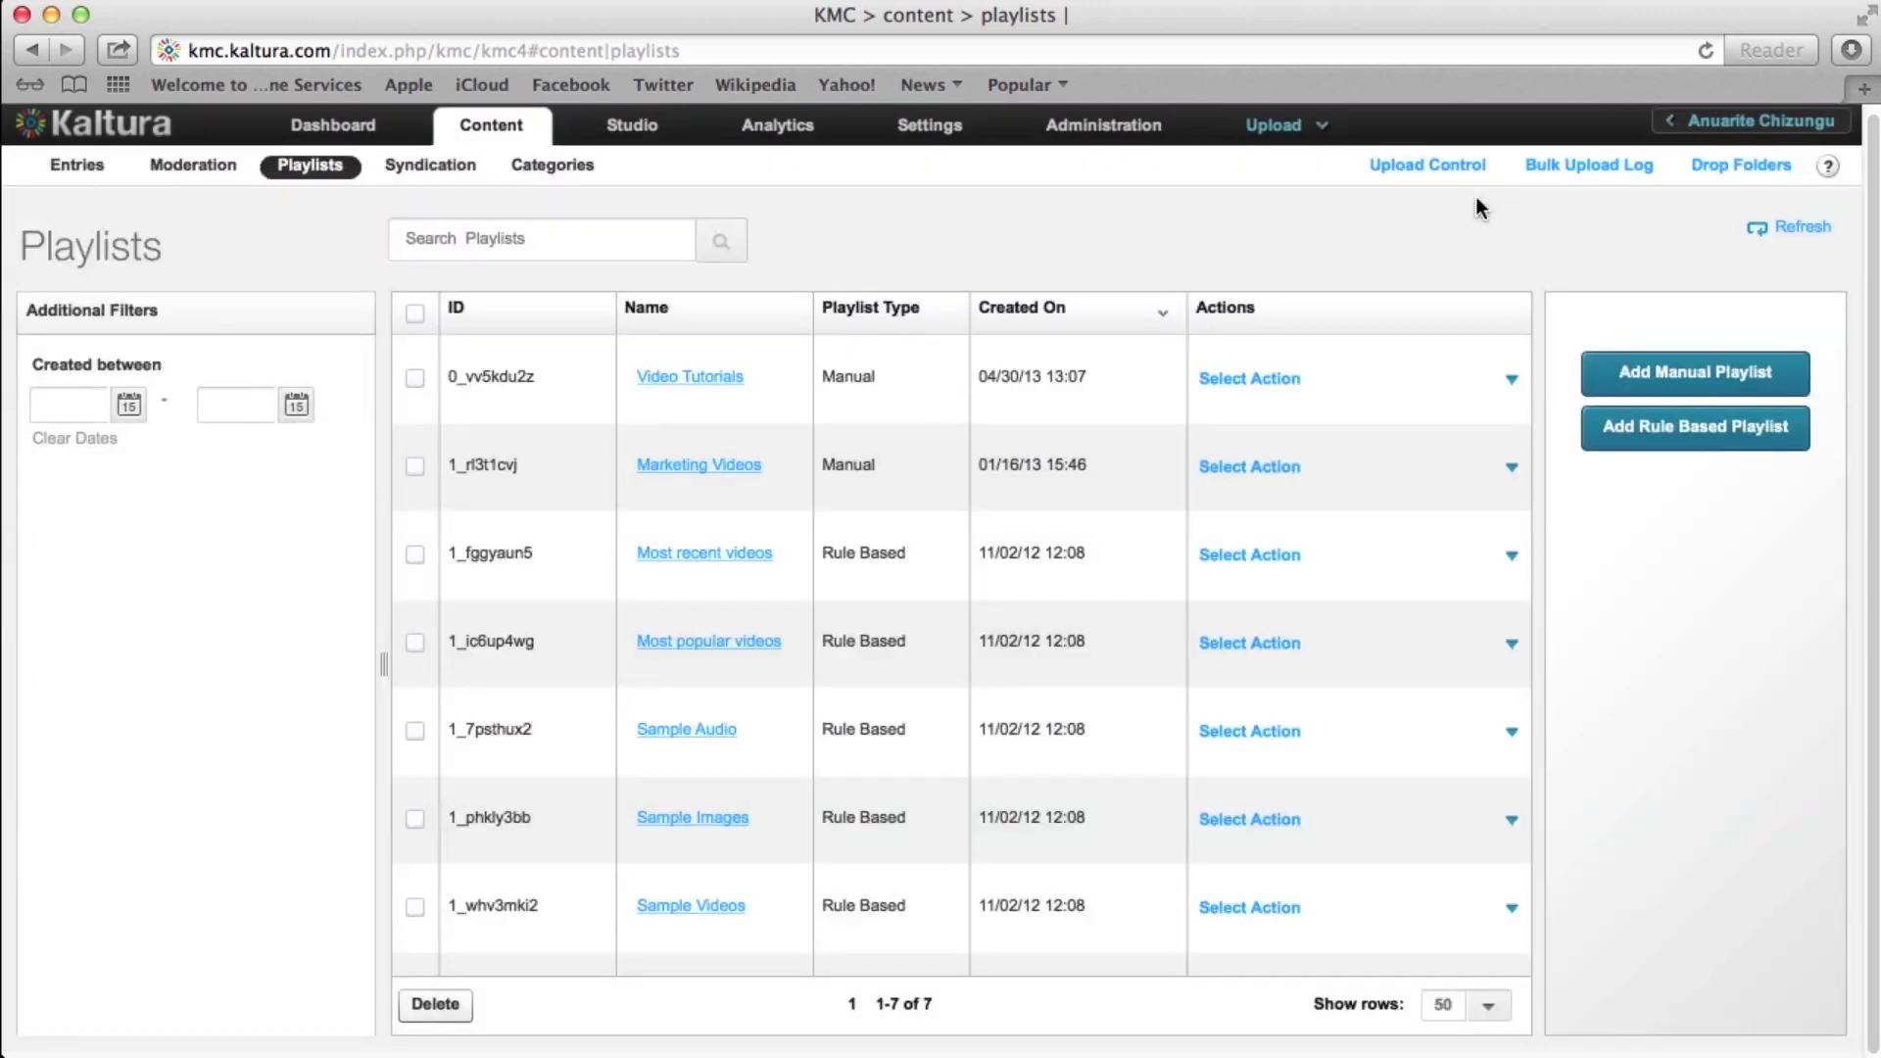
pyautogui.click(1658, 431)
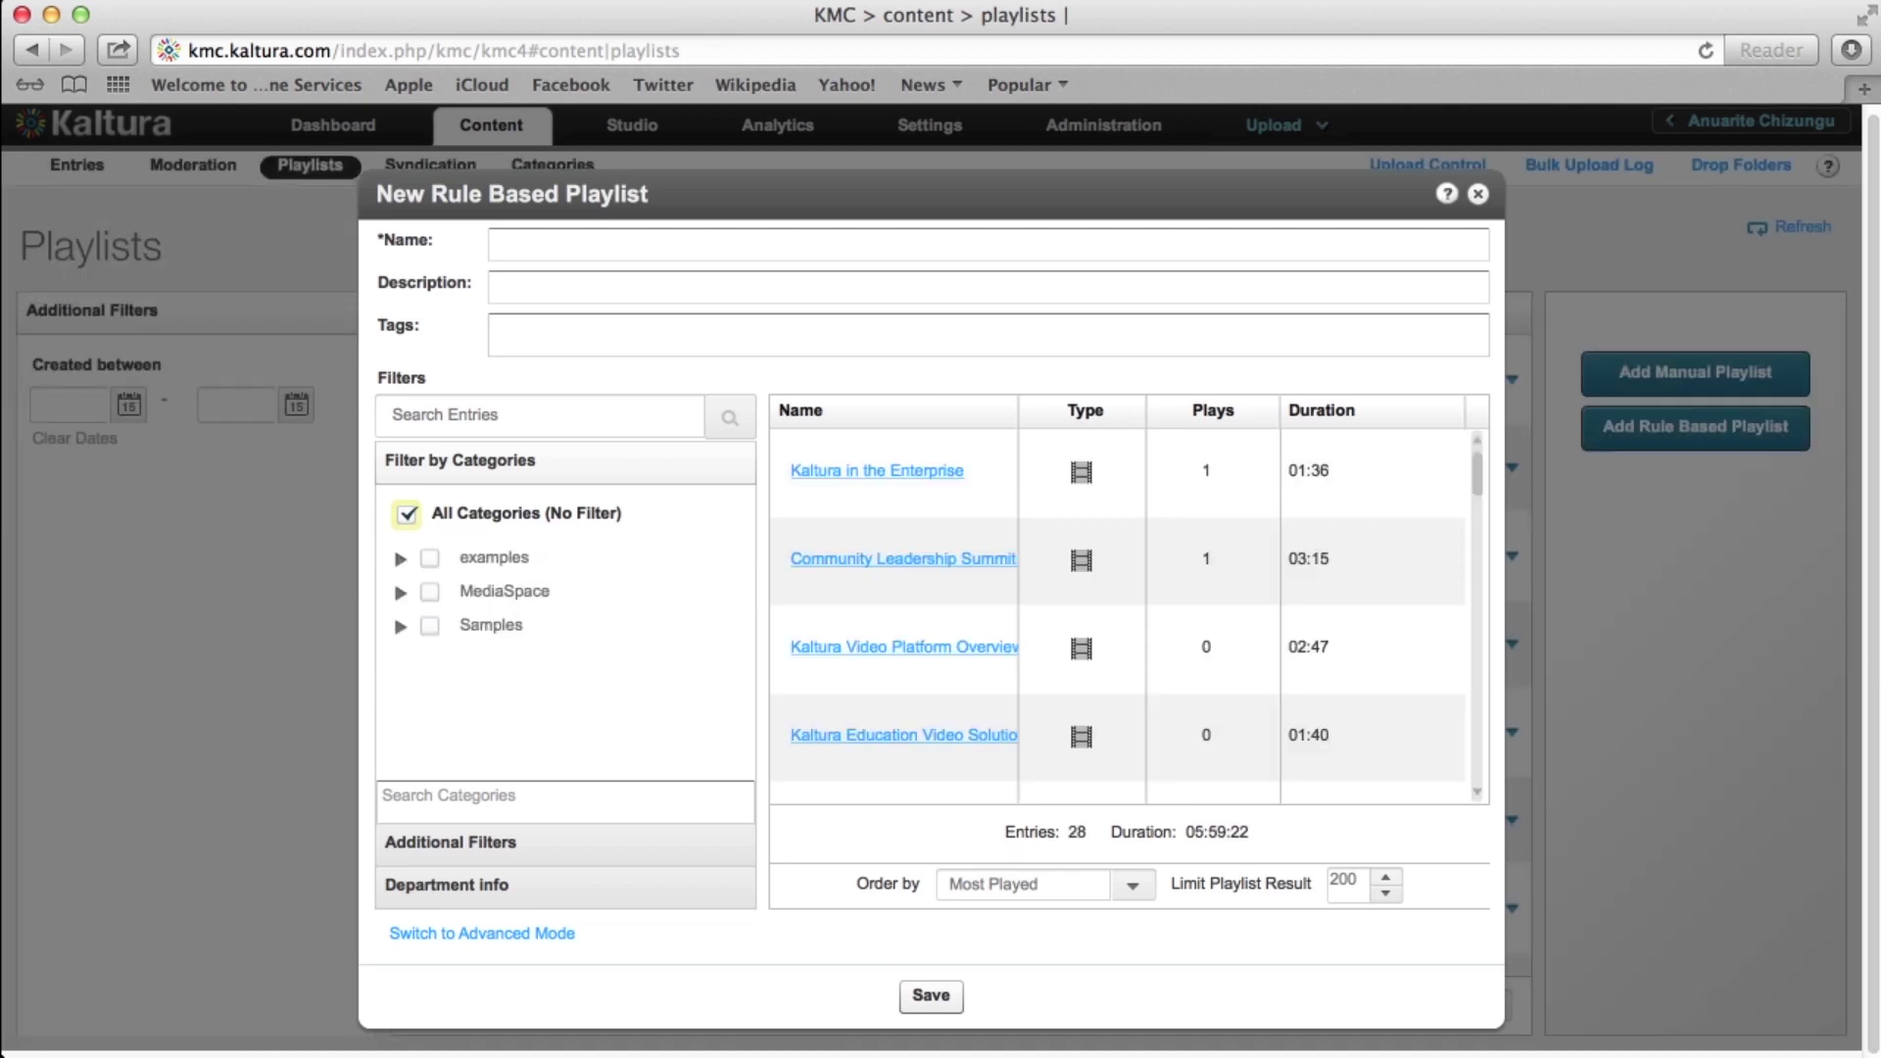
# Name the playlist 'Video Playlist' and review the Additional Filters and category filters
pyautogui.click(695, 244)
pyautogui.write('Video Playlist')
pyautogui.click(605, 850)
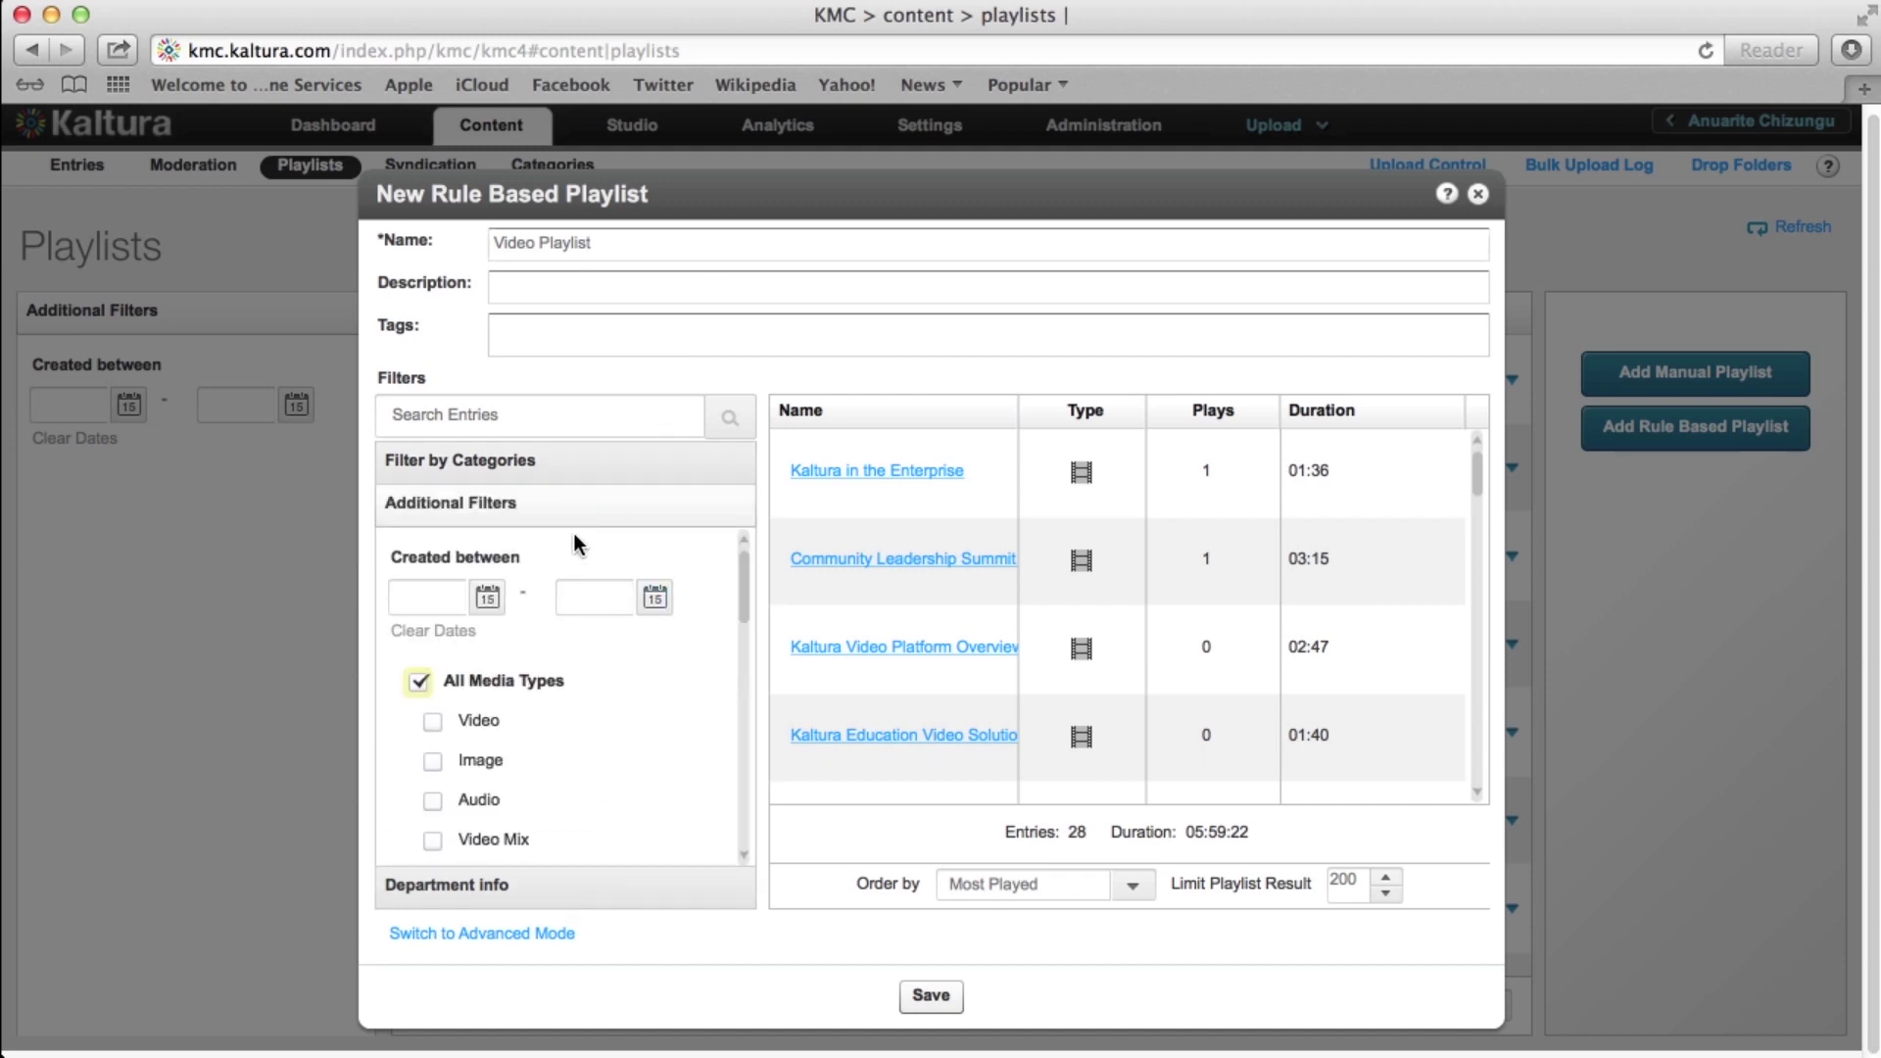
pyautogui.click(568, 466)
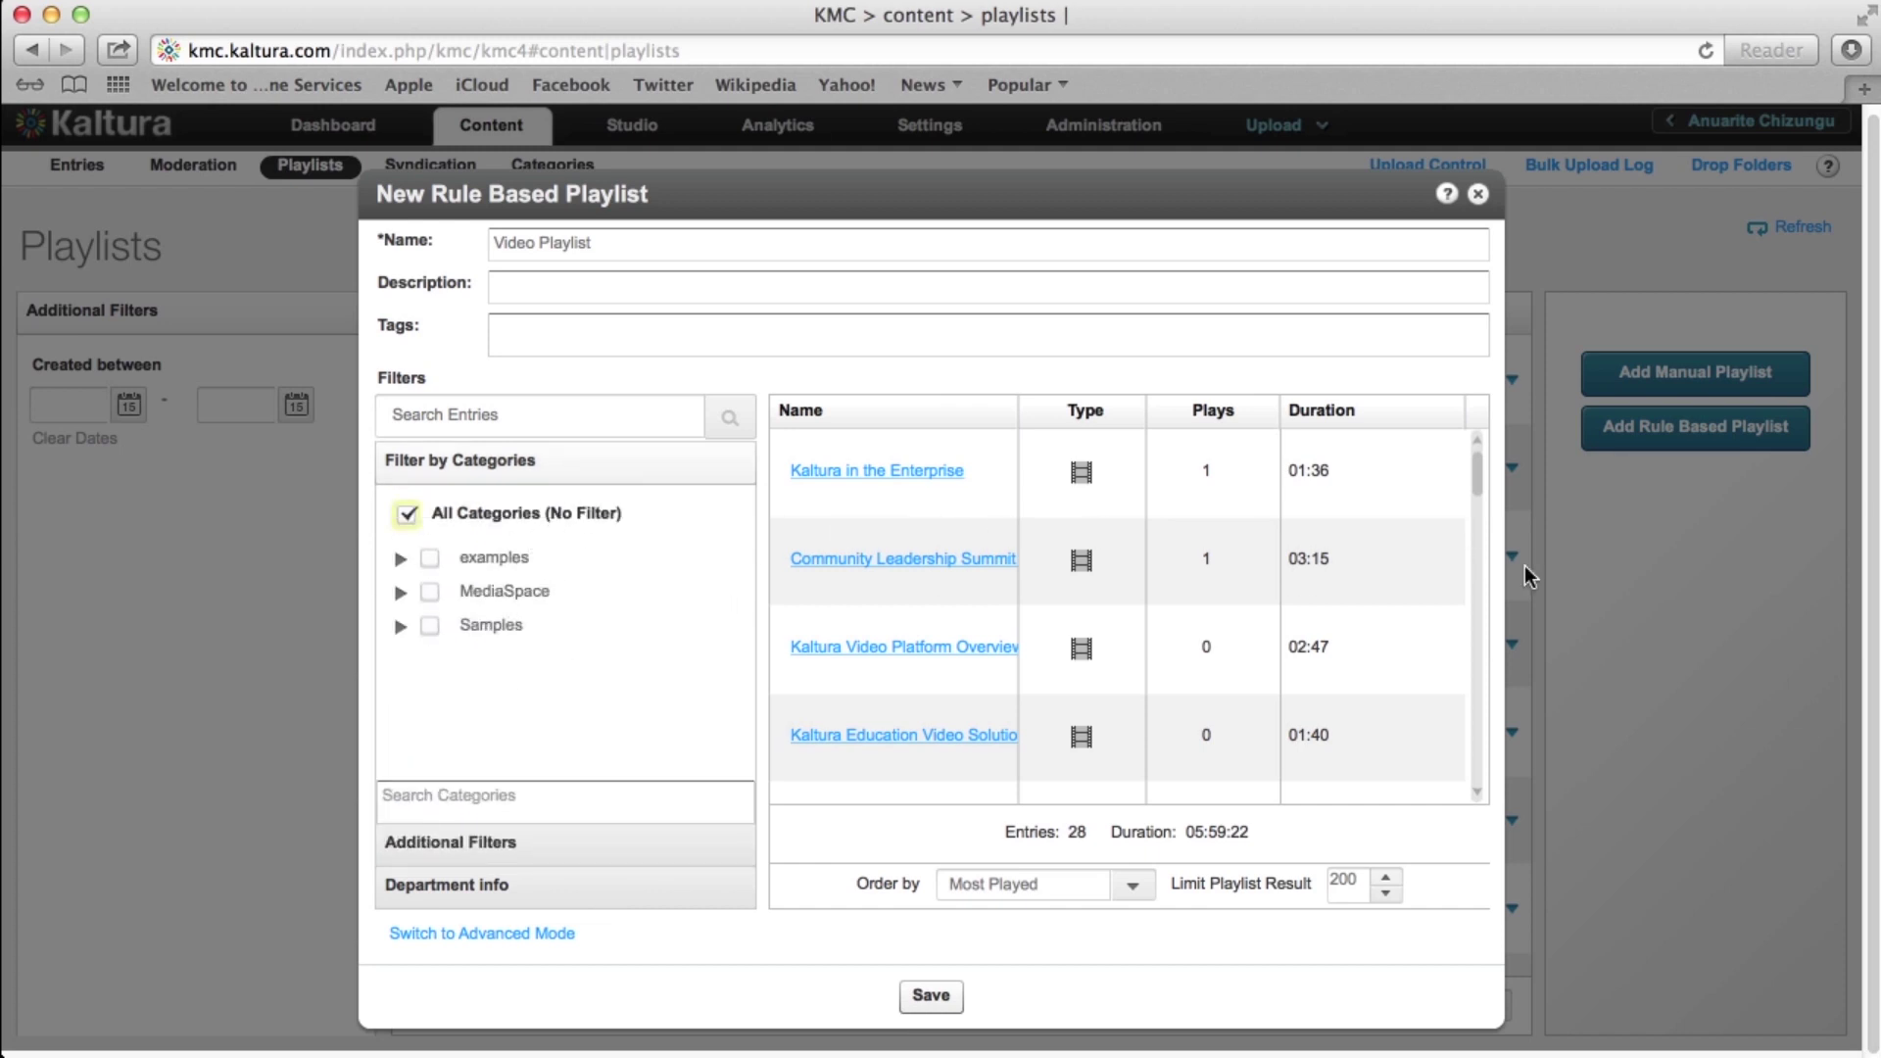
pyautogui.moveTo(1478, 475)
pyautogui.mouseDown()
pyautogui.moveTo(1466, 615)
pyautogui.moveTo(1467, 458)
pyautogui.mouseUp()
pyautogui.click(578, 405)
# Search entries for 'tutorials', narrowing the playlist to 15 entries
pyautogui.write('tutorials')
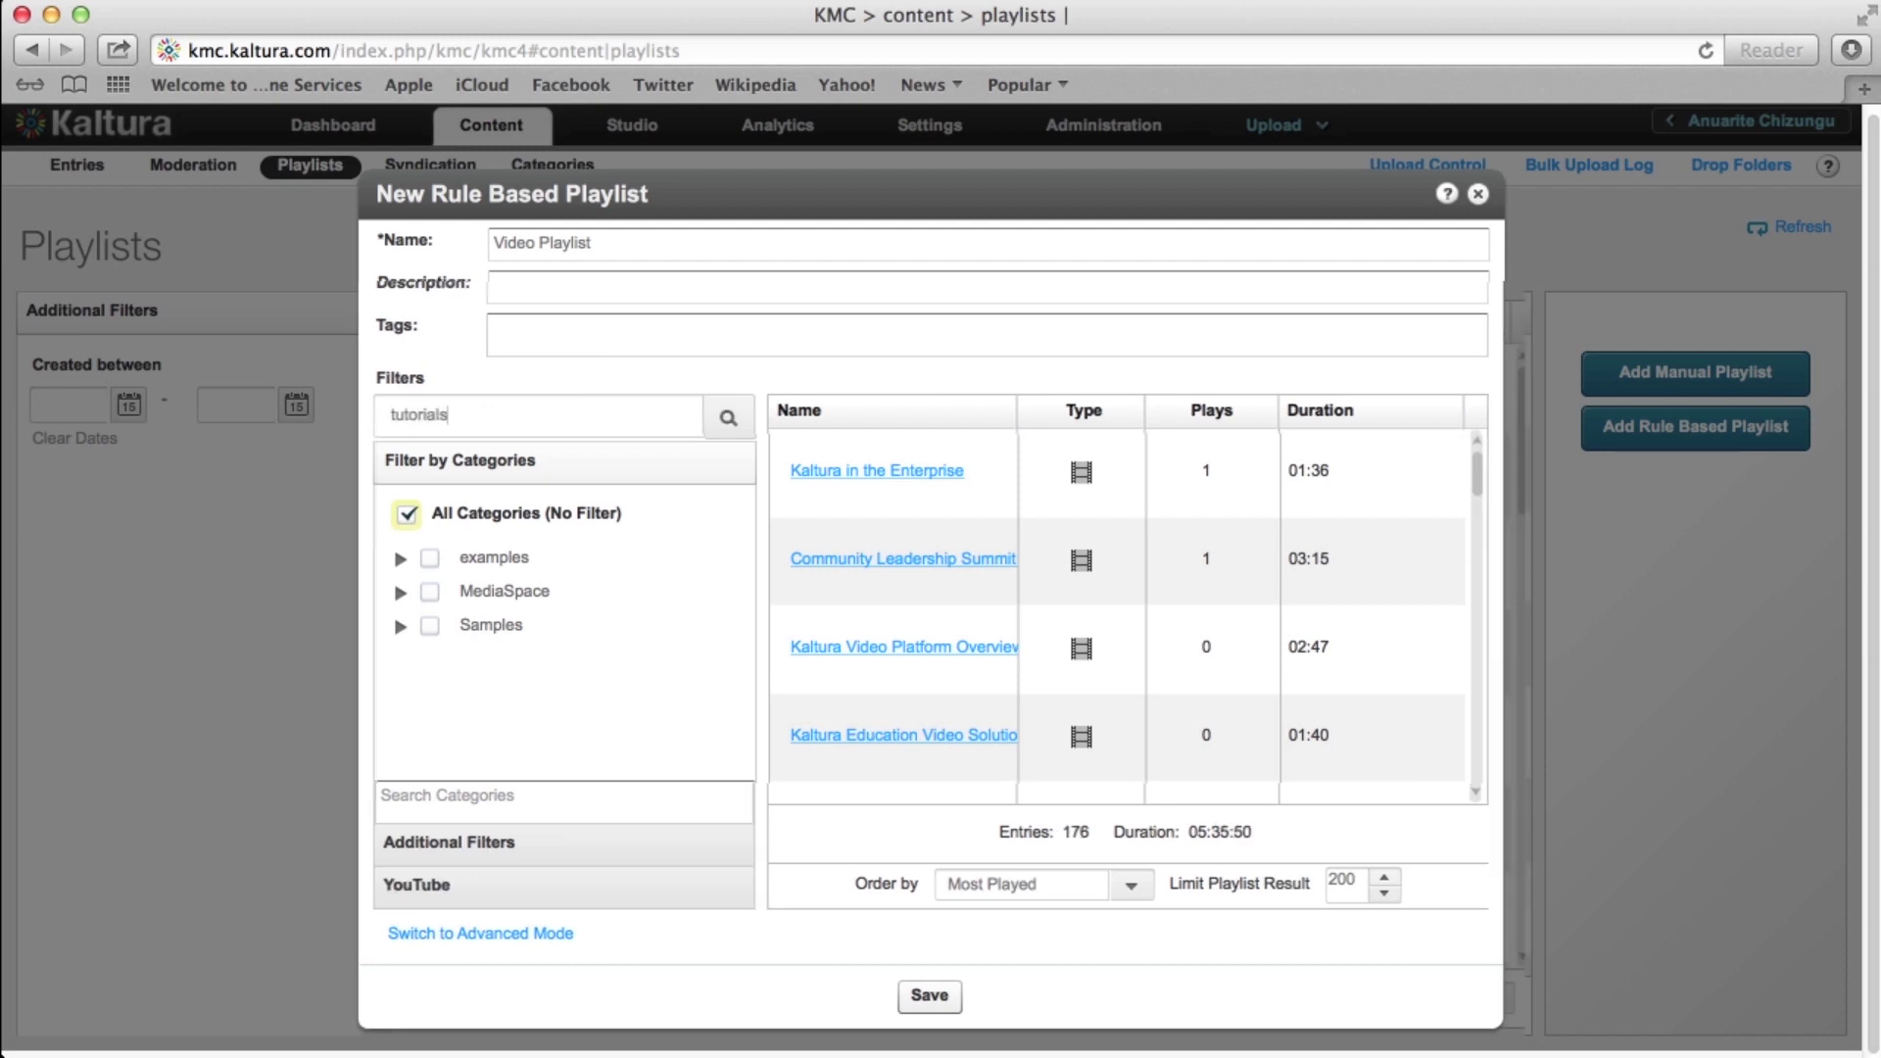
pyautogui.press('Return')
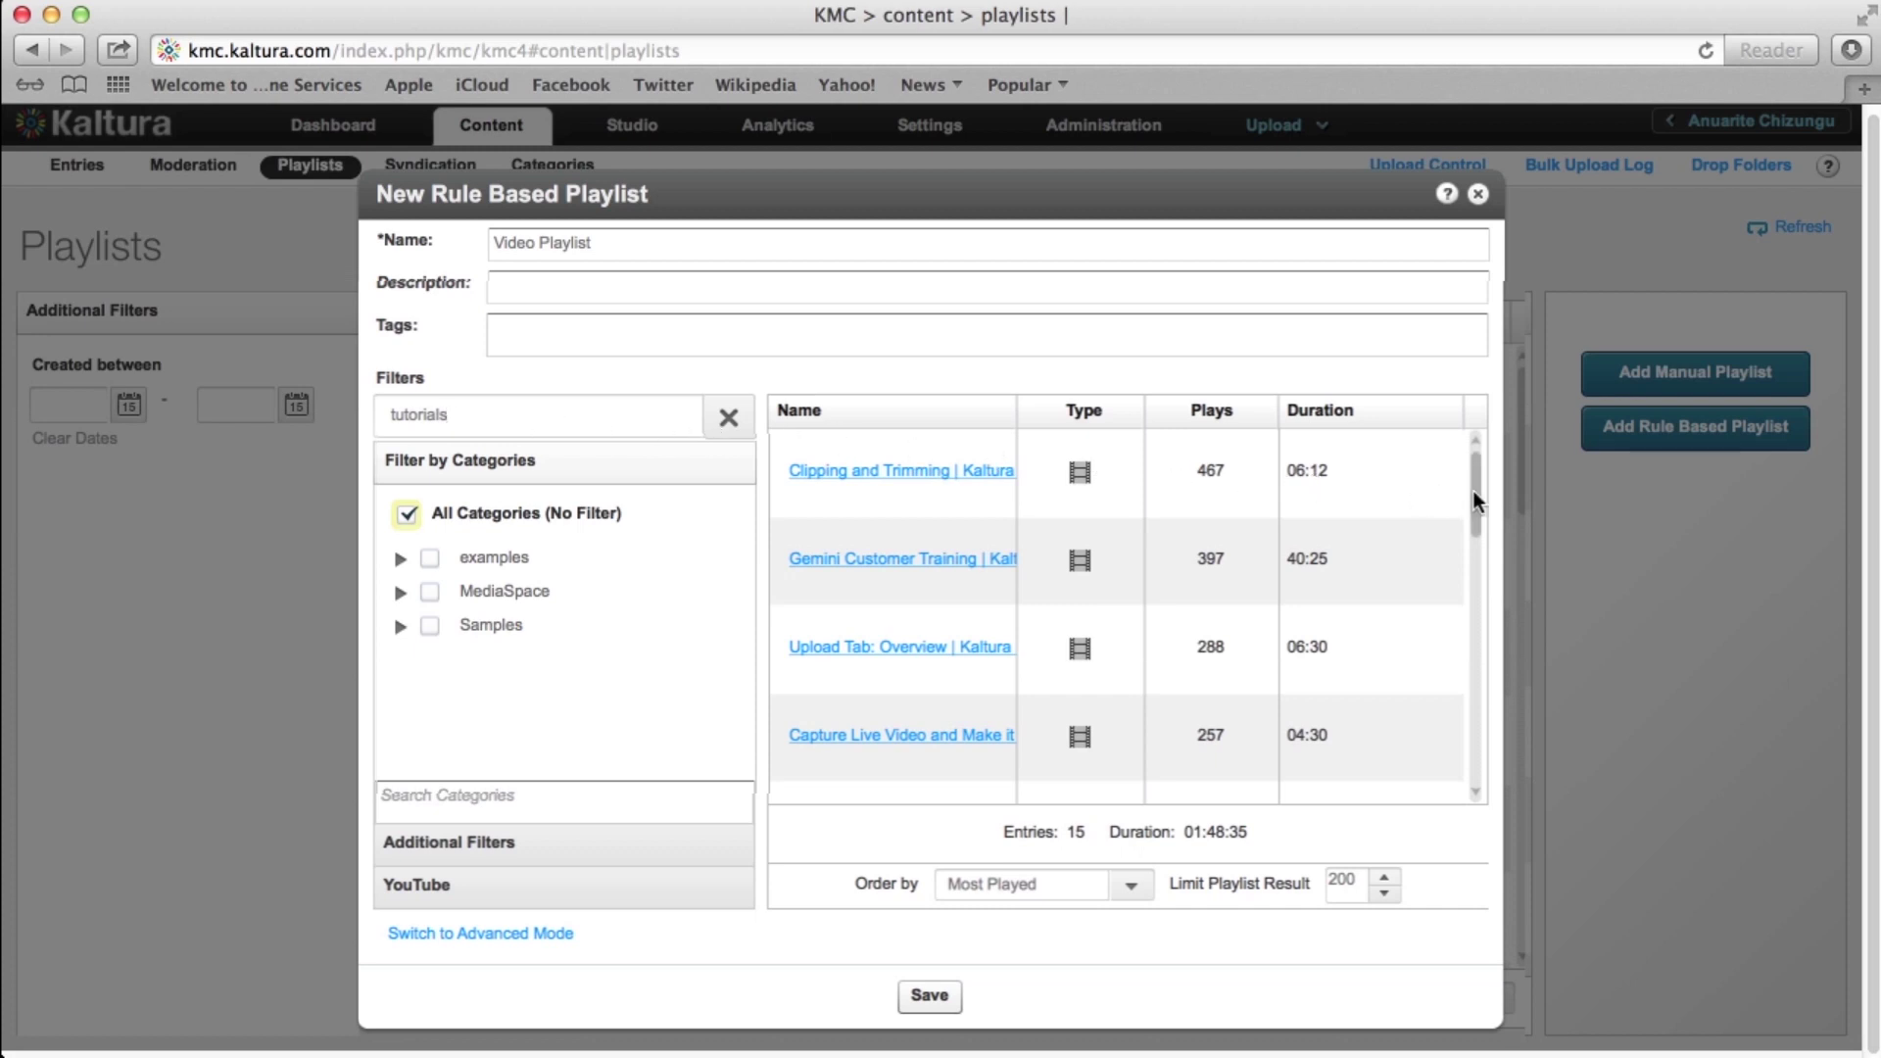
pyautogui.moveTo(1476, 504); pyautogui.dragTo(1488, 463)
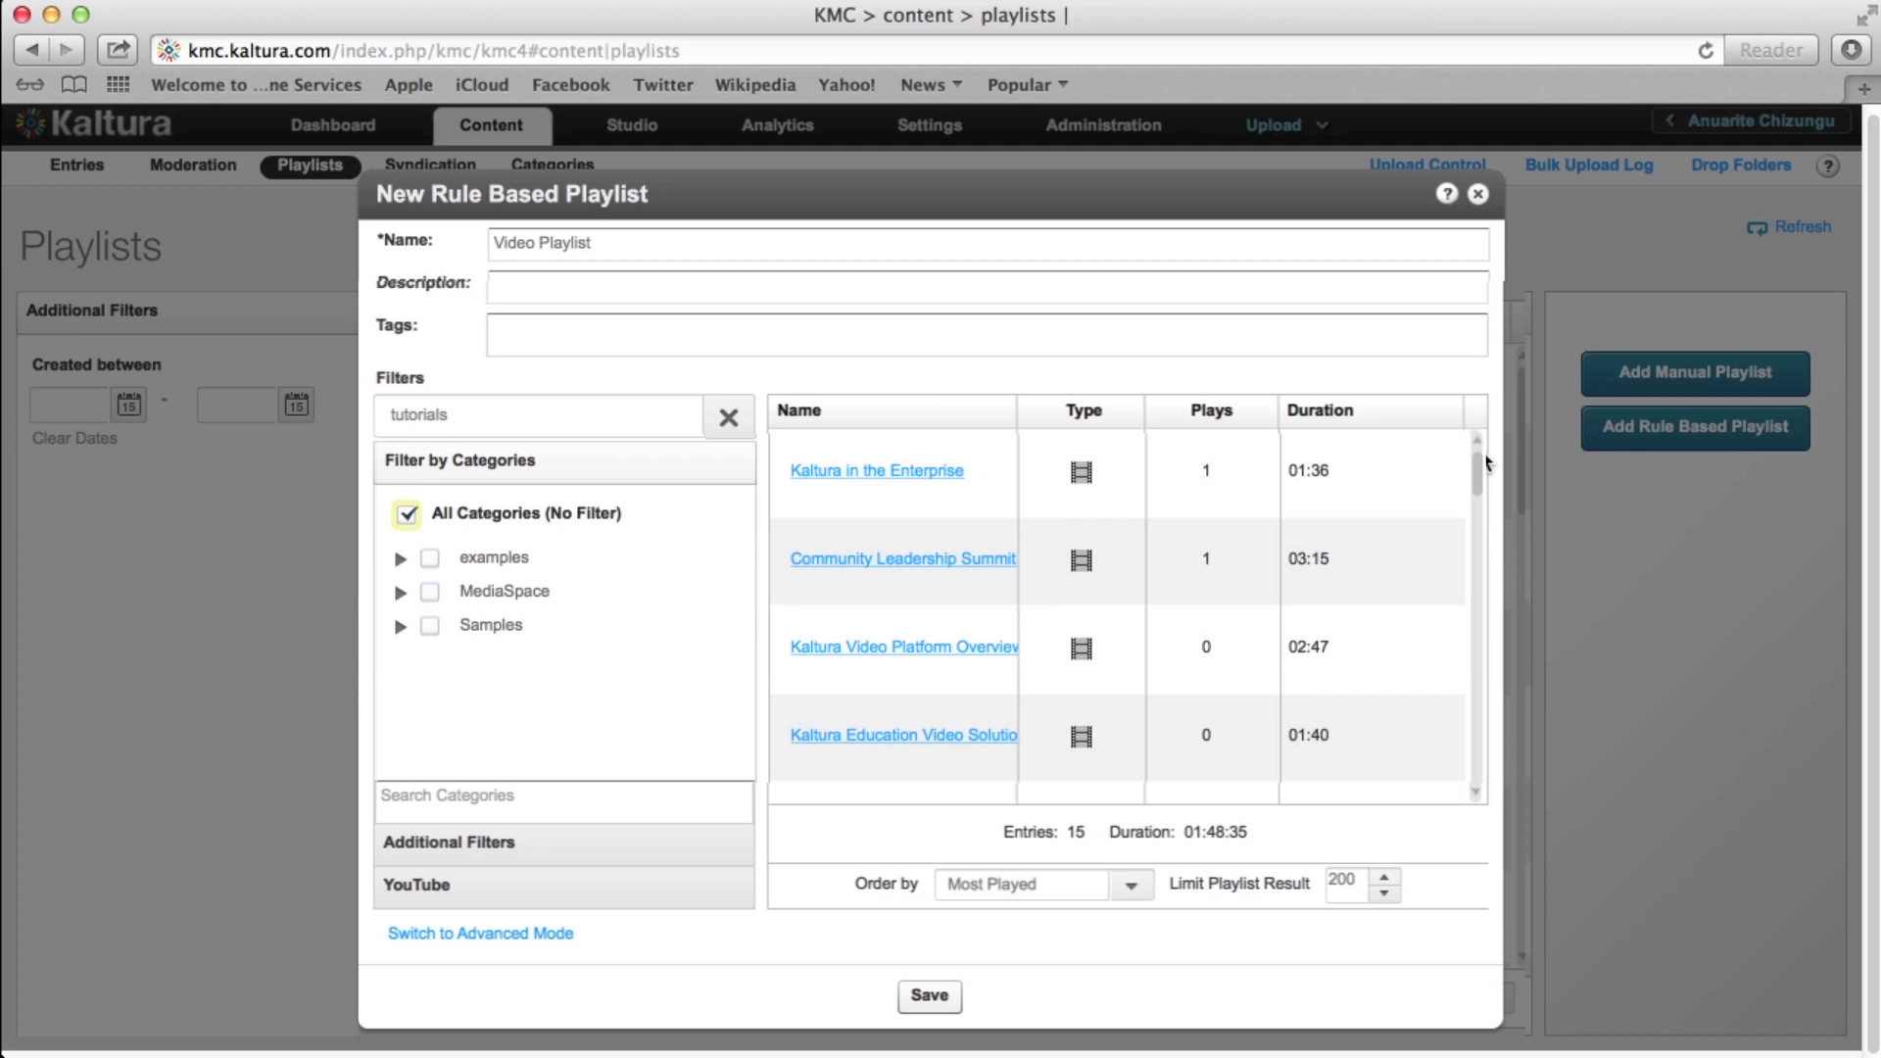
pyautogui.click(705, 850)
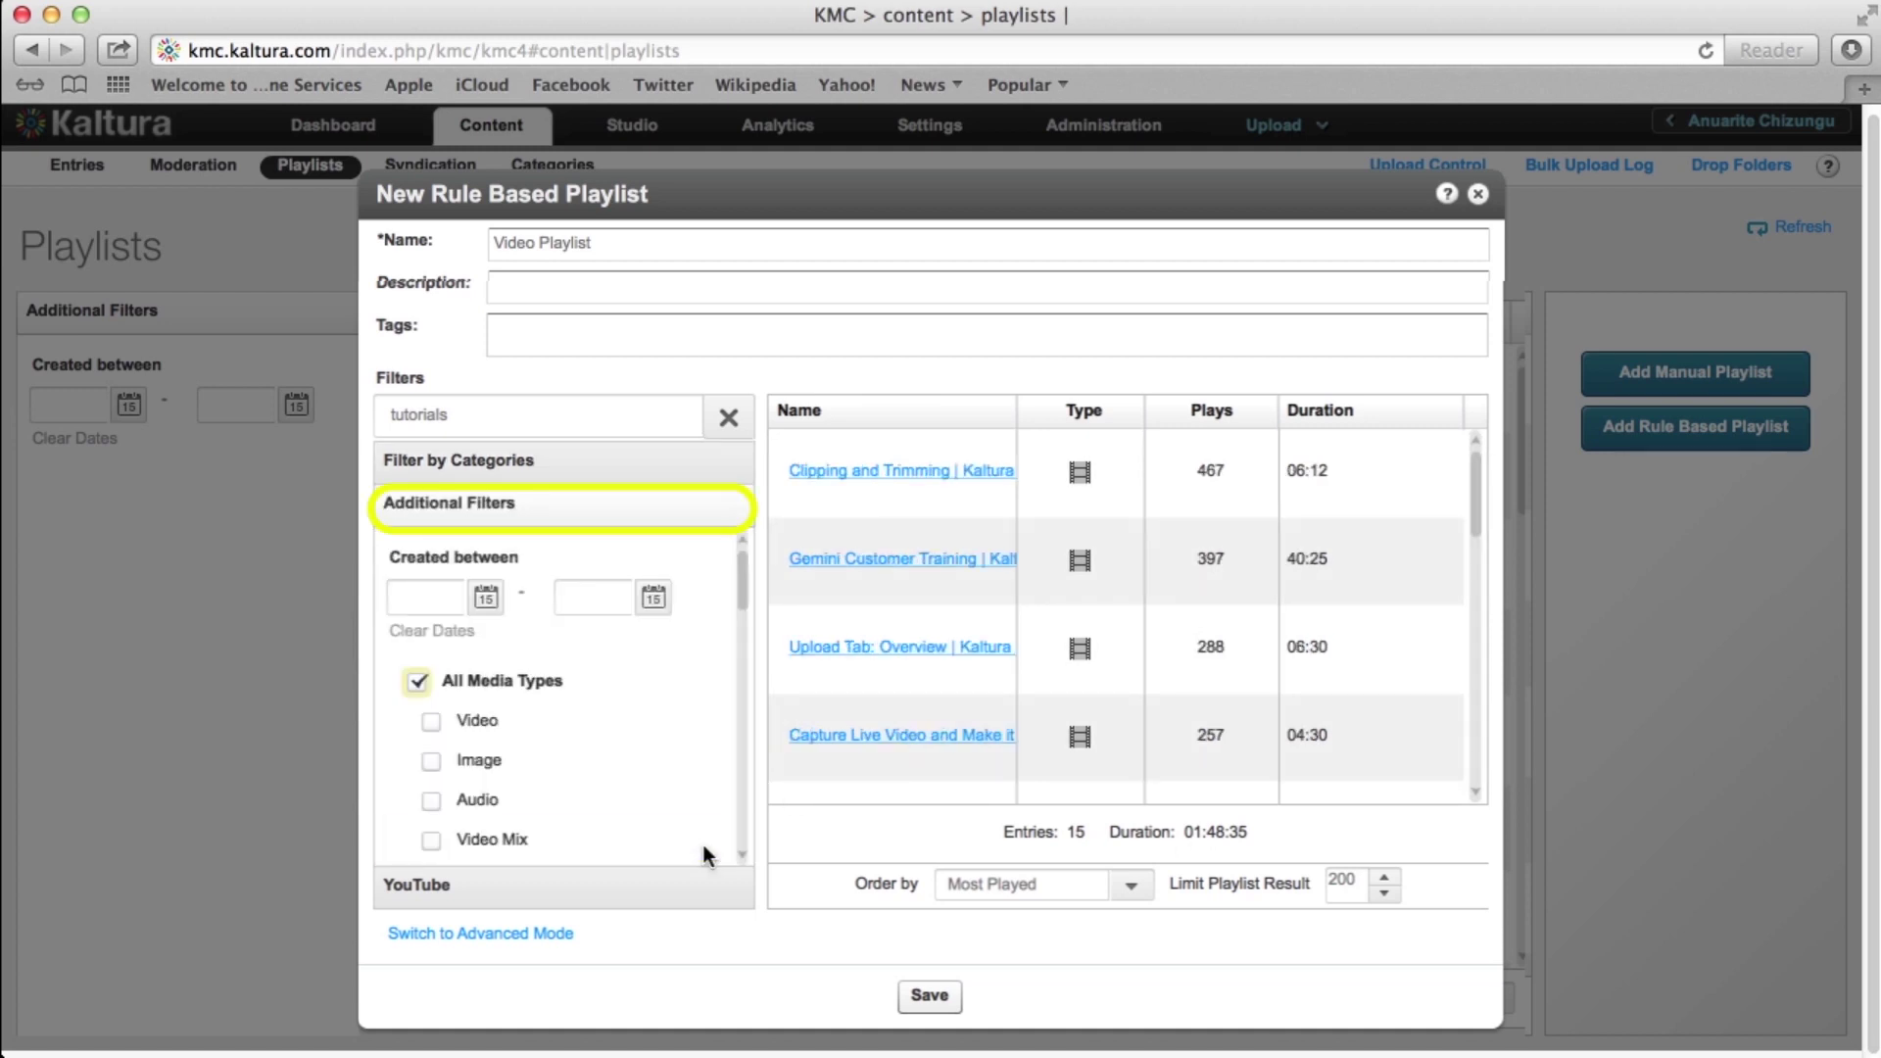
# Limit the creation-date range to April 1 – May 31, 2013
pyautogui.click(486, 597)
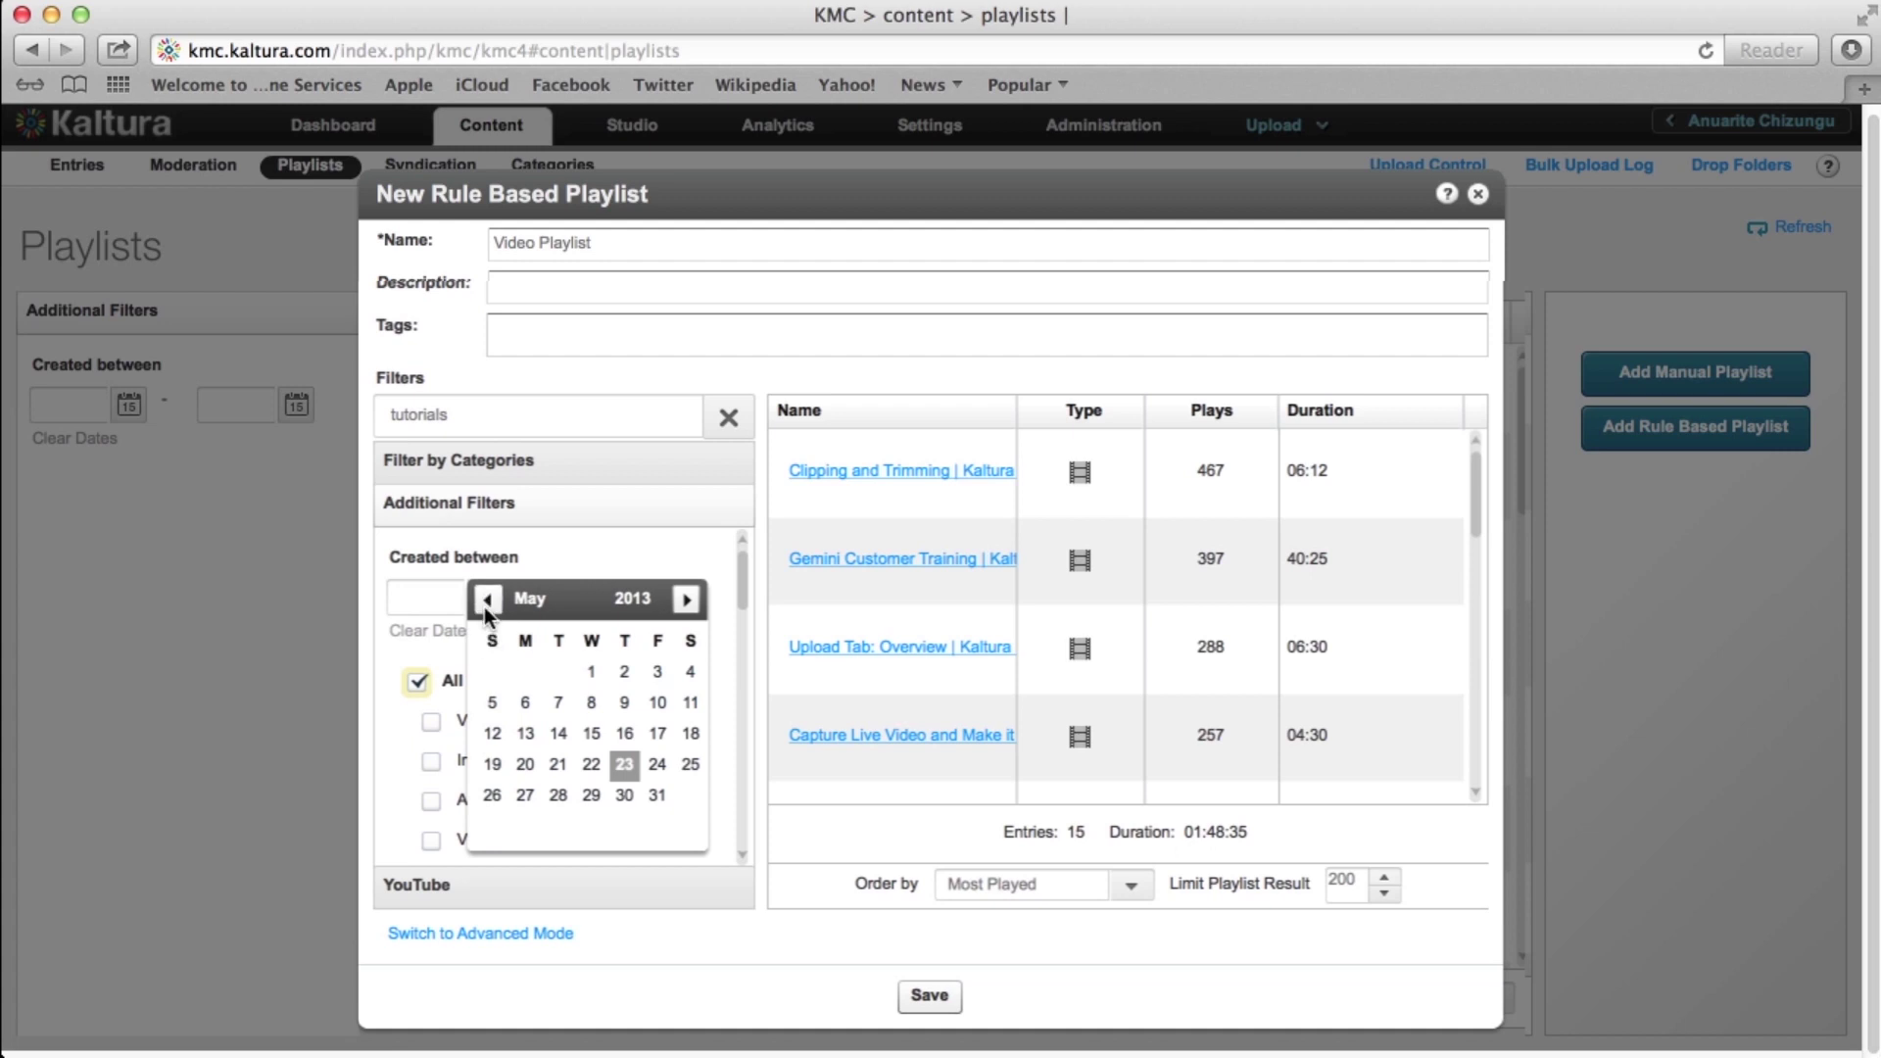
pyautogui.click(487, 602)
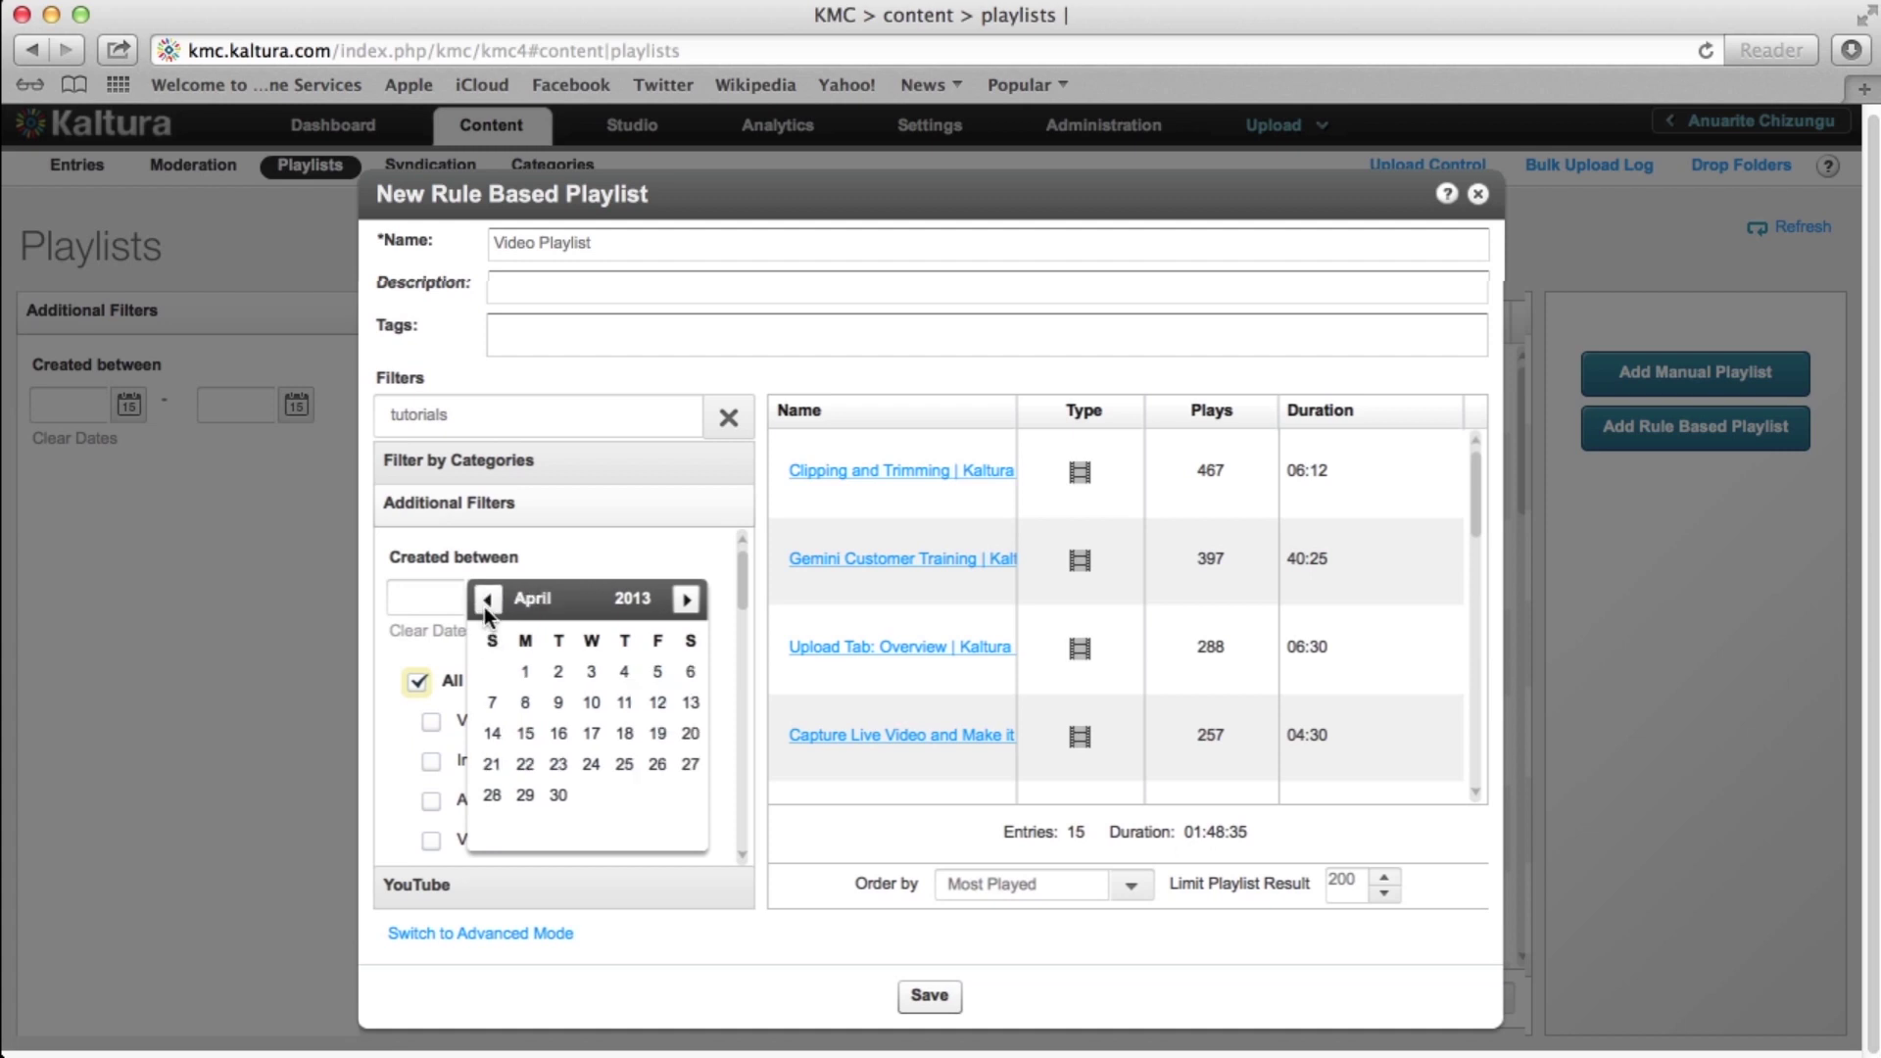
pyautogui.click(526, 671)
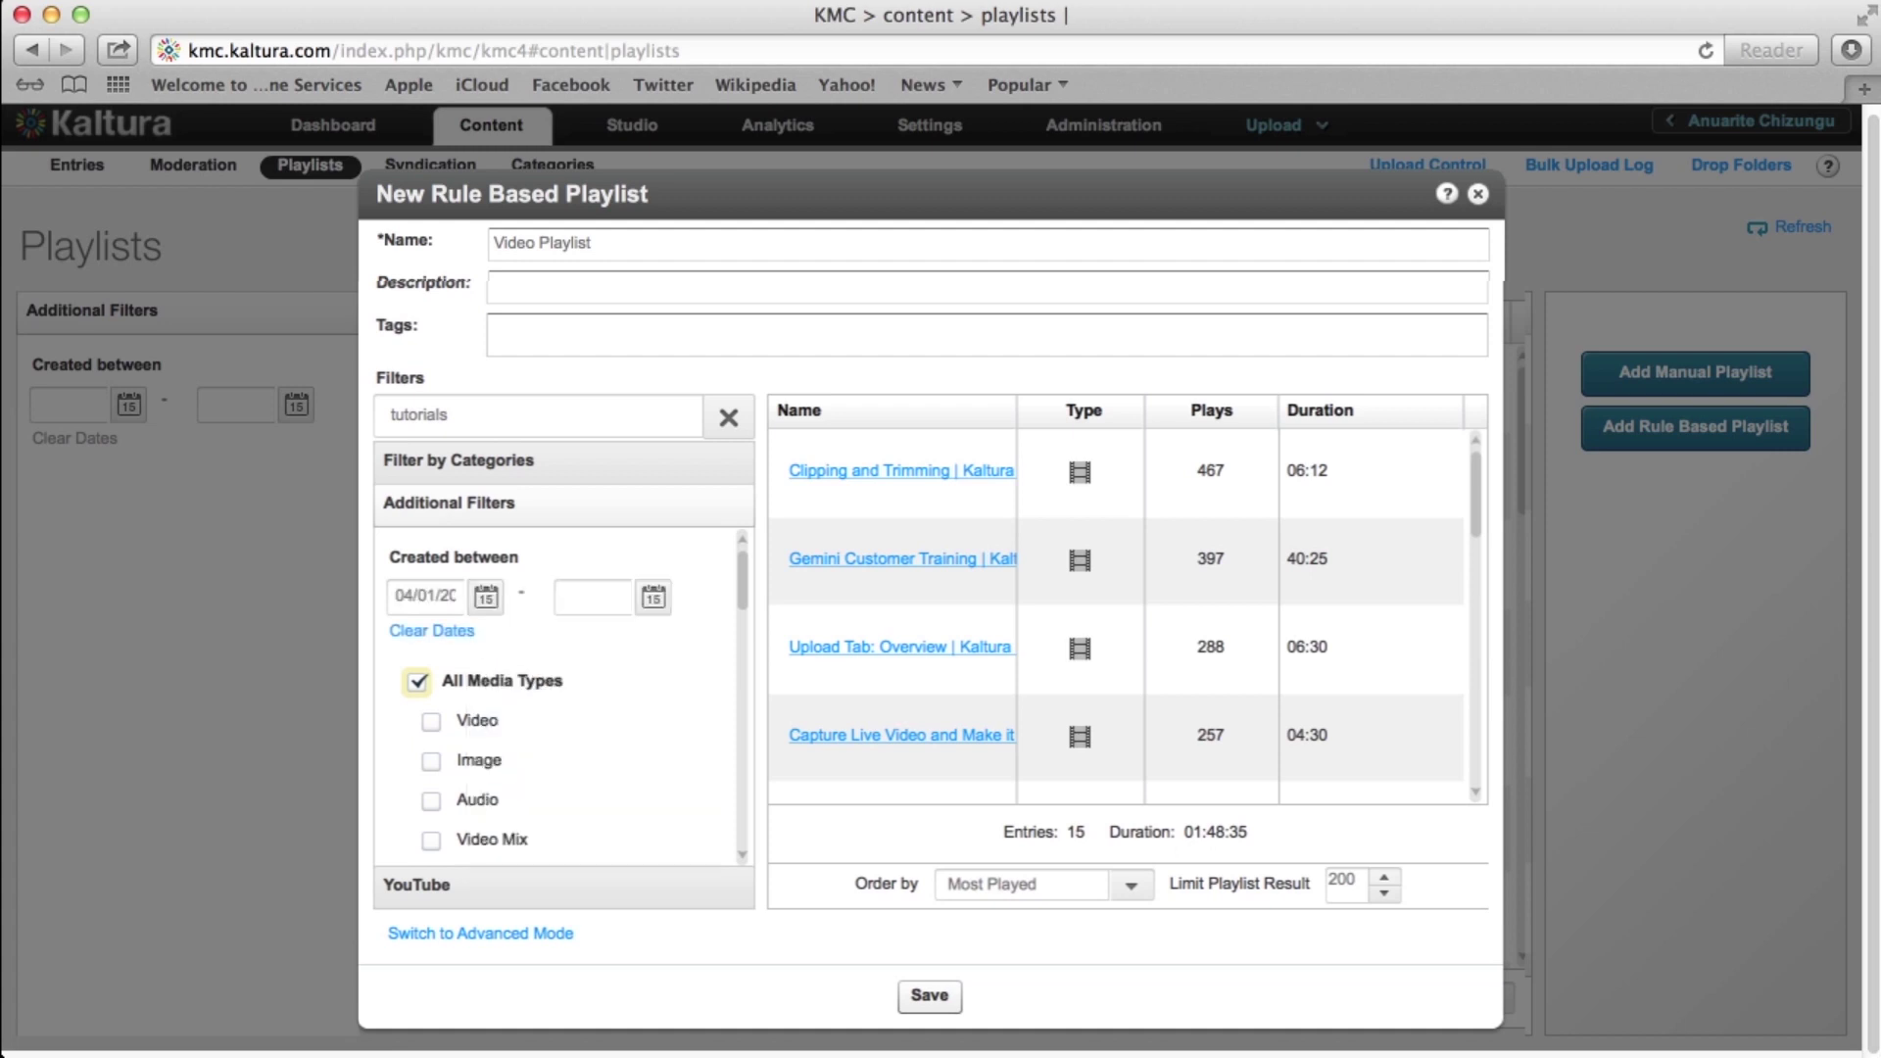
pyautogui.click(654, 597)
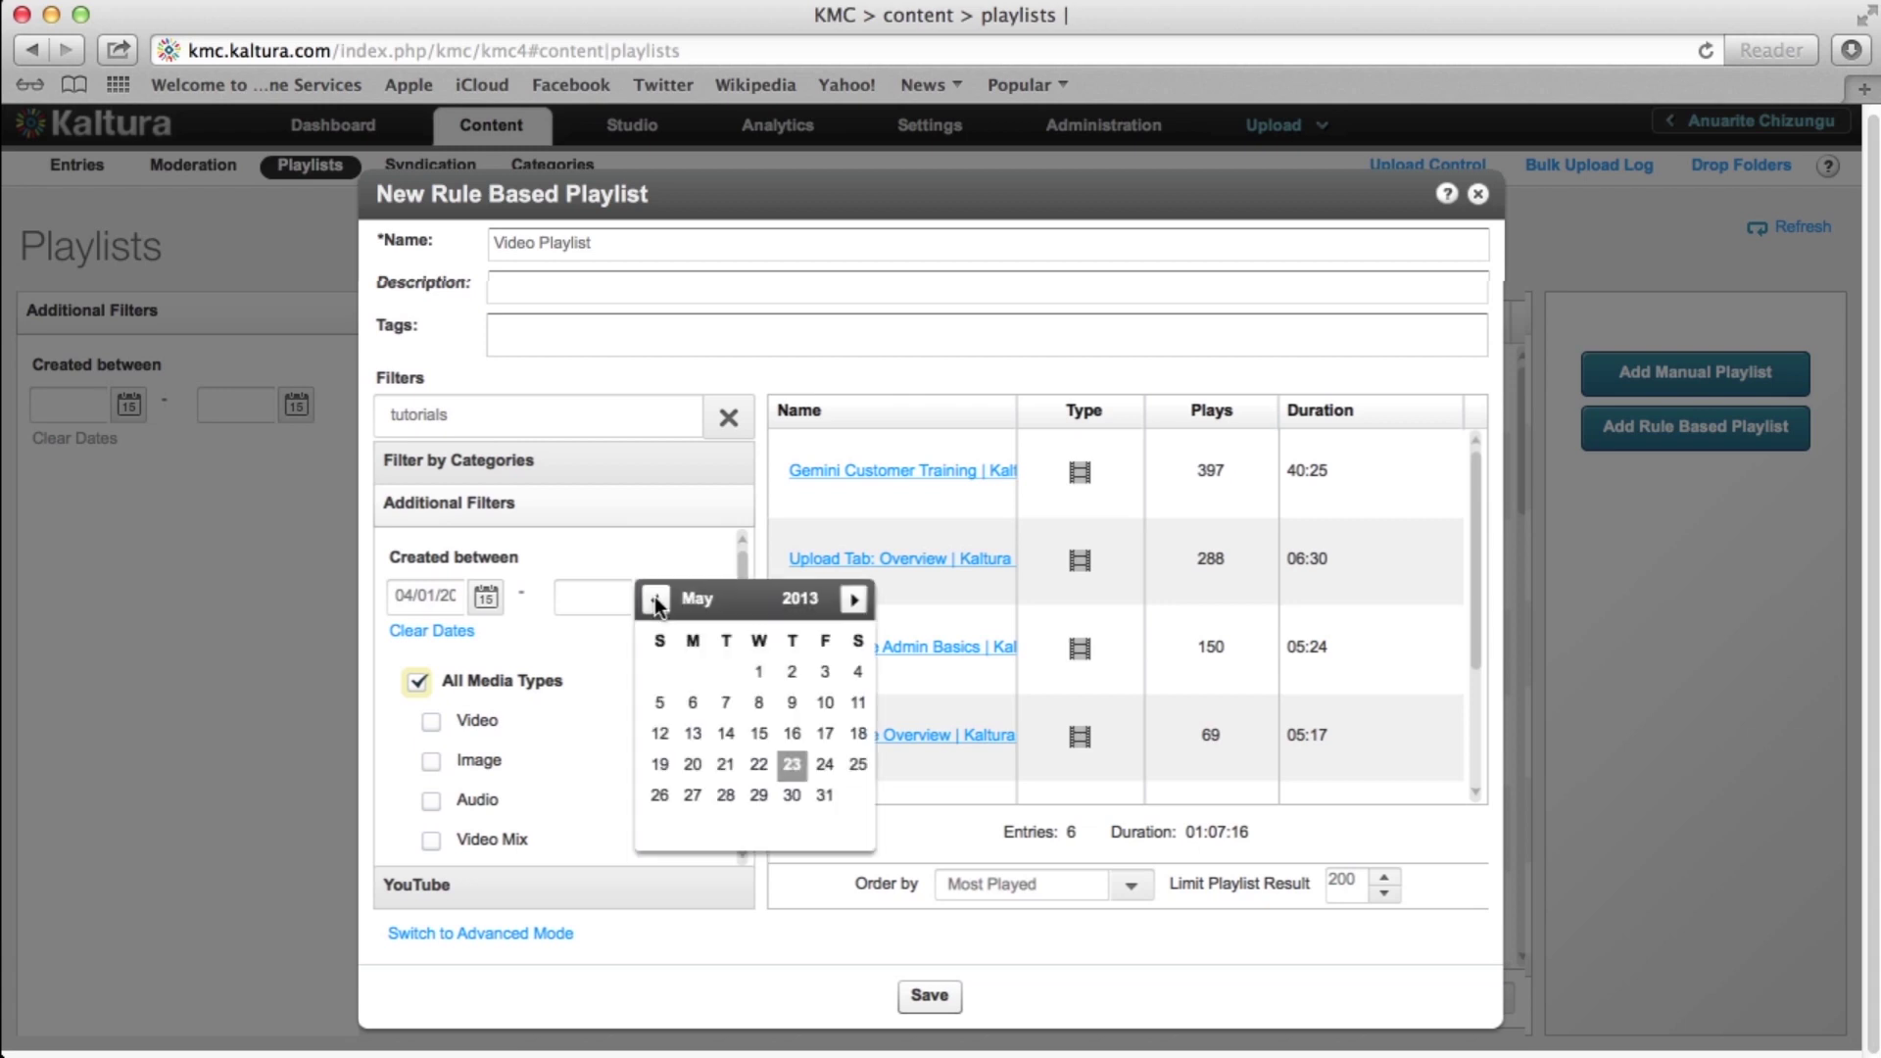
pyautogui.click(823, 785)
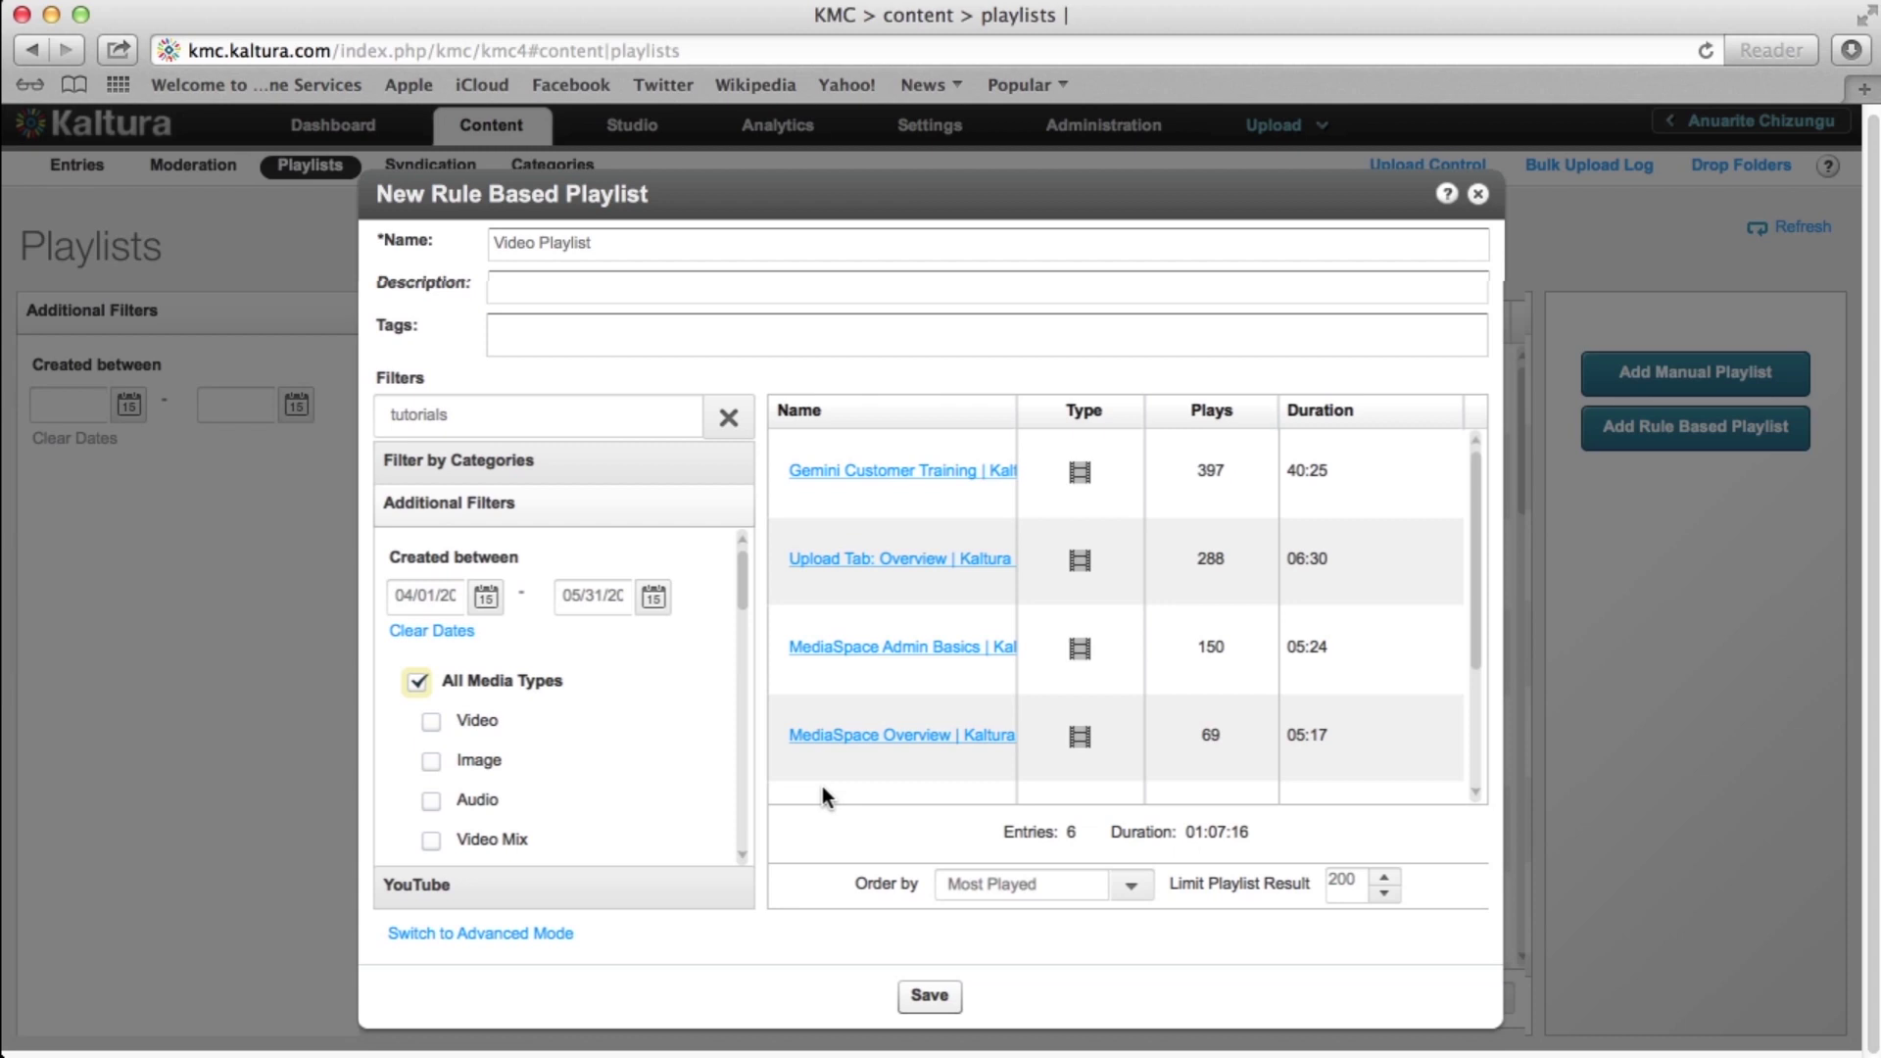
pyautogui.moveTo(744, 586); pyautogui.dragTo(765, 828)
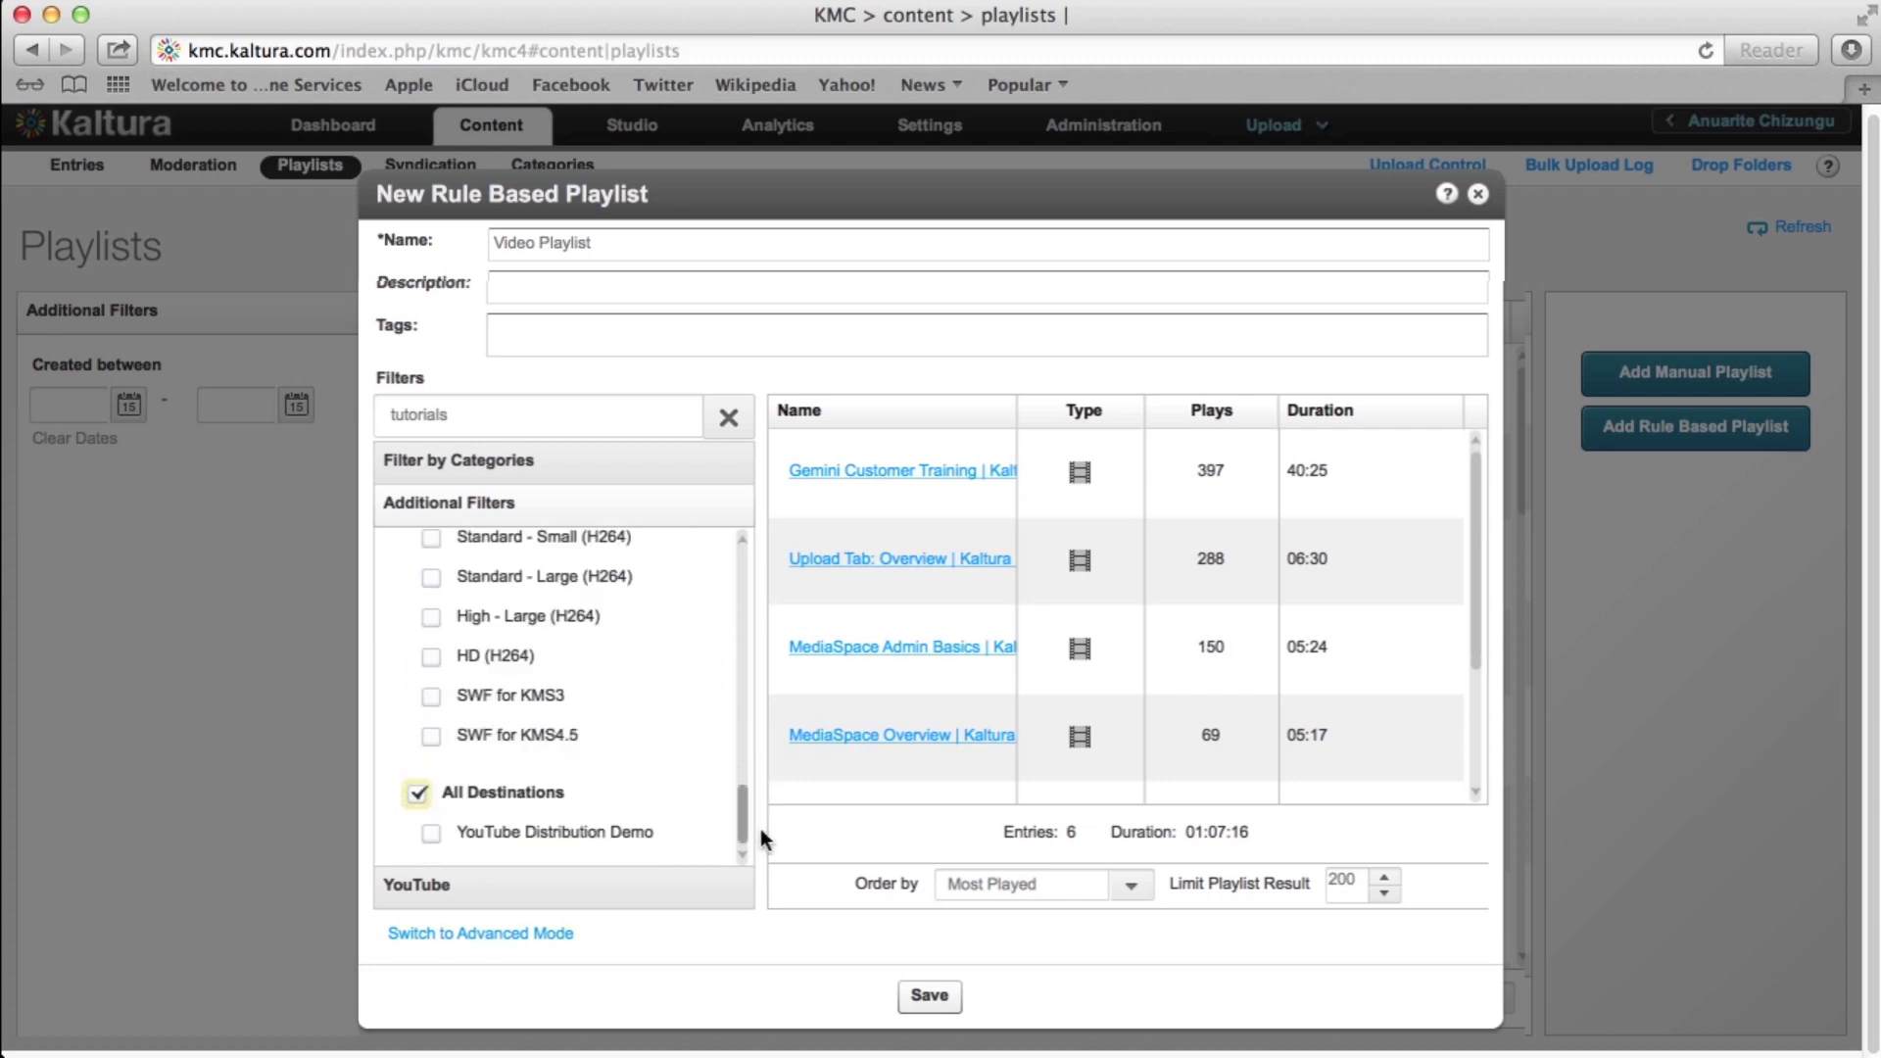
# Keep the order on Most Played and save the Video Playlist
pyautogui.click(1134, 888)
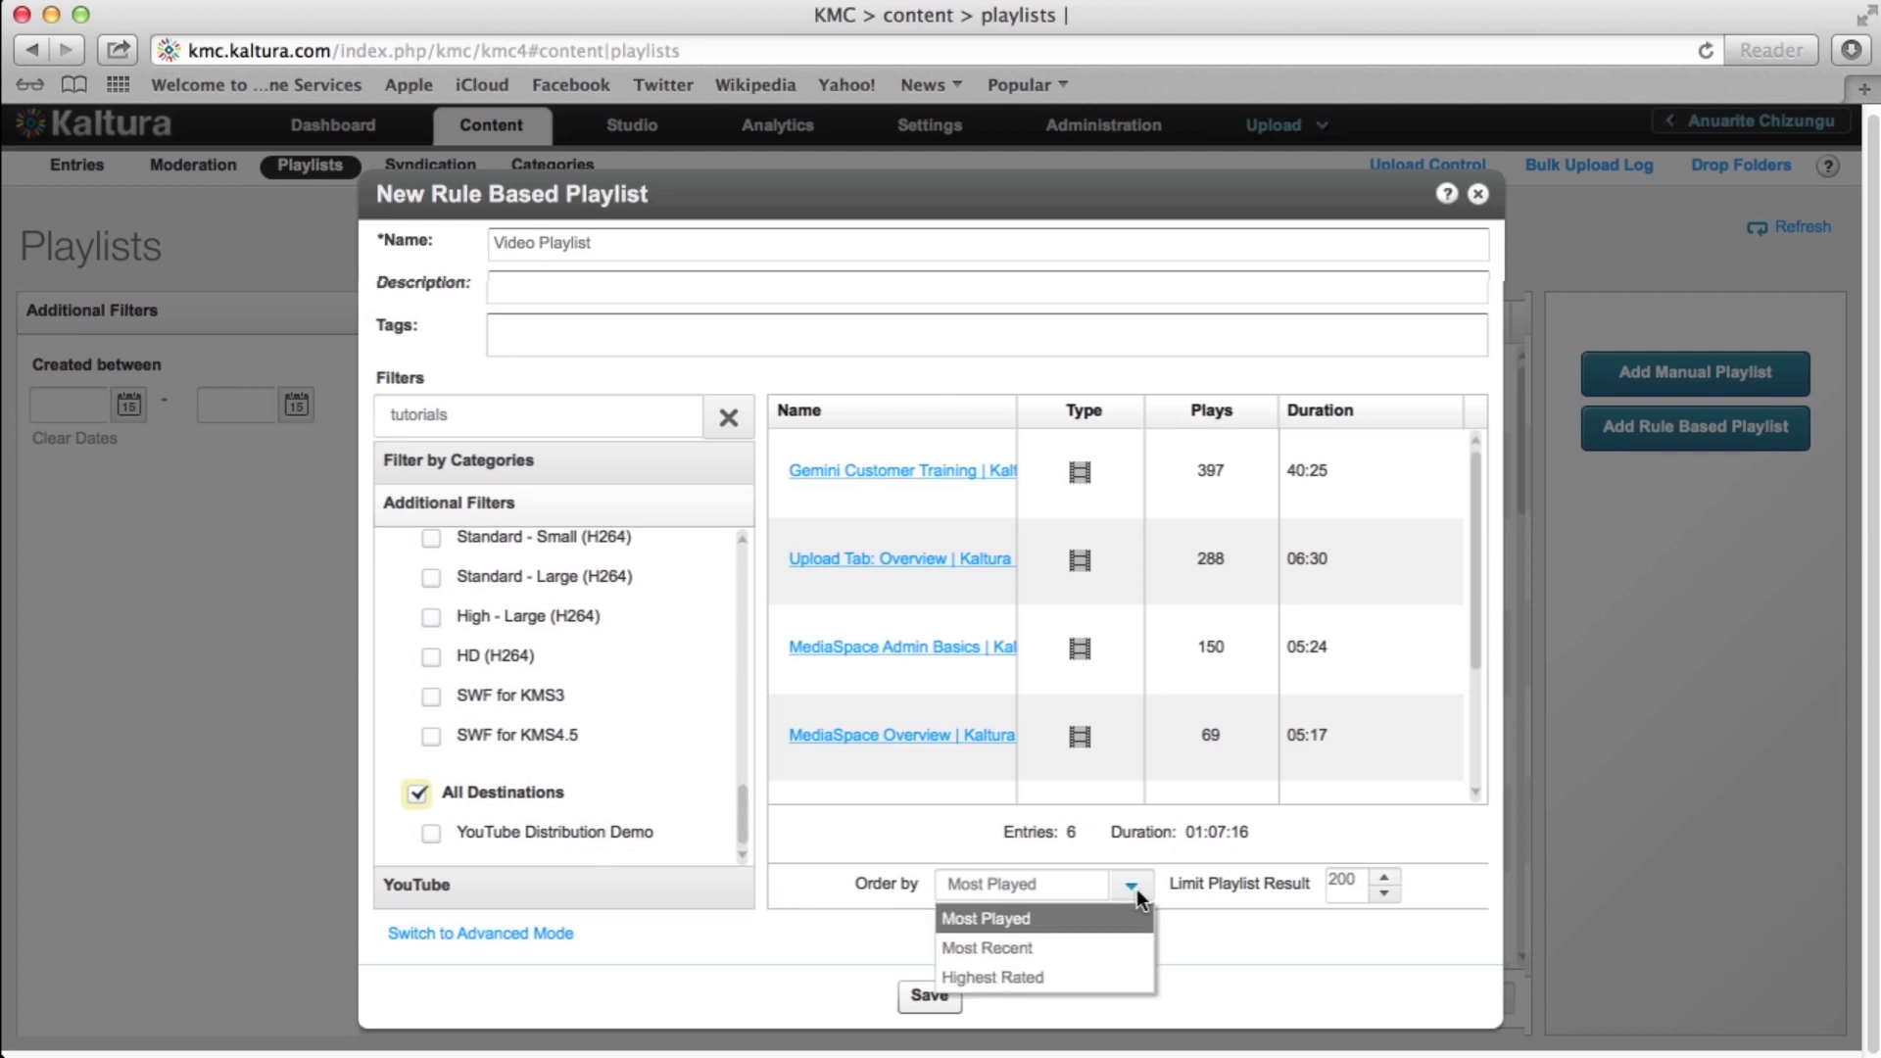
pyautogui.click(1136, 890)
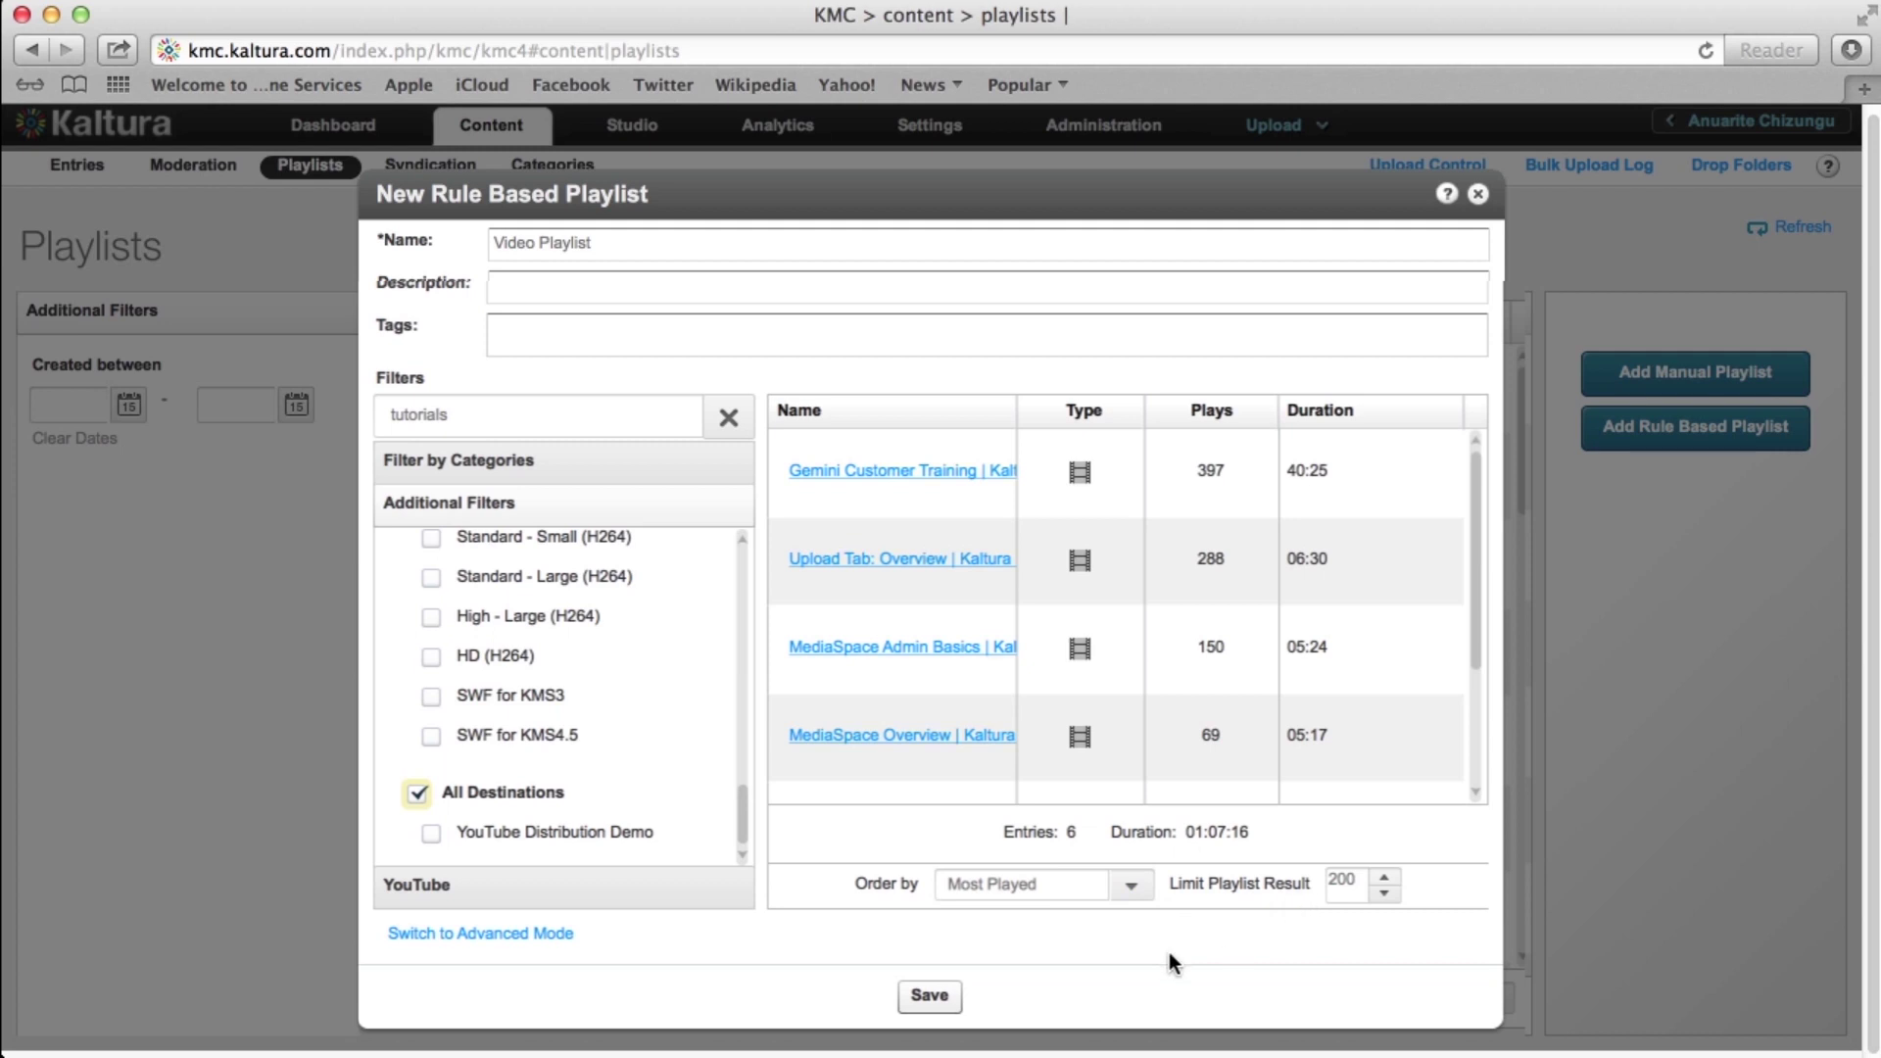
pyautogui.click(926, 995)
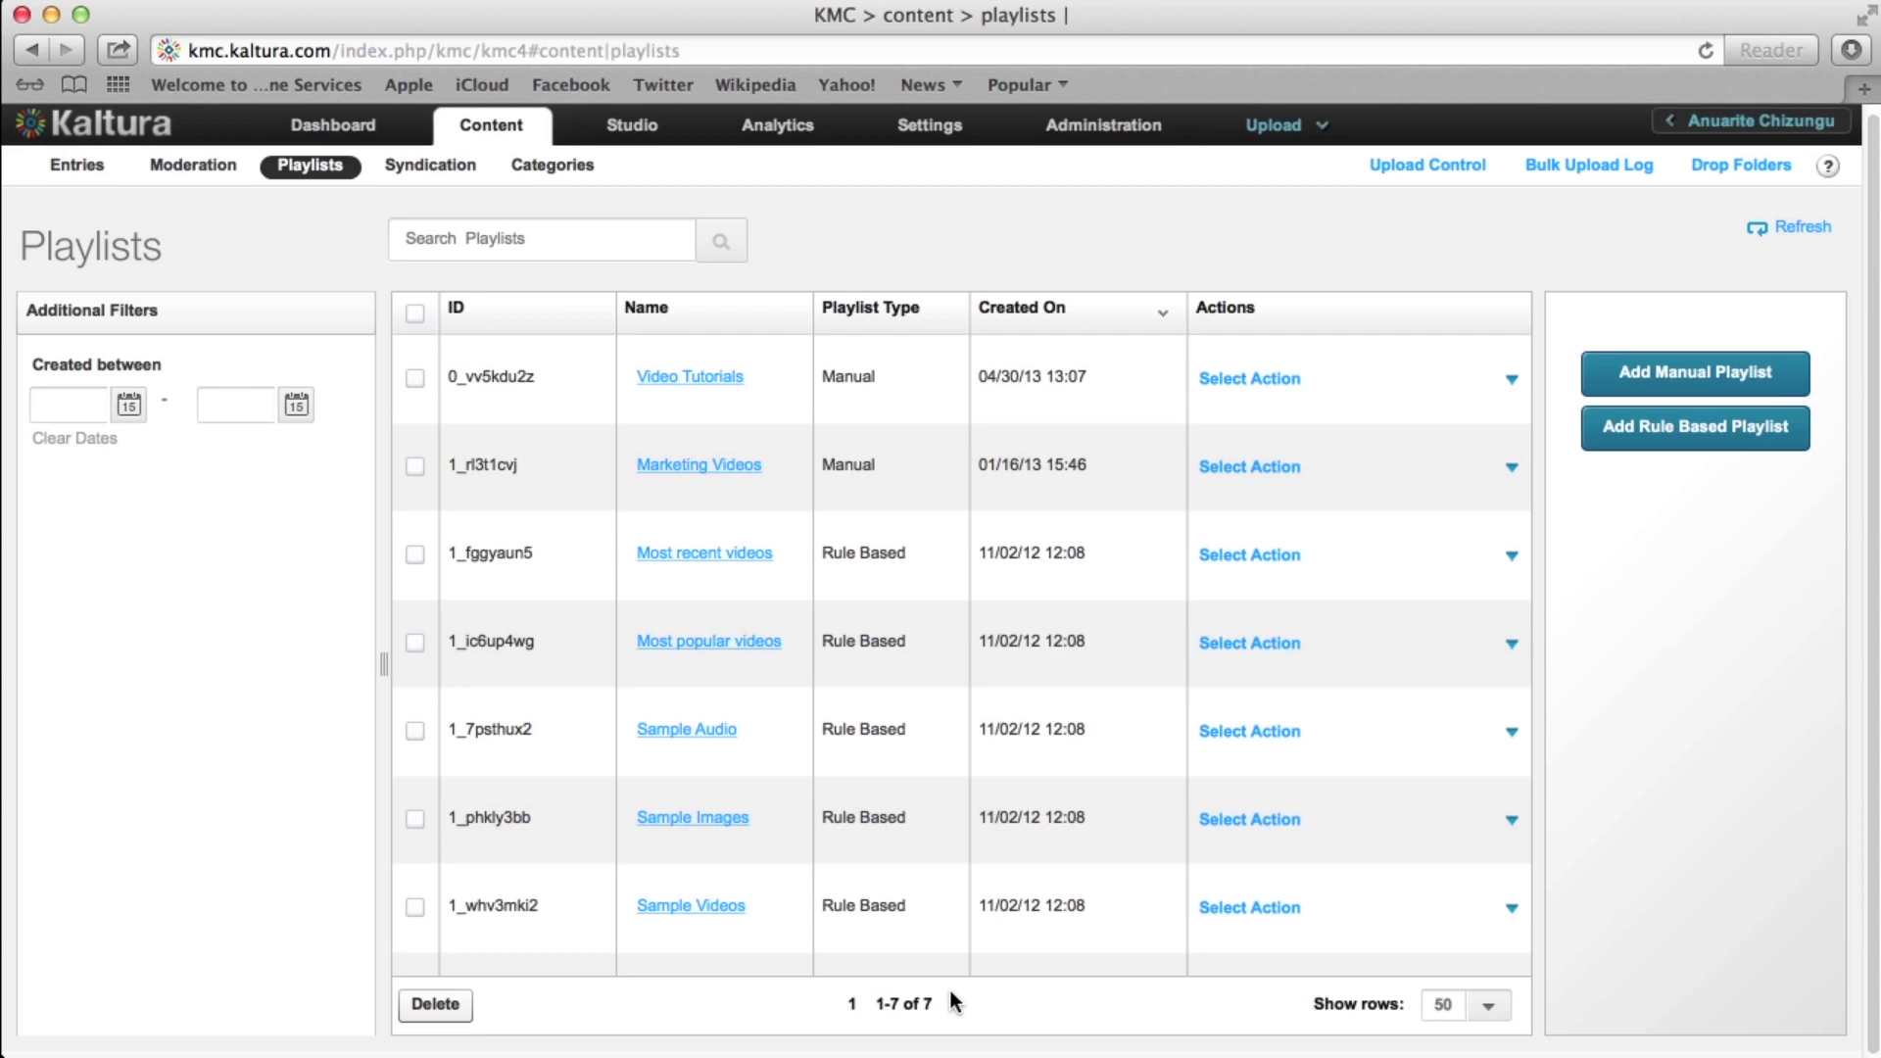
# Start another rule-based playlist and switch it to advanced multiple-rule mode
pyautogui.click(1664, 431)
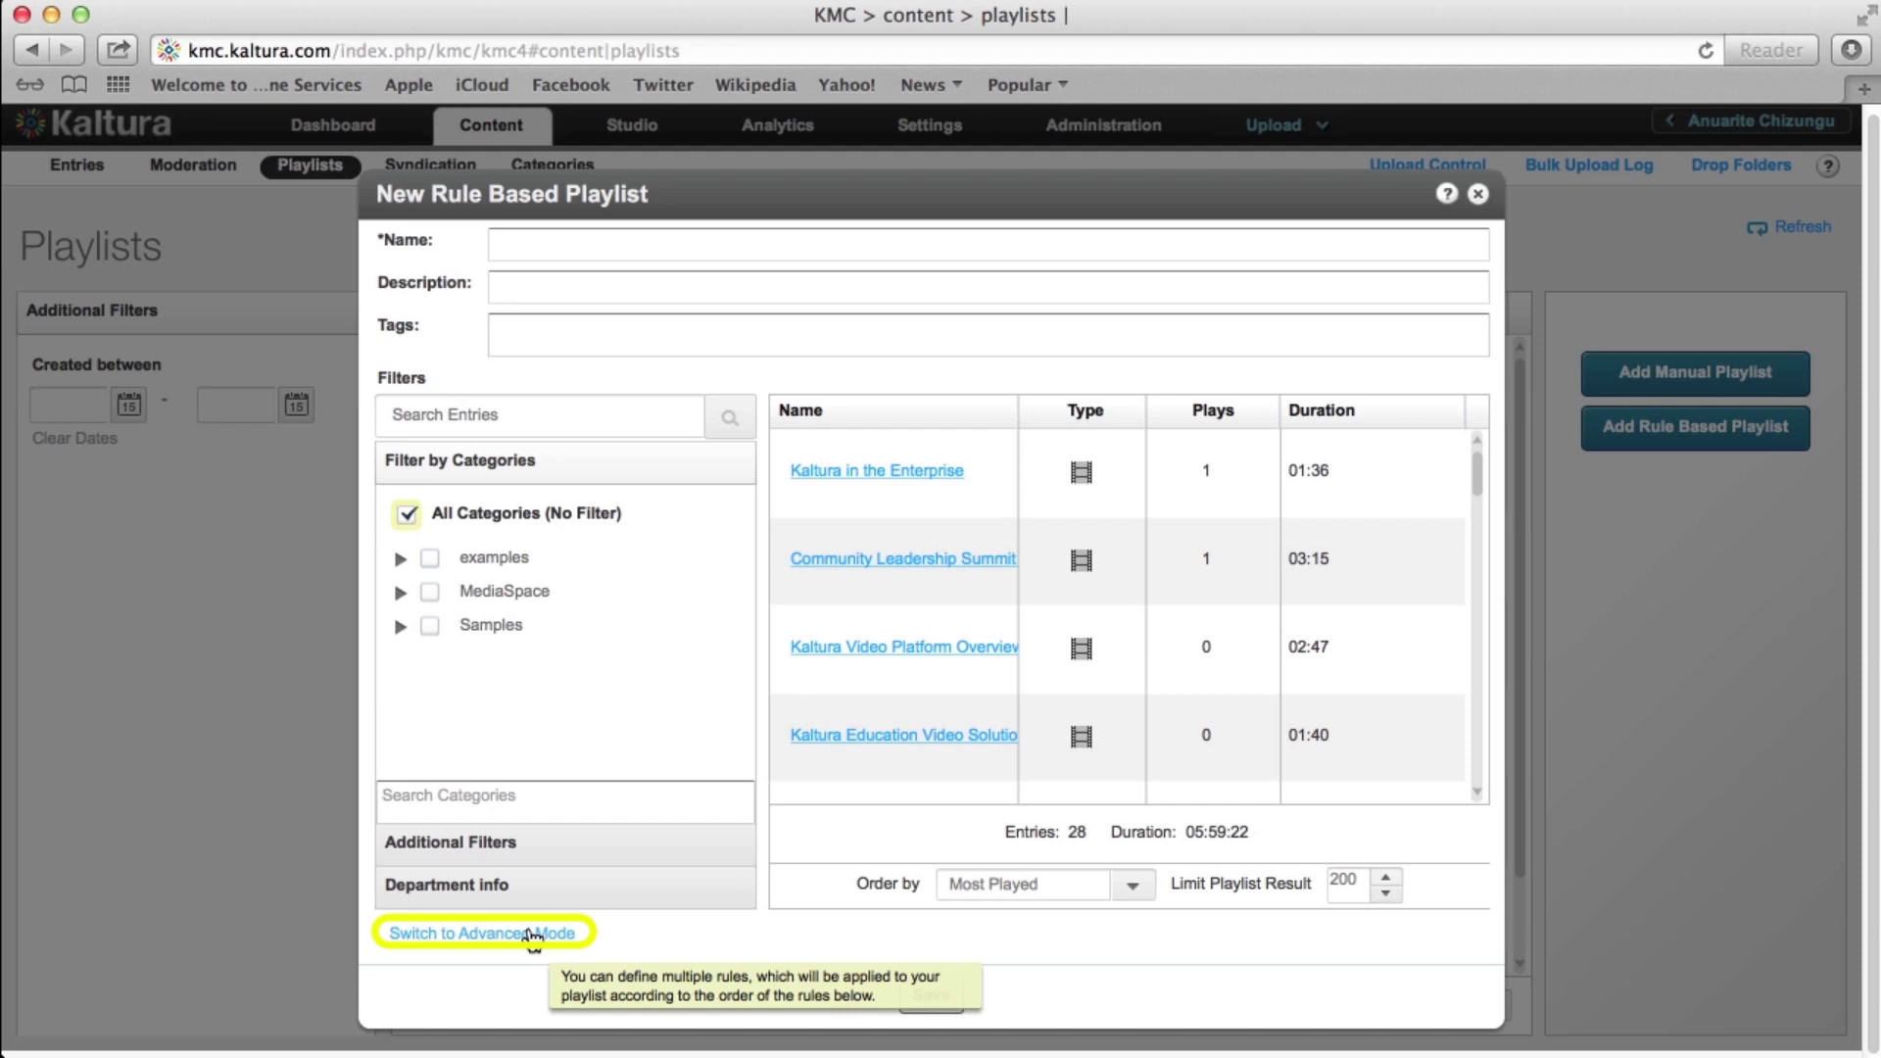
pyautogui.click(532, 934)
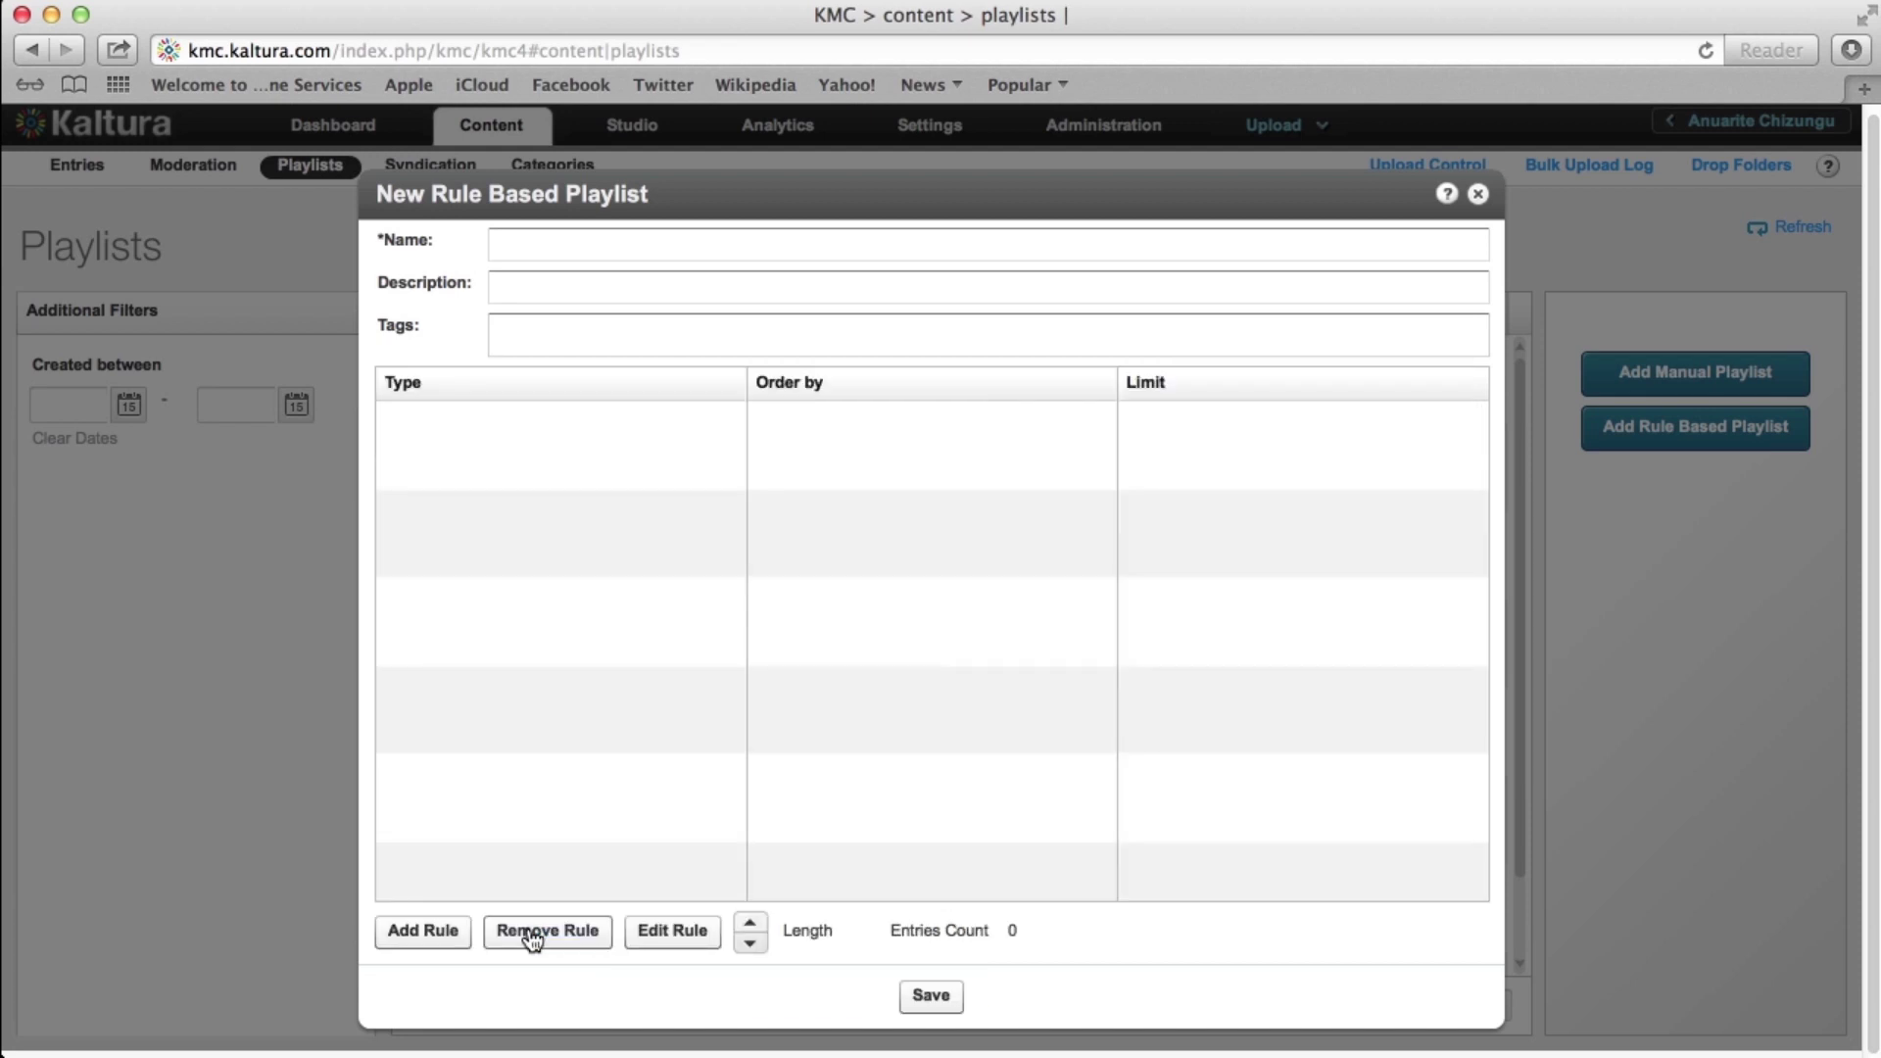
# Enter 'Rule Based Playlist' as the new playlist's name
pyautogui.write('Rule Based Play')
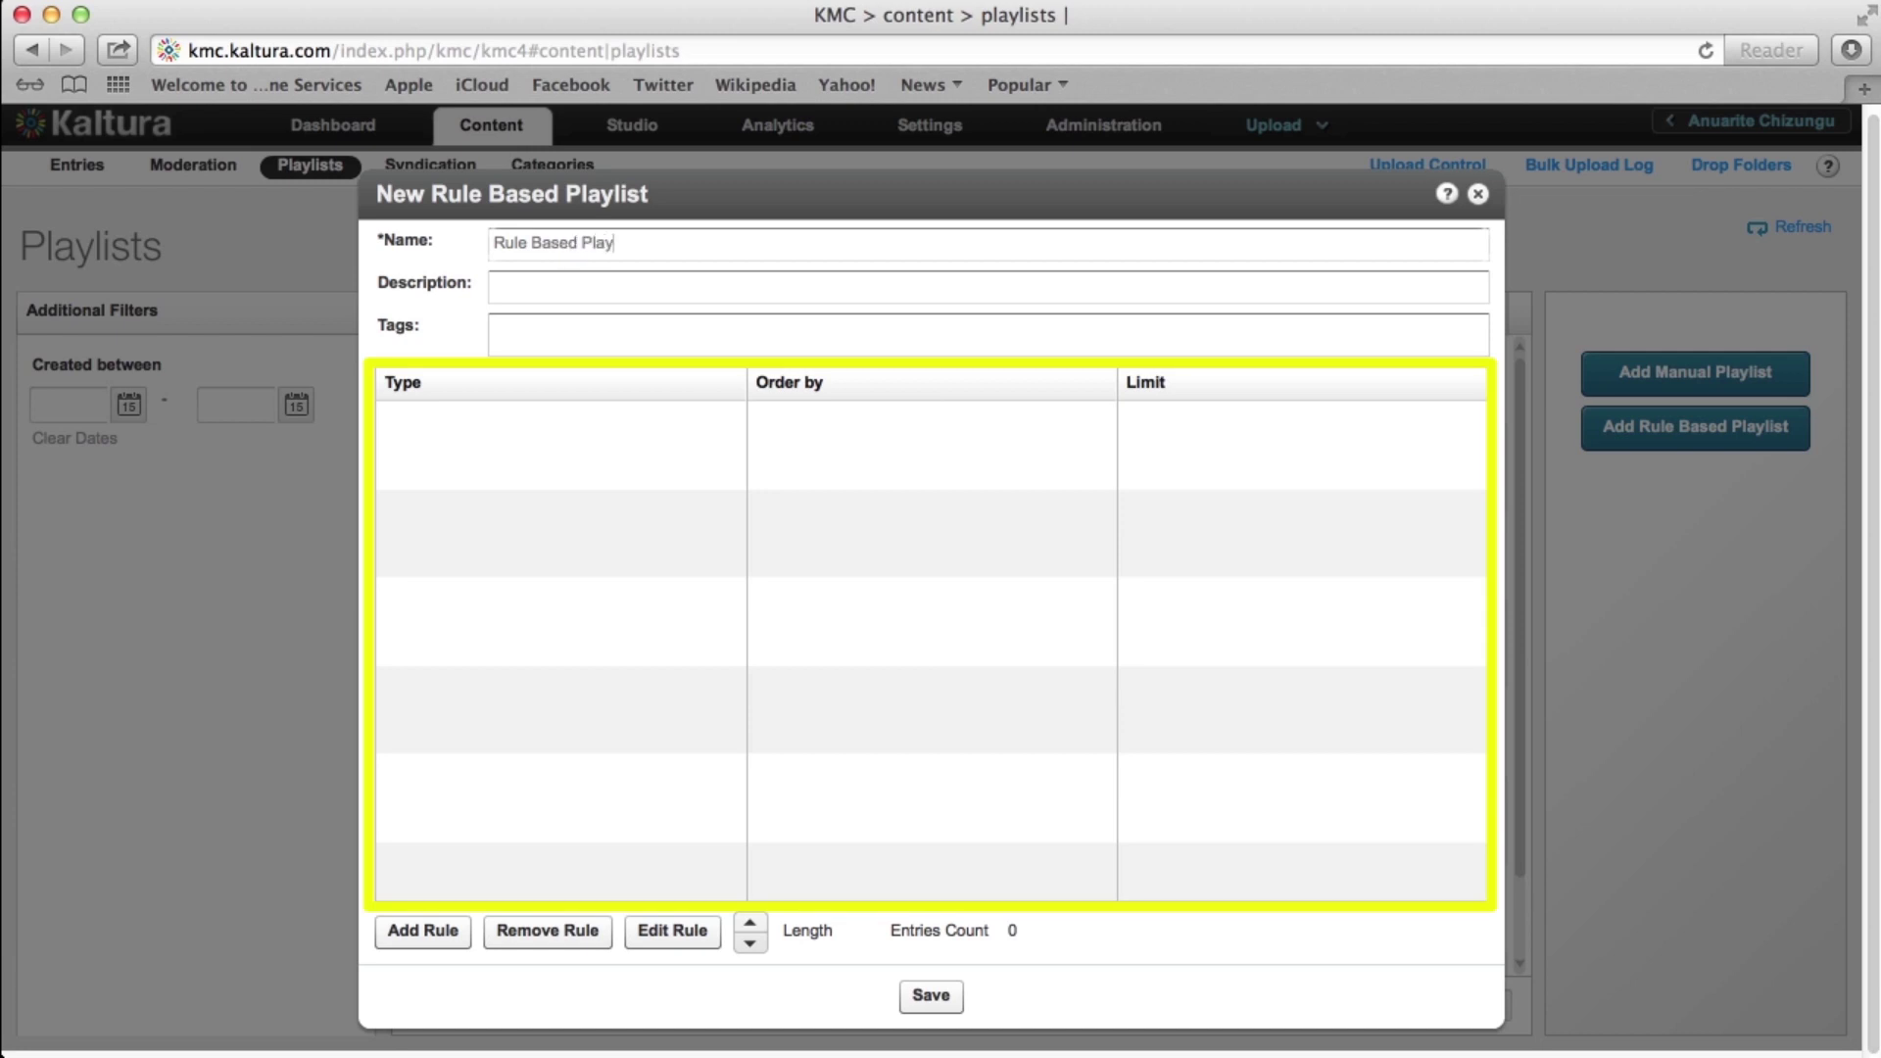
pyautogui.write('list')
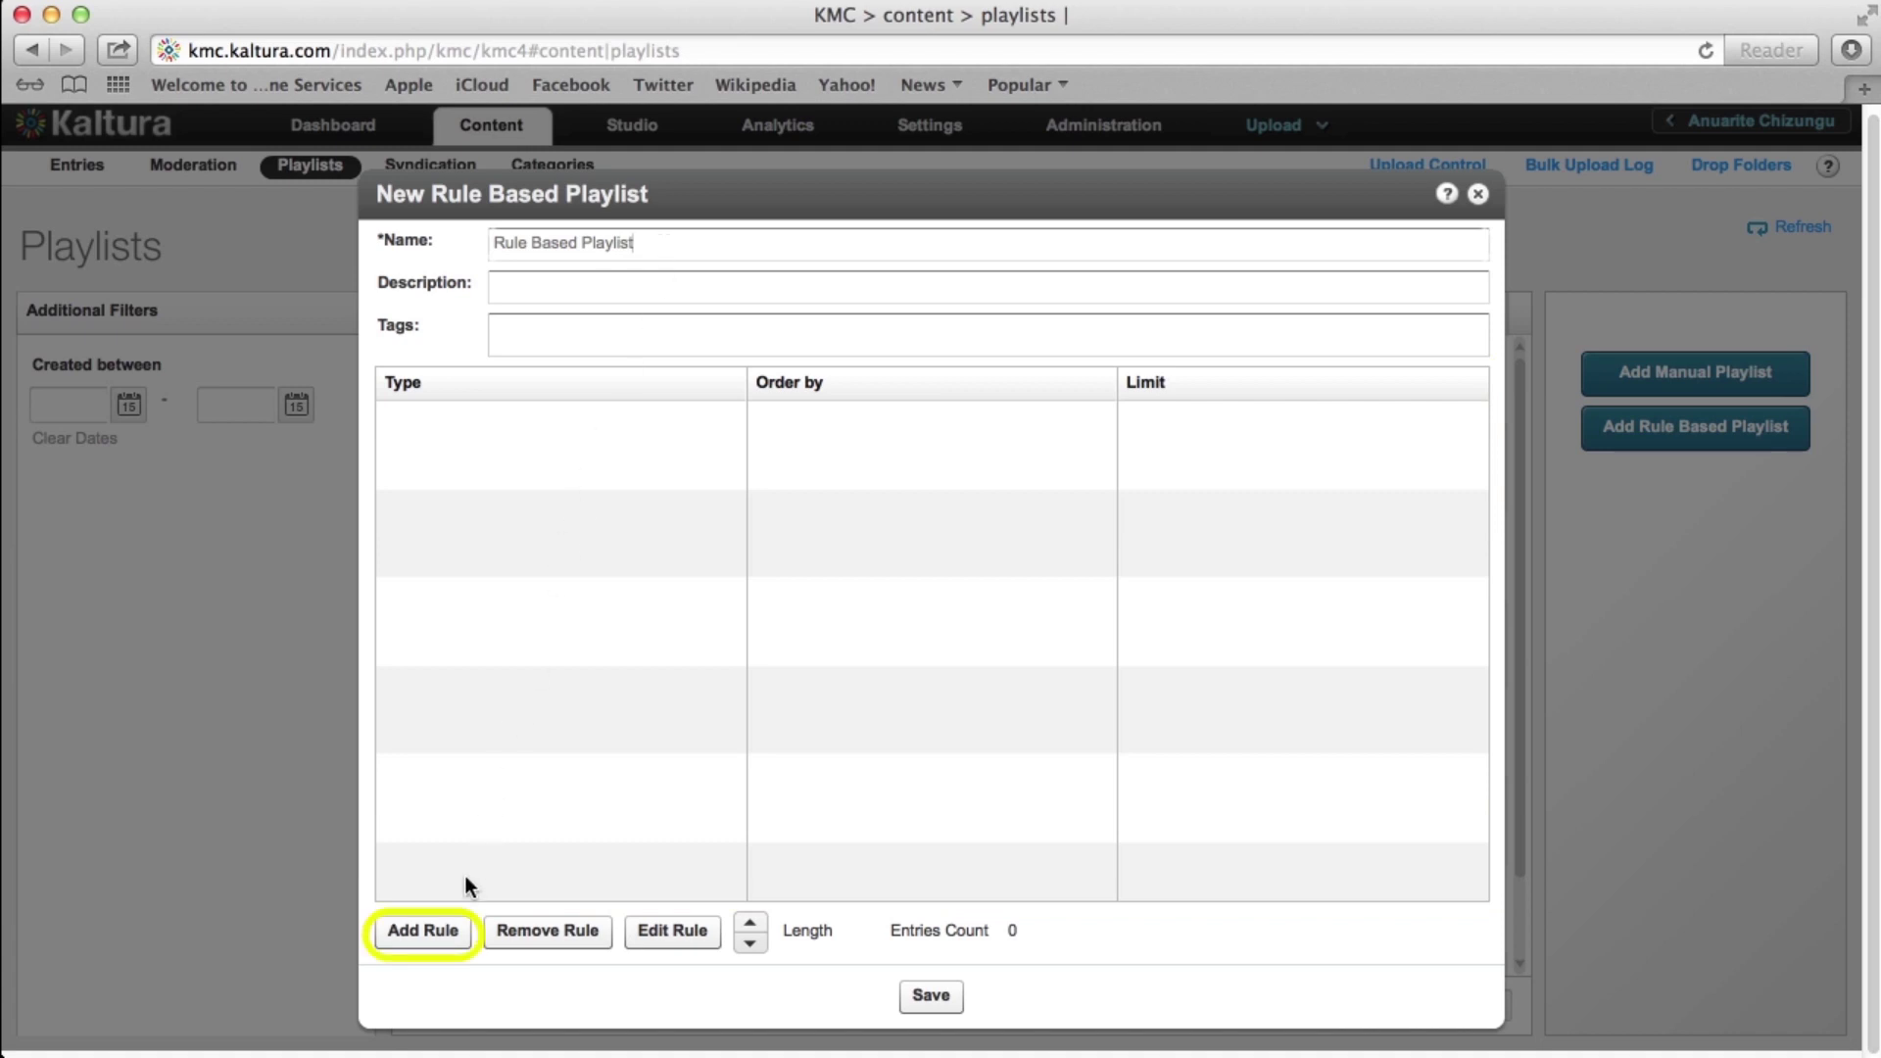
# Add a default rule of all 28 entries, ordered by Most Viewed with limit 200
pyautogui.click(439, 931)
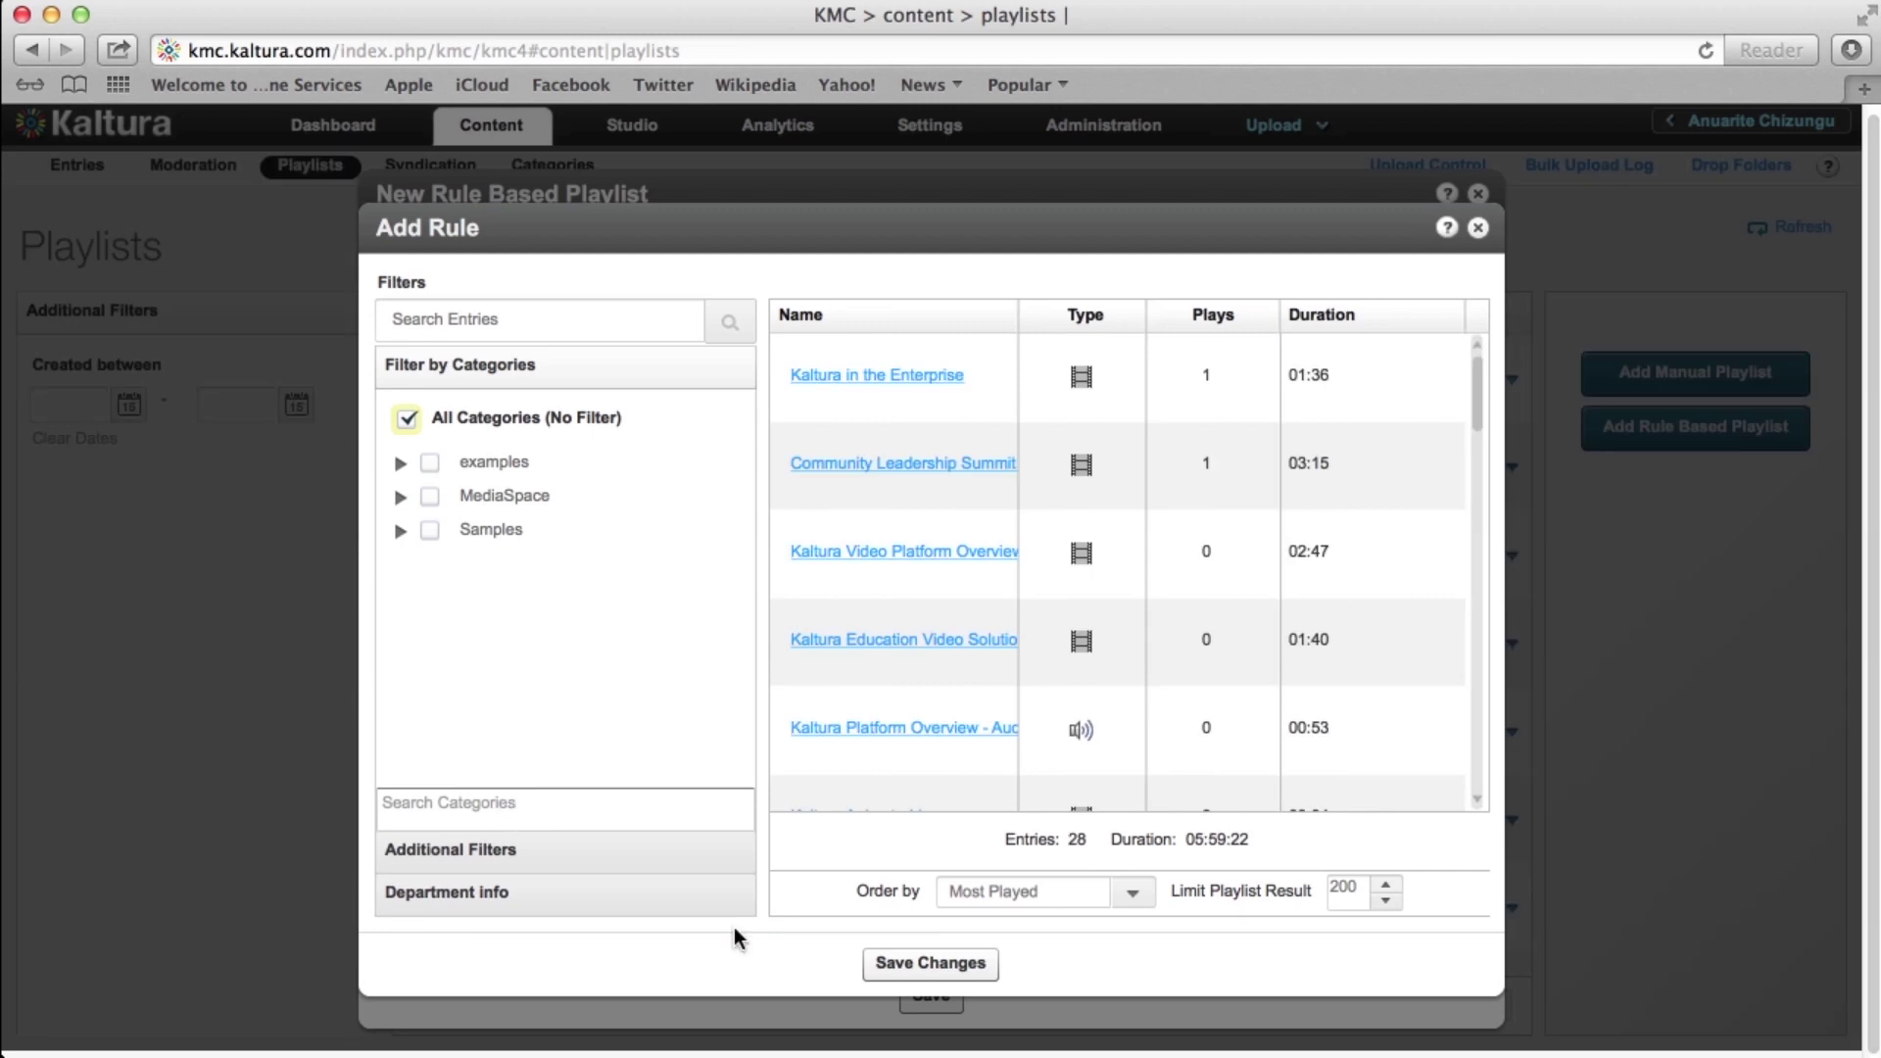
pyautogui.click(727, 863)
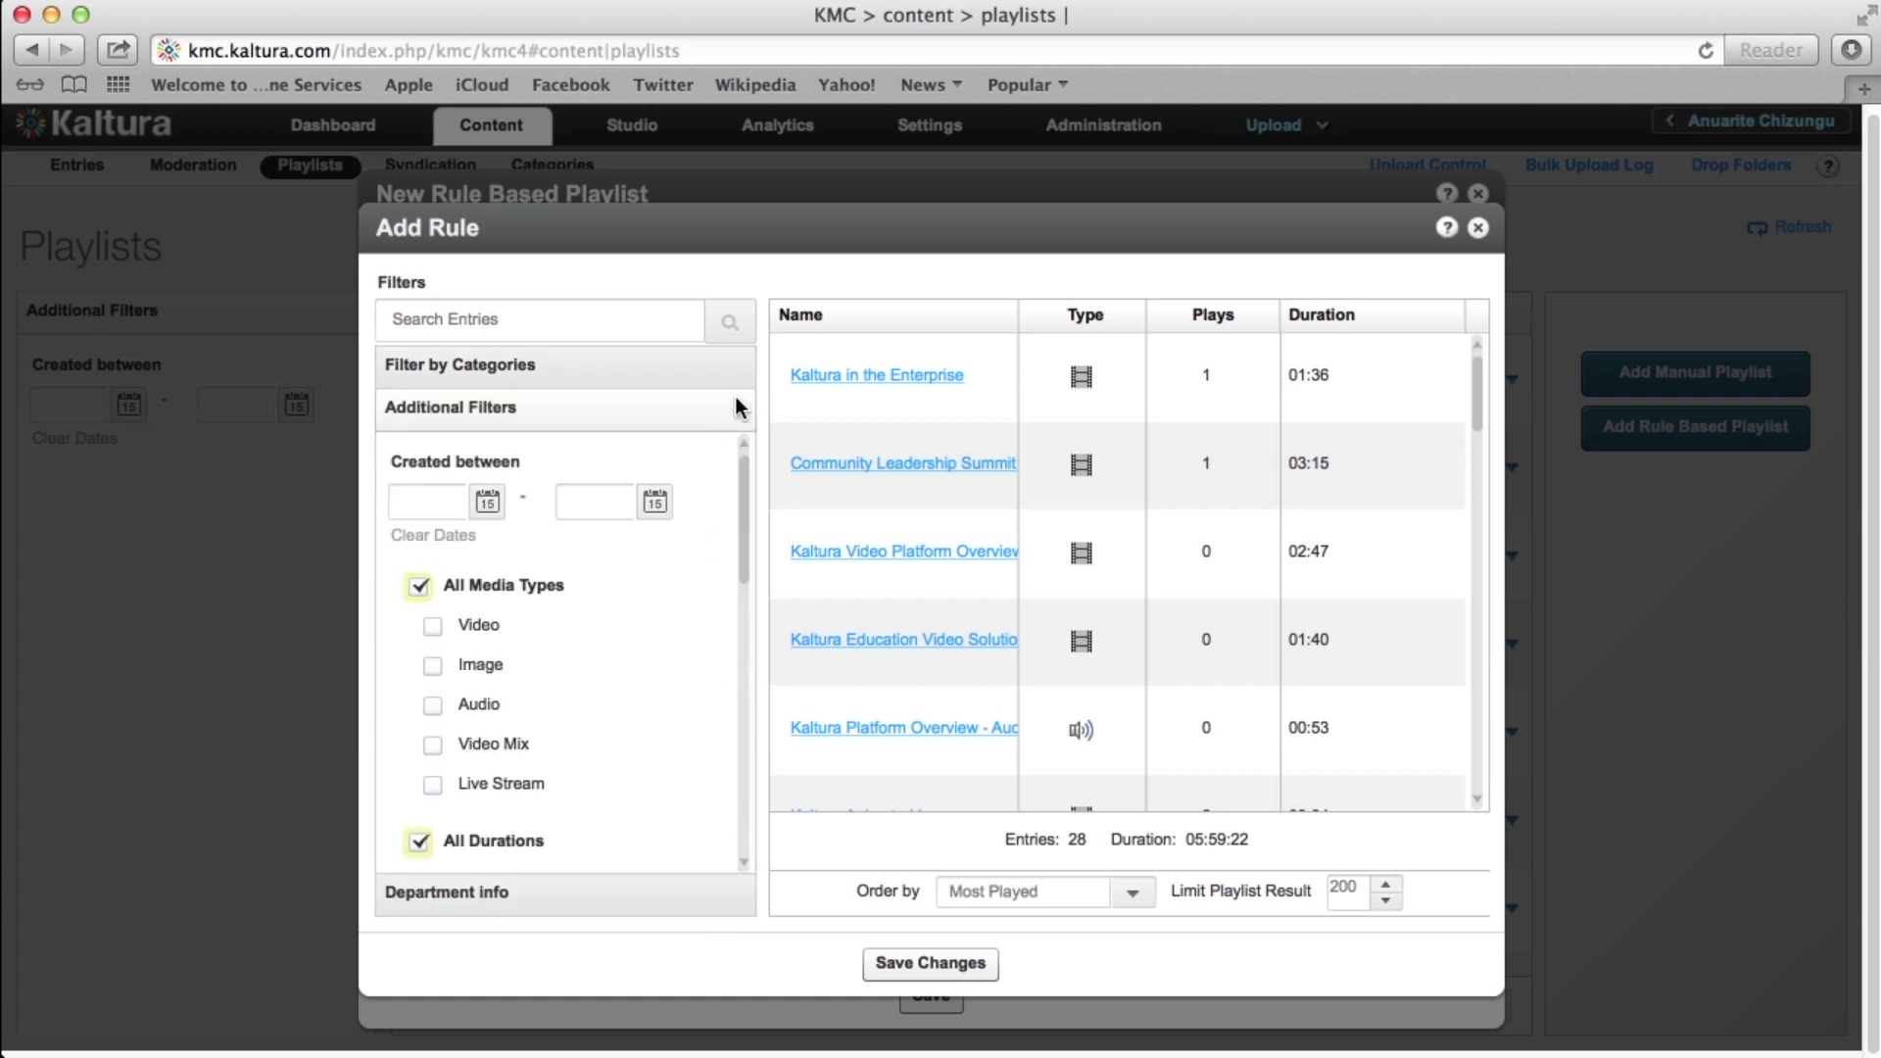
pyautogui.click(737, 364)
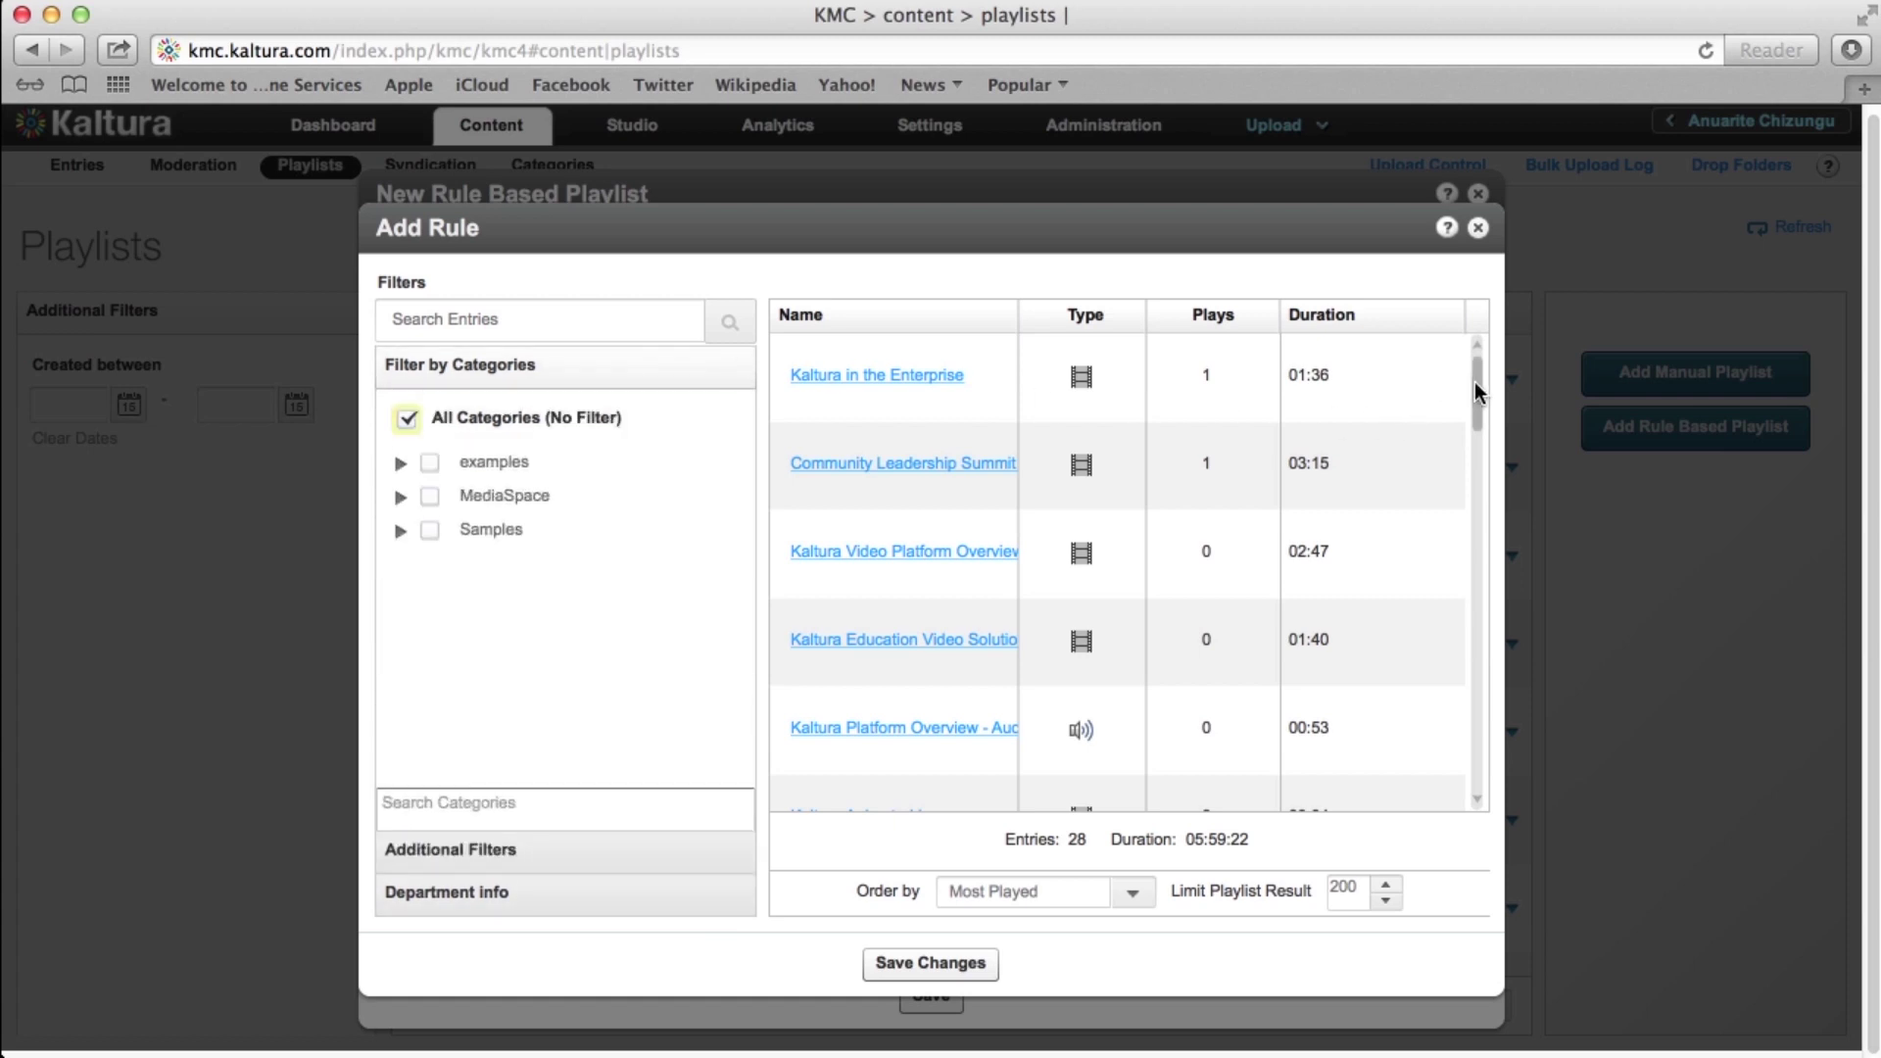
pyautogui.moveTo(1473, 381); pyautogui.dragTo(1478, 467)
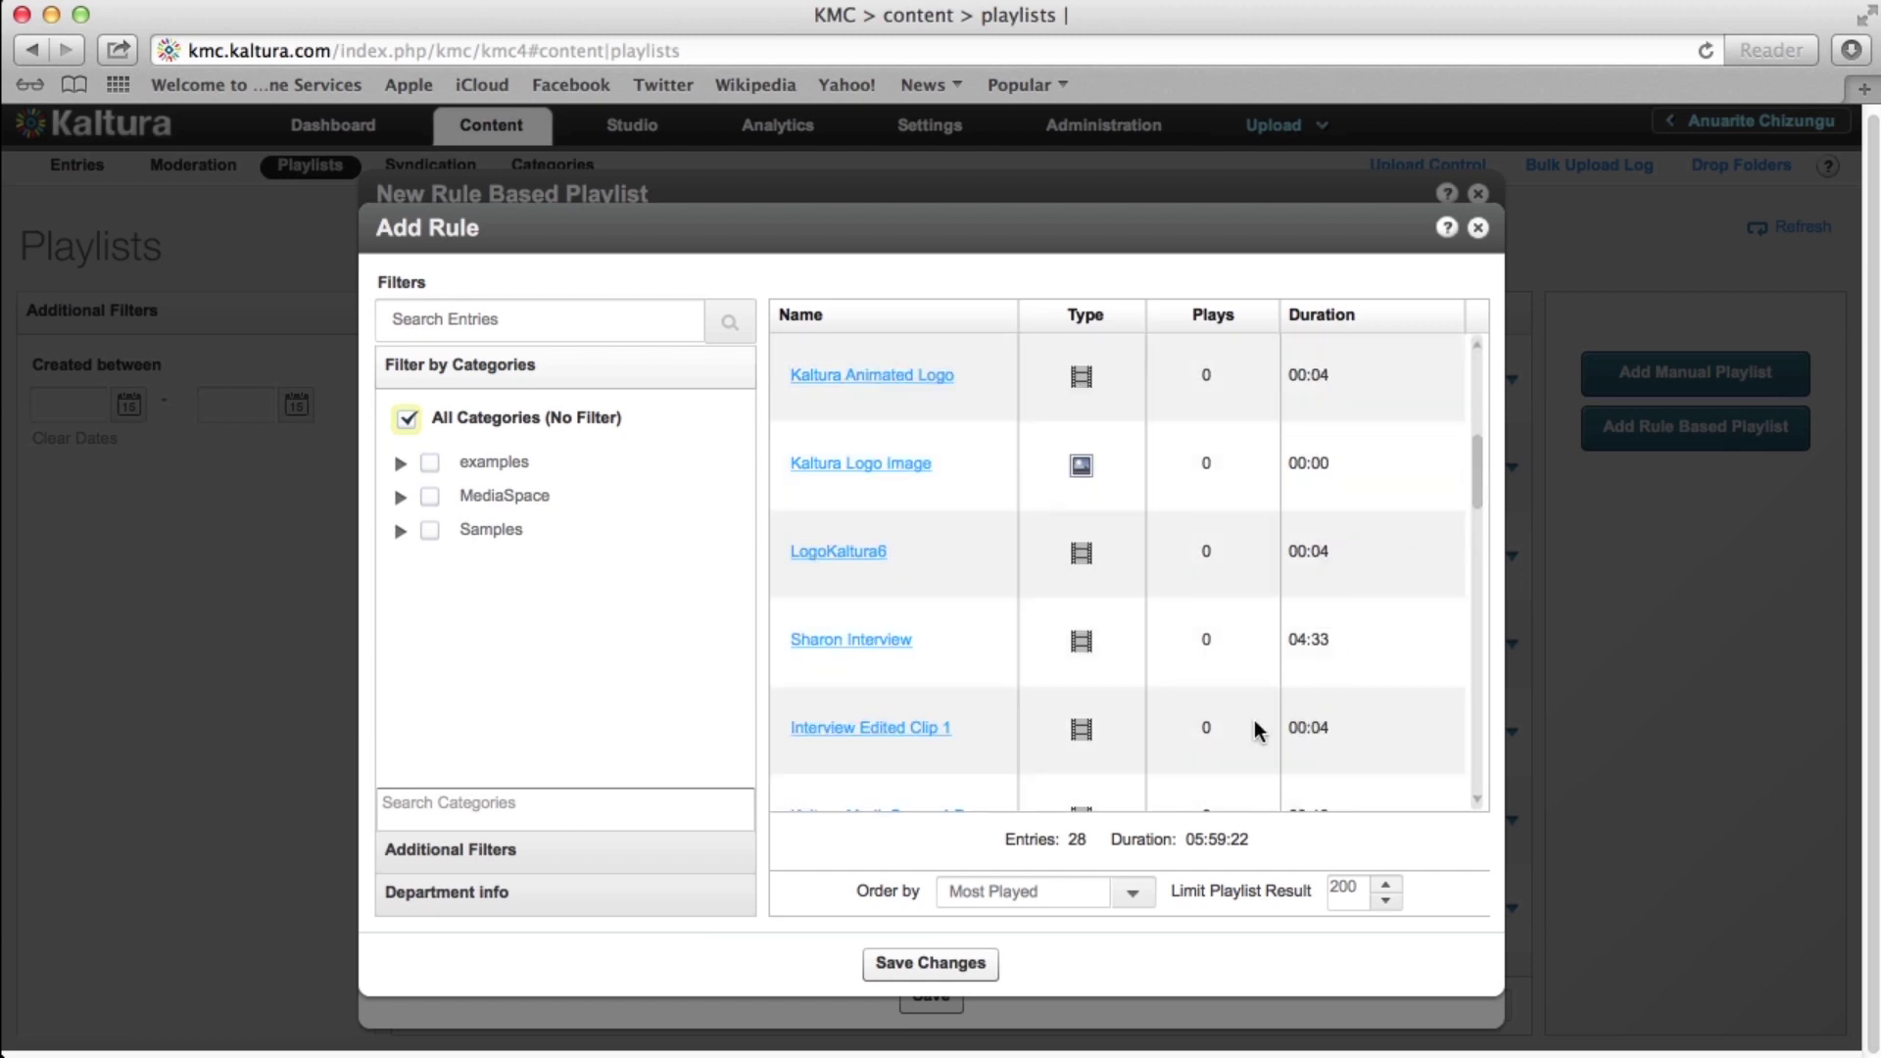
pyautogui.click(974, 964)
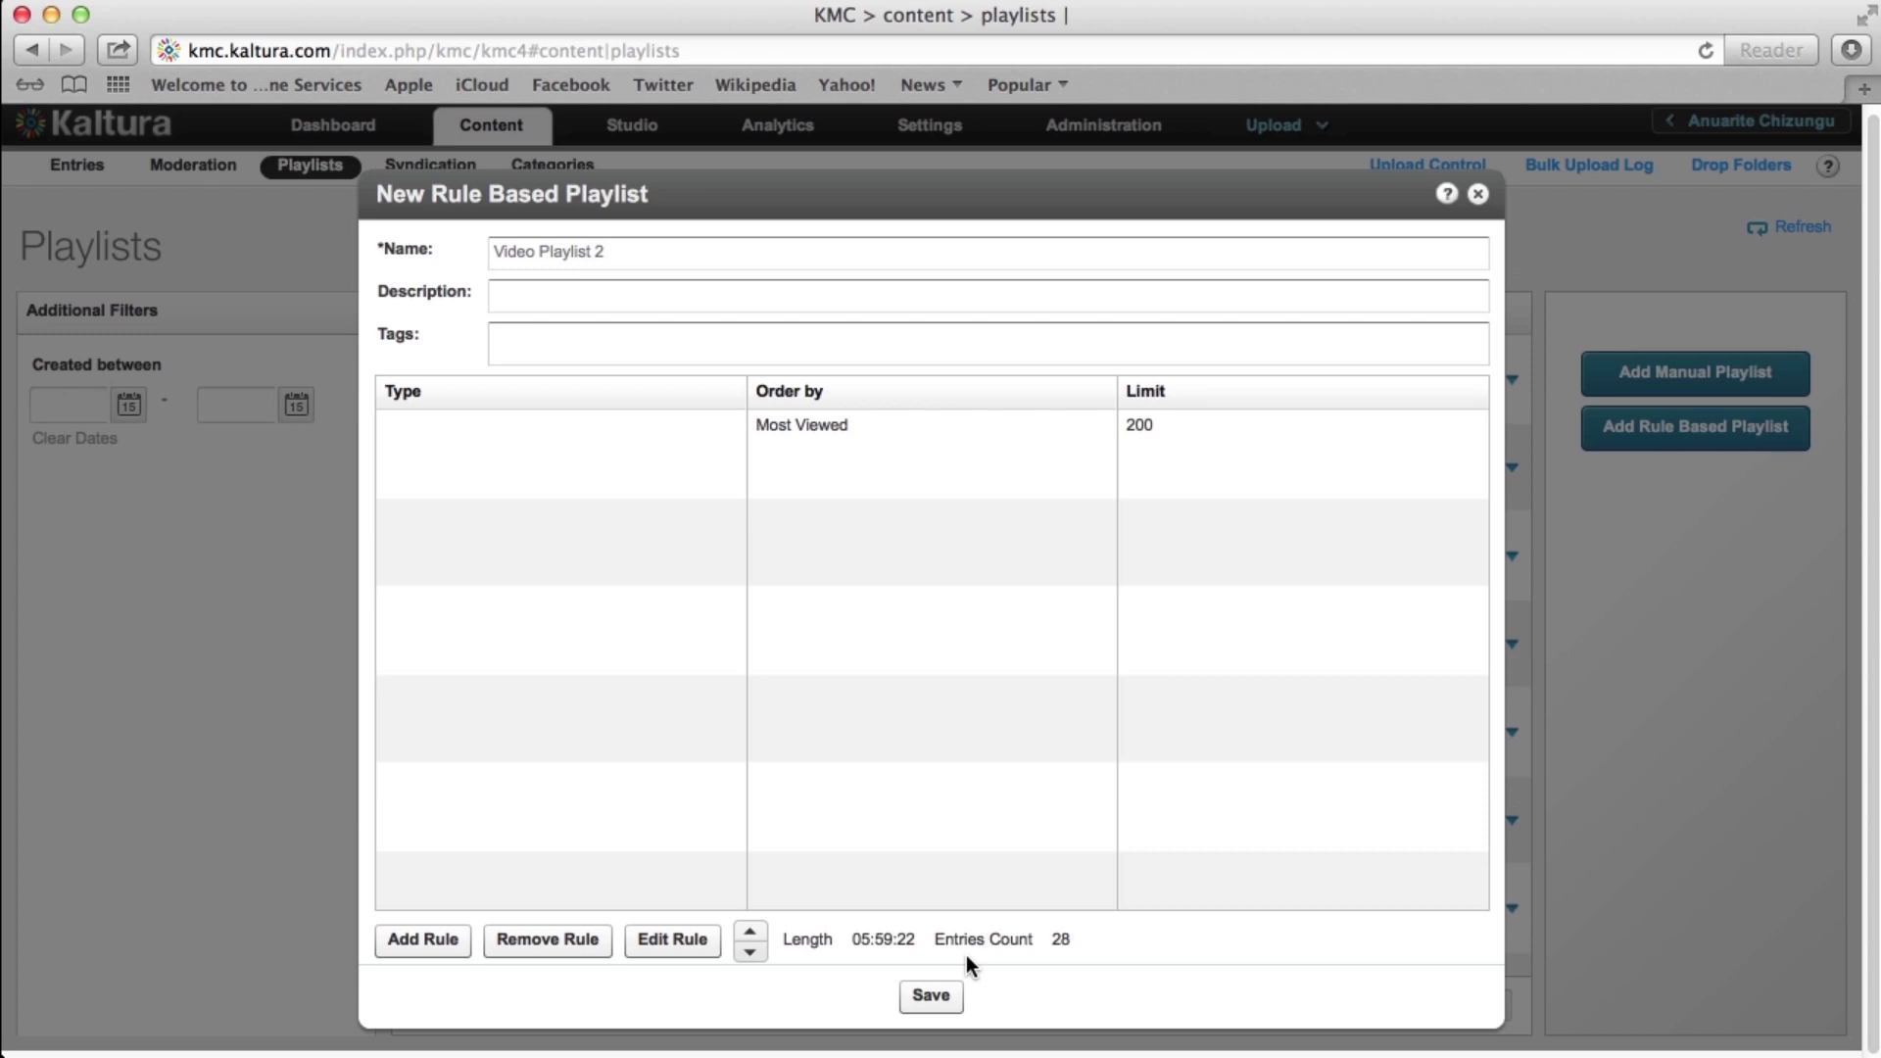
# Add a second rule filtered to creation dates November 1–30, 2012
pyautogui.click(423, 939)
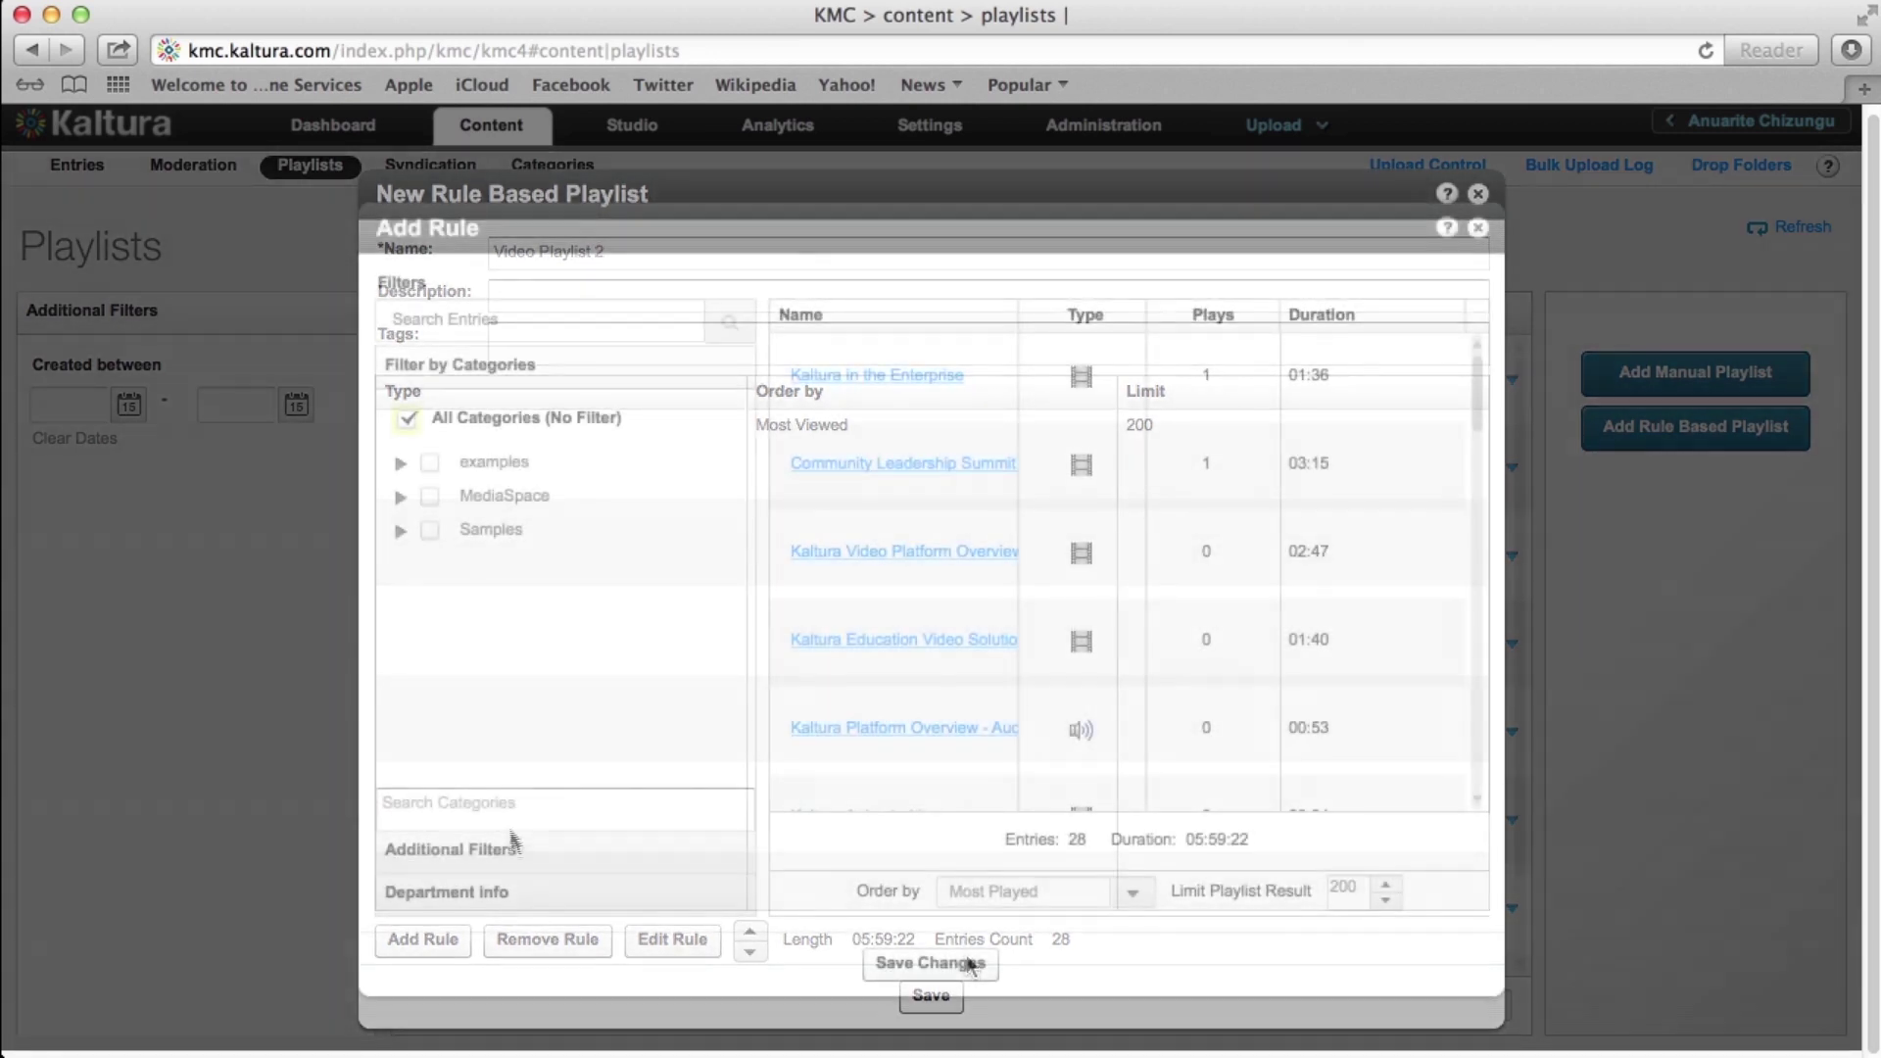
pyautogui.click(509, 843)
pyautogui.click(490, 504)
pyautogui.click(490, 503)
pyautogui.click(489, 504)
pyautogui.click(626, 576)
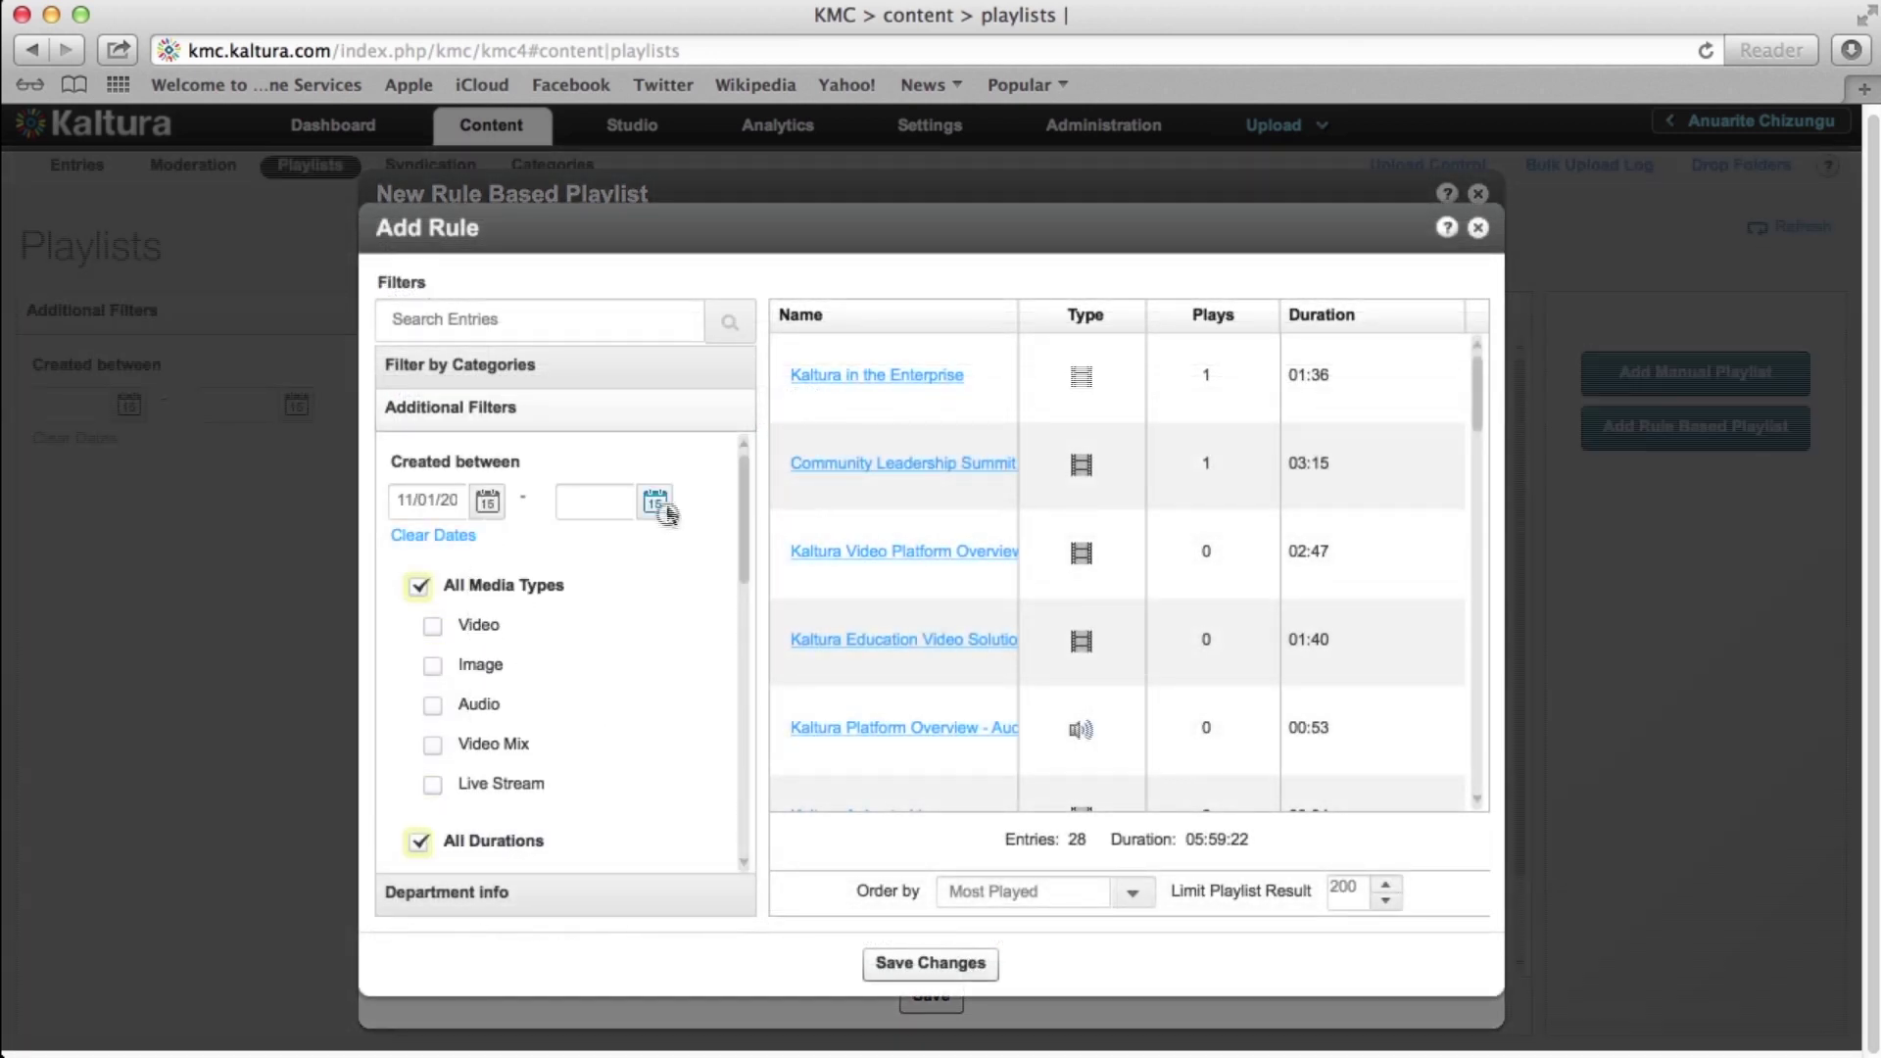
pyautogui.click(655, 502)
pyautogui.click(658, 503)
pyautogui.click(658, 503)
pyautogui.click(658, 504)
pyautogui.click(659, 503)
pyautogui.click(826, 699)
# Order that date rule by Highest Rated, limit it to 3, and save it
pyautogui.click(1133, 892)
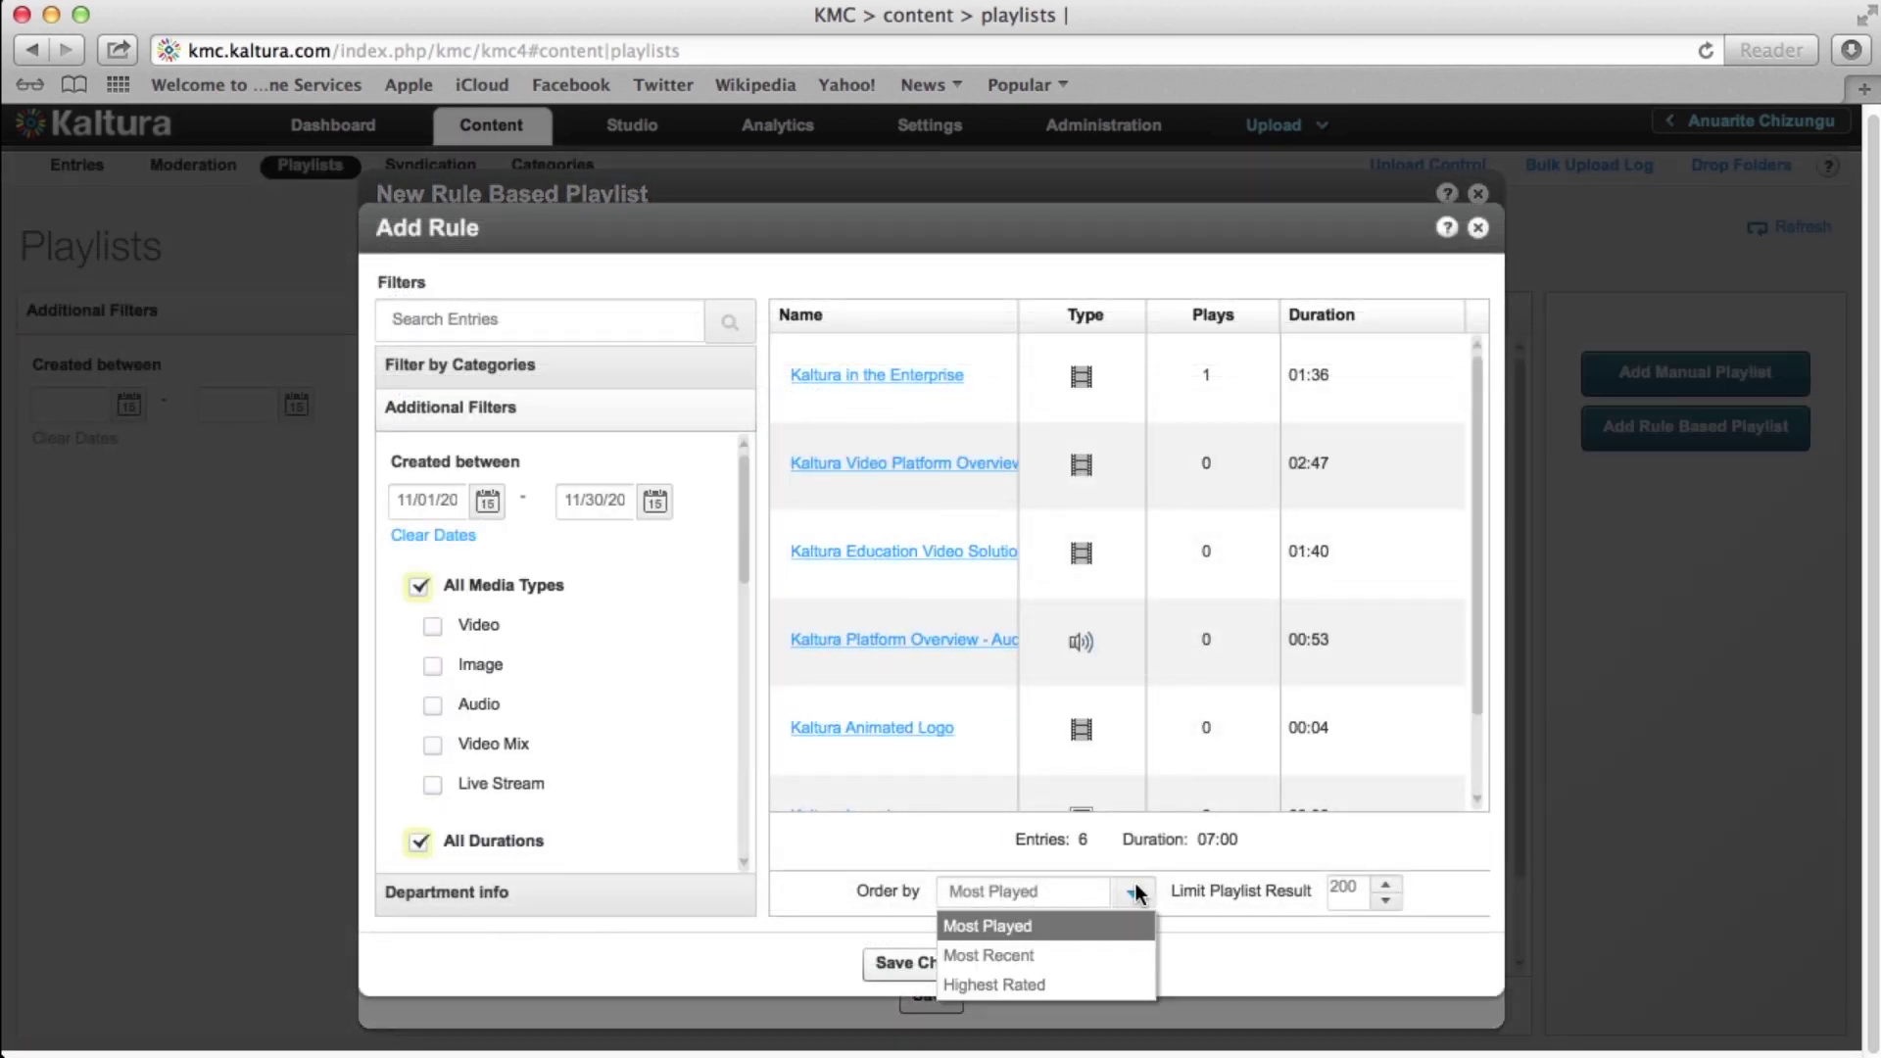
pyautogui.click(1127, 983)
pyautogui.click(1360, 887)
pyautogui.press('BackSpace')
pyautogui.press('BackSpace')
pyautogui.press('BackSpace')
pyautogui.write('3')
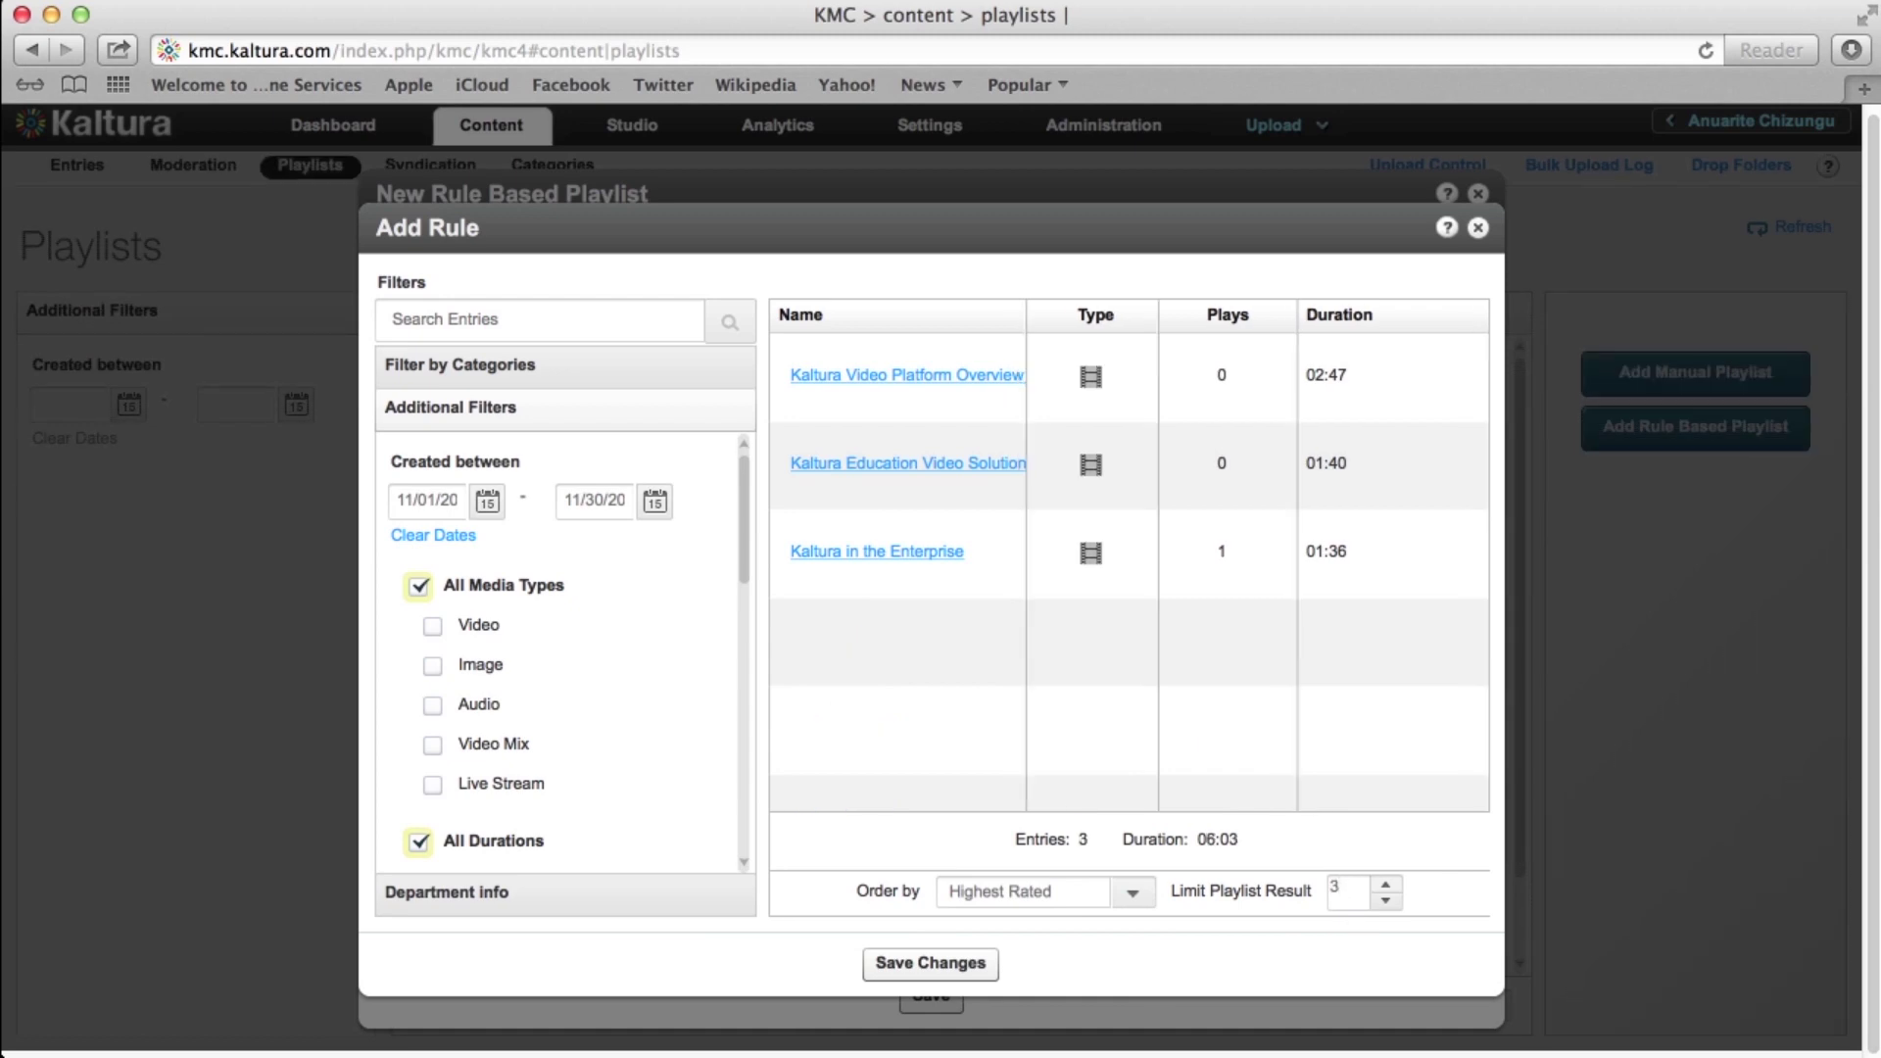
pyautogui.click(930, 962)
# Change the Most Viewed rule's result limit to 2
pyautogui.click(422, 938)
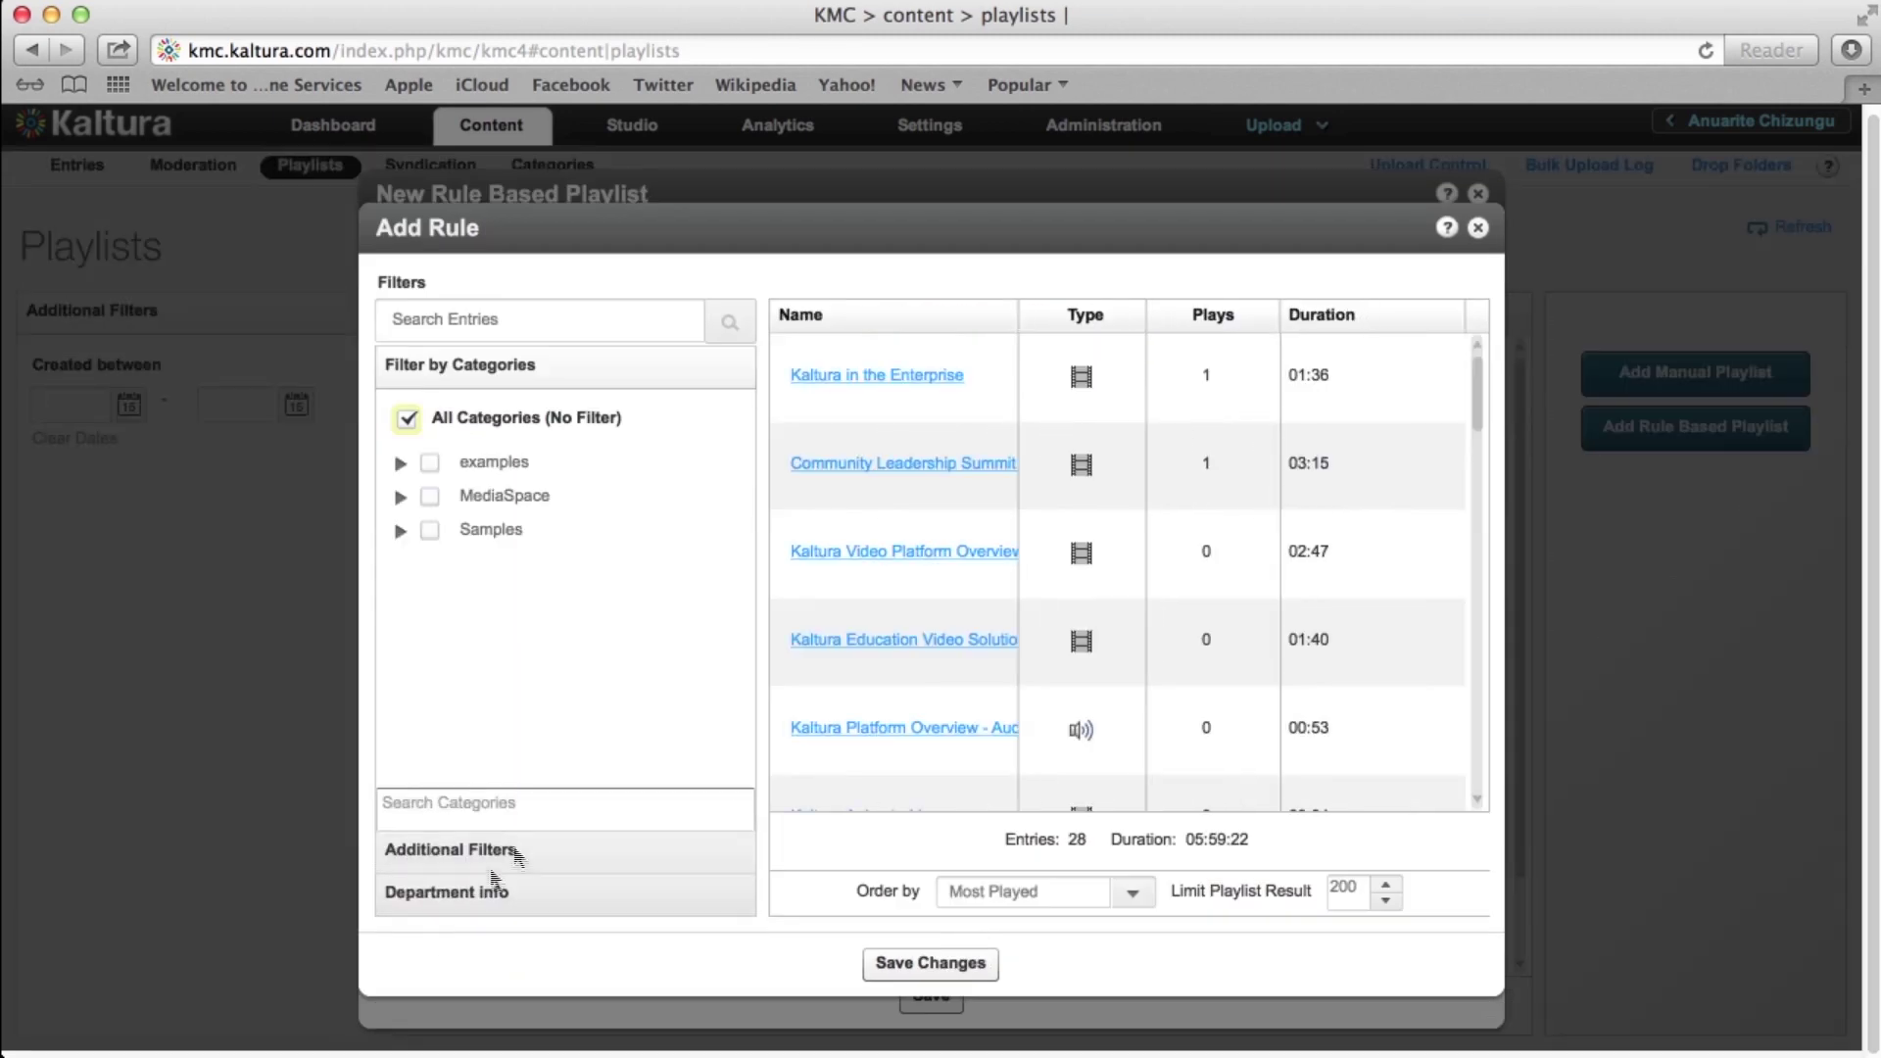
pyautogui.click(1358, 887)
pyautogui.press('BackSpace')
pyautogui.press('BackSpace')
pyautogui.click(930, 962)
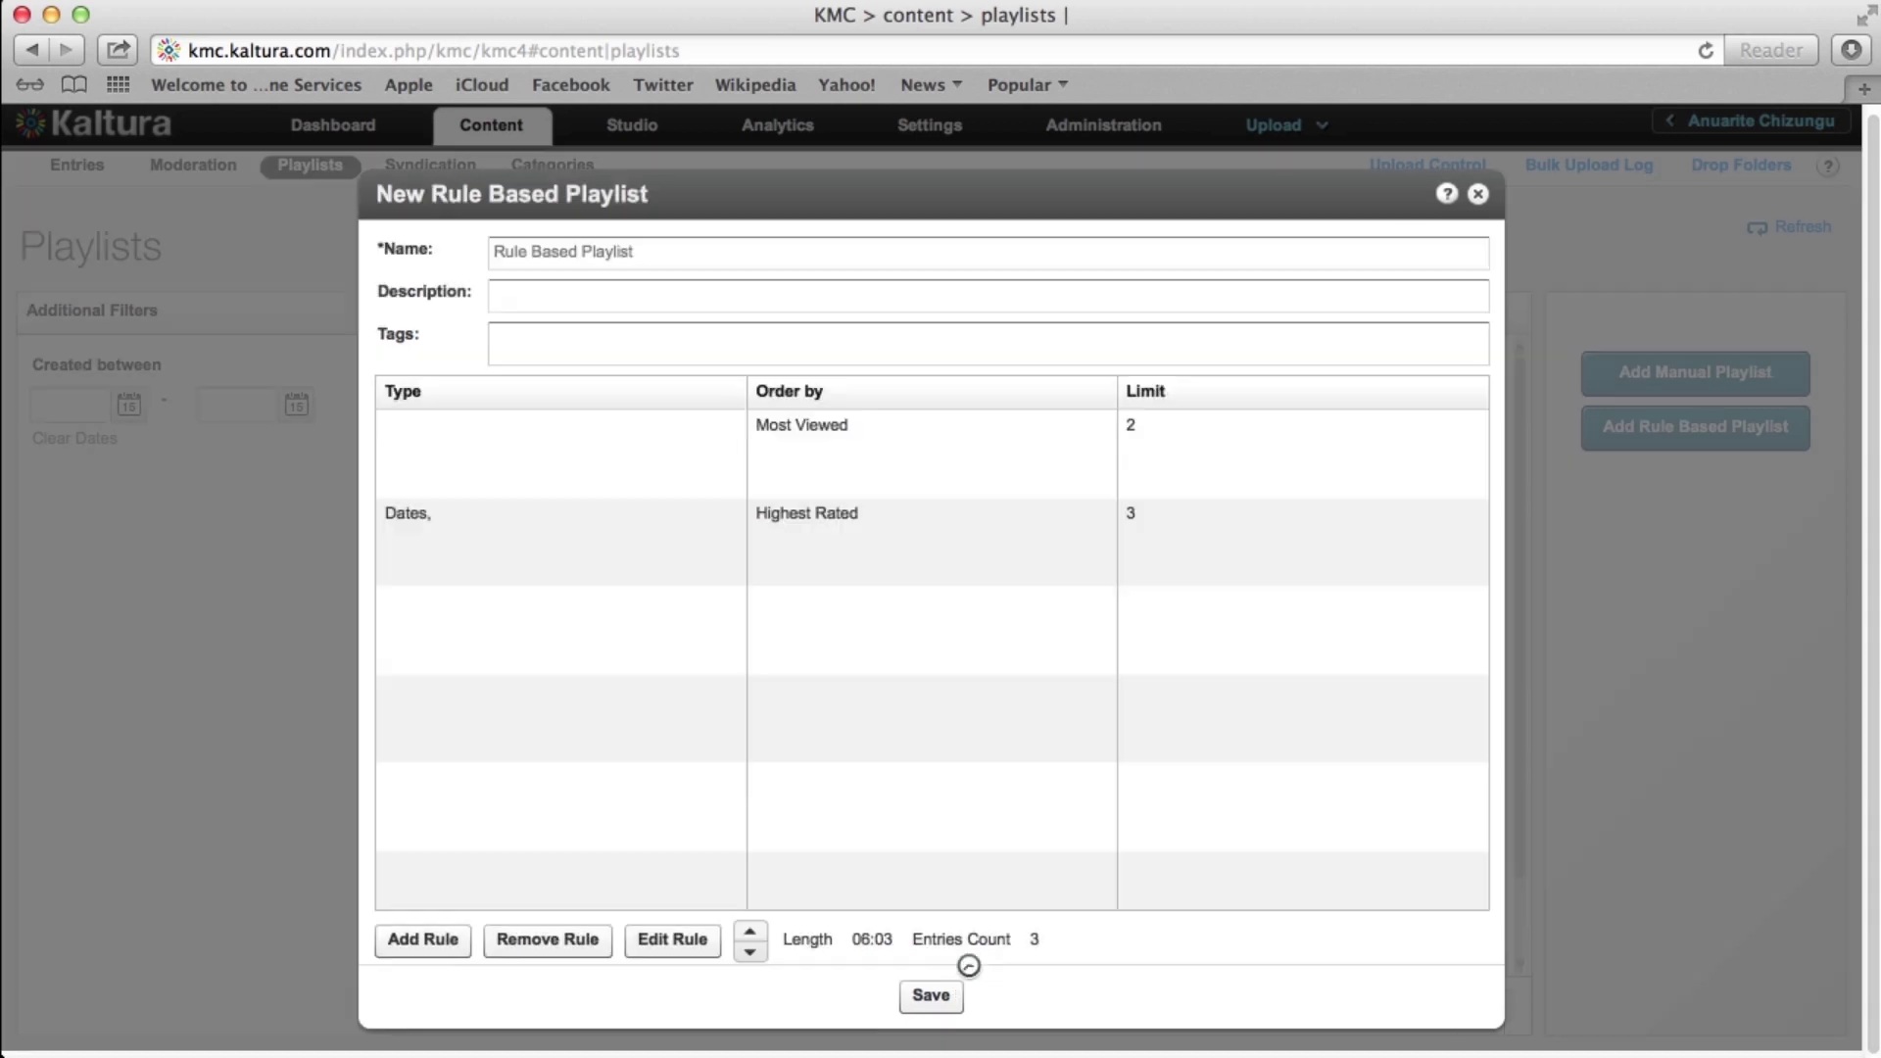
# Add a Most Recent rule limited to 5 and save the three-rule playlist
pyautogui.click(423, 940)
pyautogui.click(1133, 891)
pyautogui.click(1121, 949)
pyautogui.click(1358, 888)
pyautogui.press('BackSpace')
pyautogui.press('BackSpace')
pyautogui.press('BackSpace')
pyautogui.write('5')
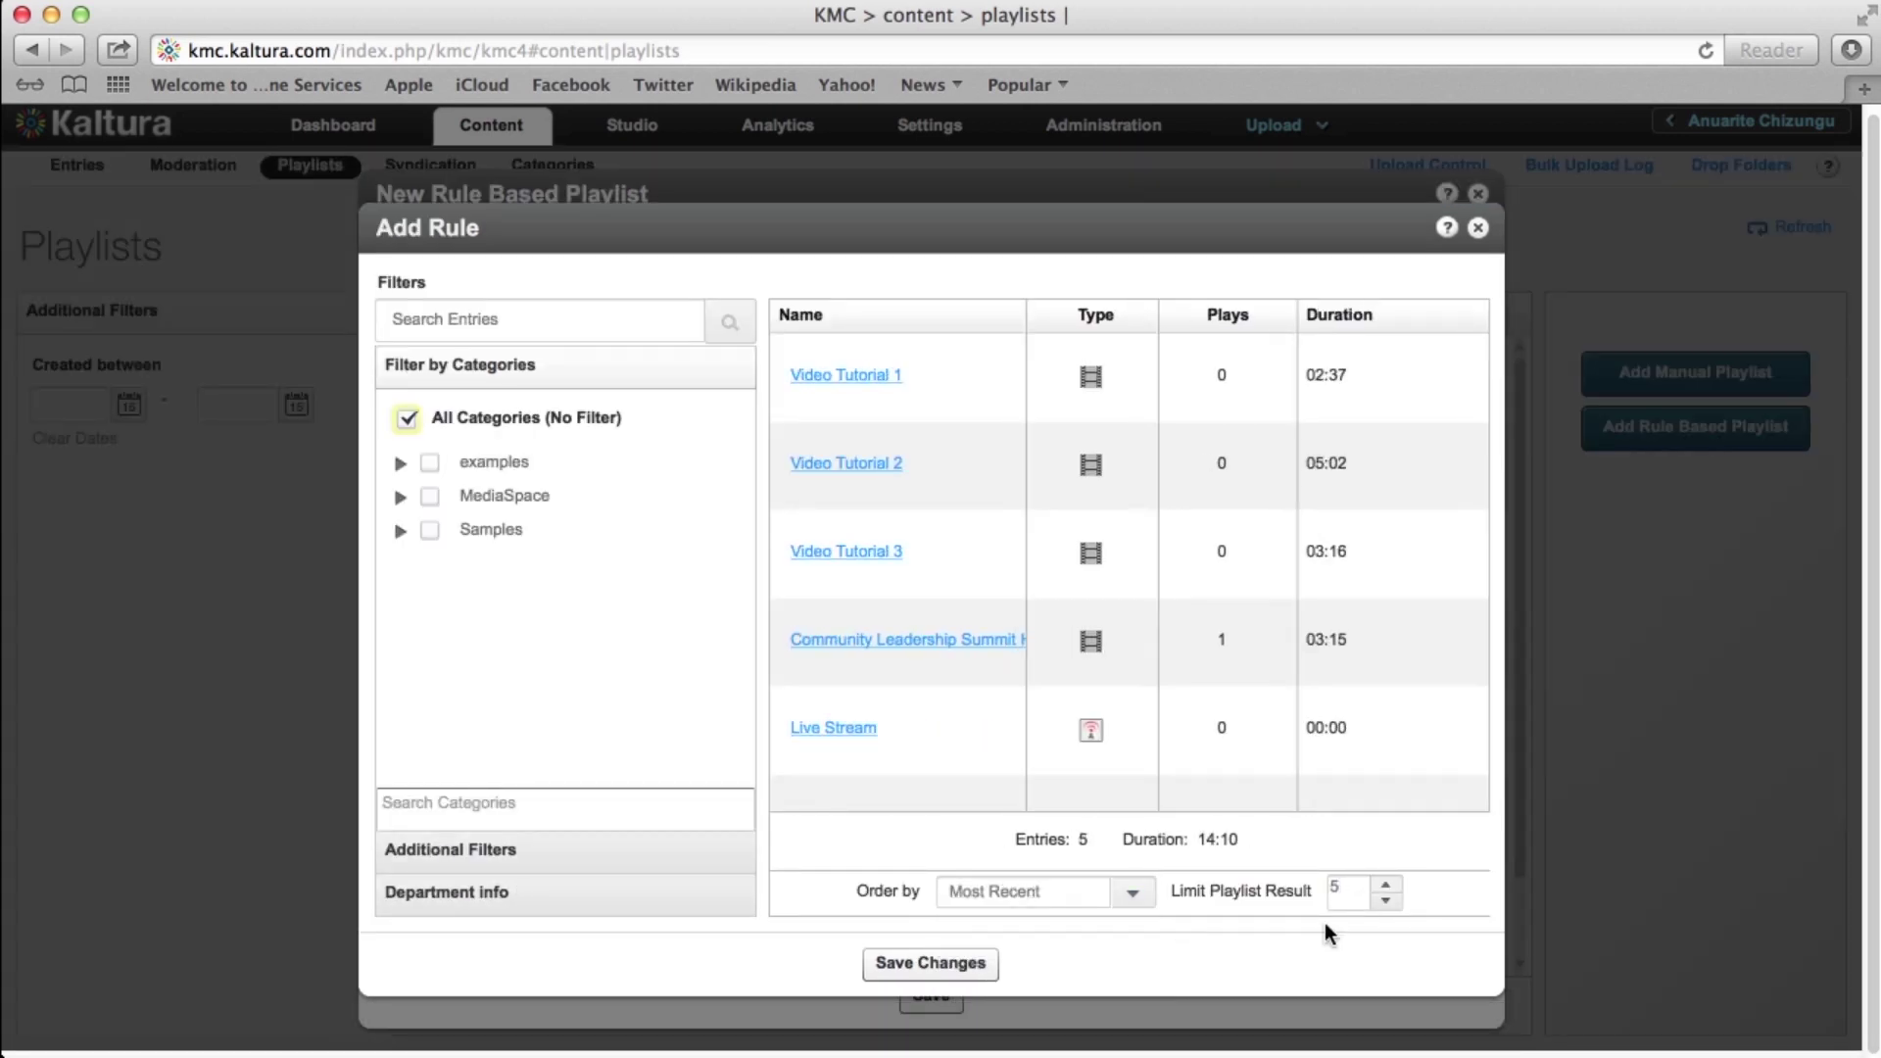
pyautogui.click(930, 962)
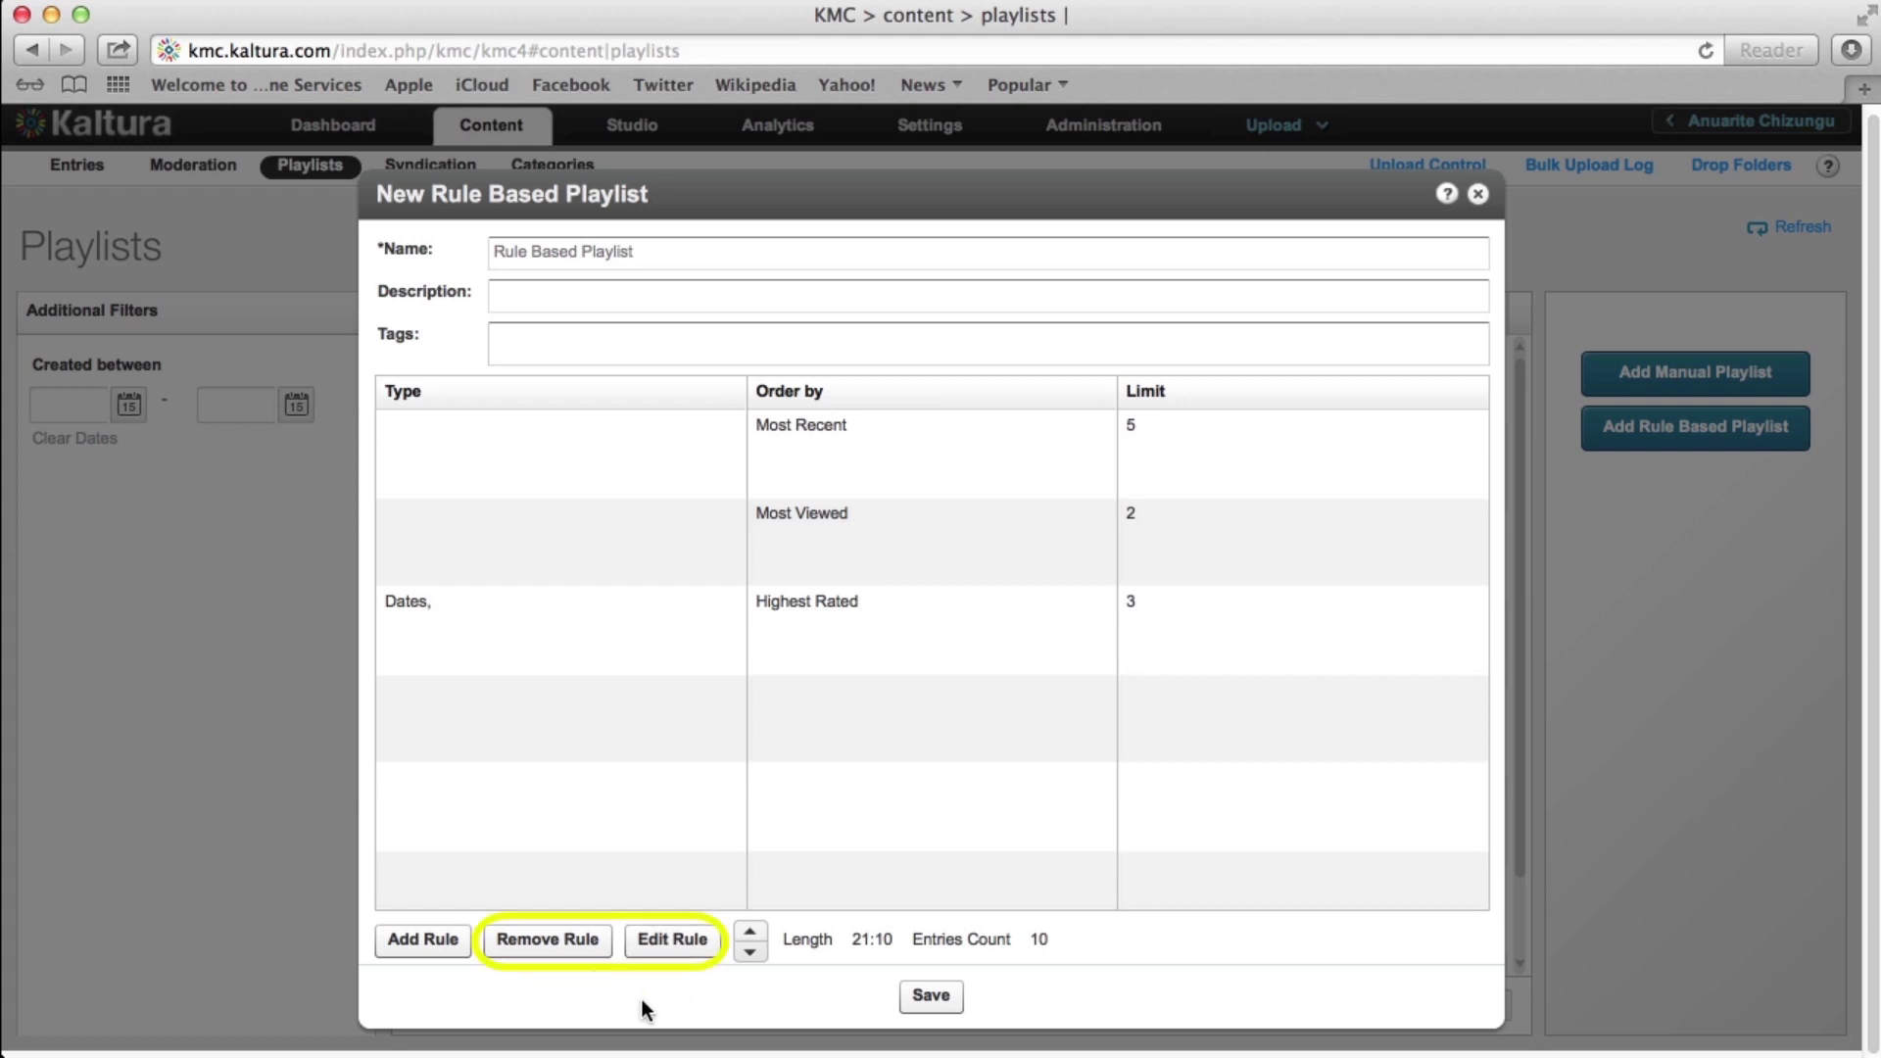
pyautogui.click(931, 994)
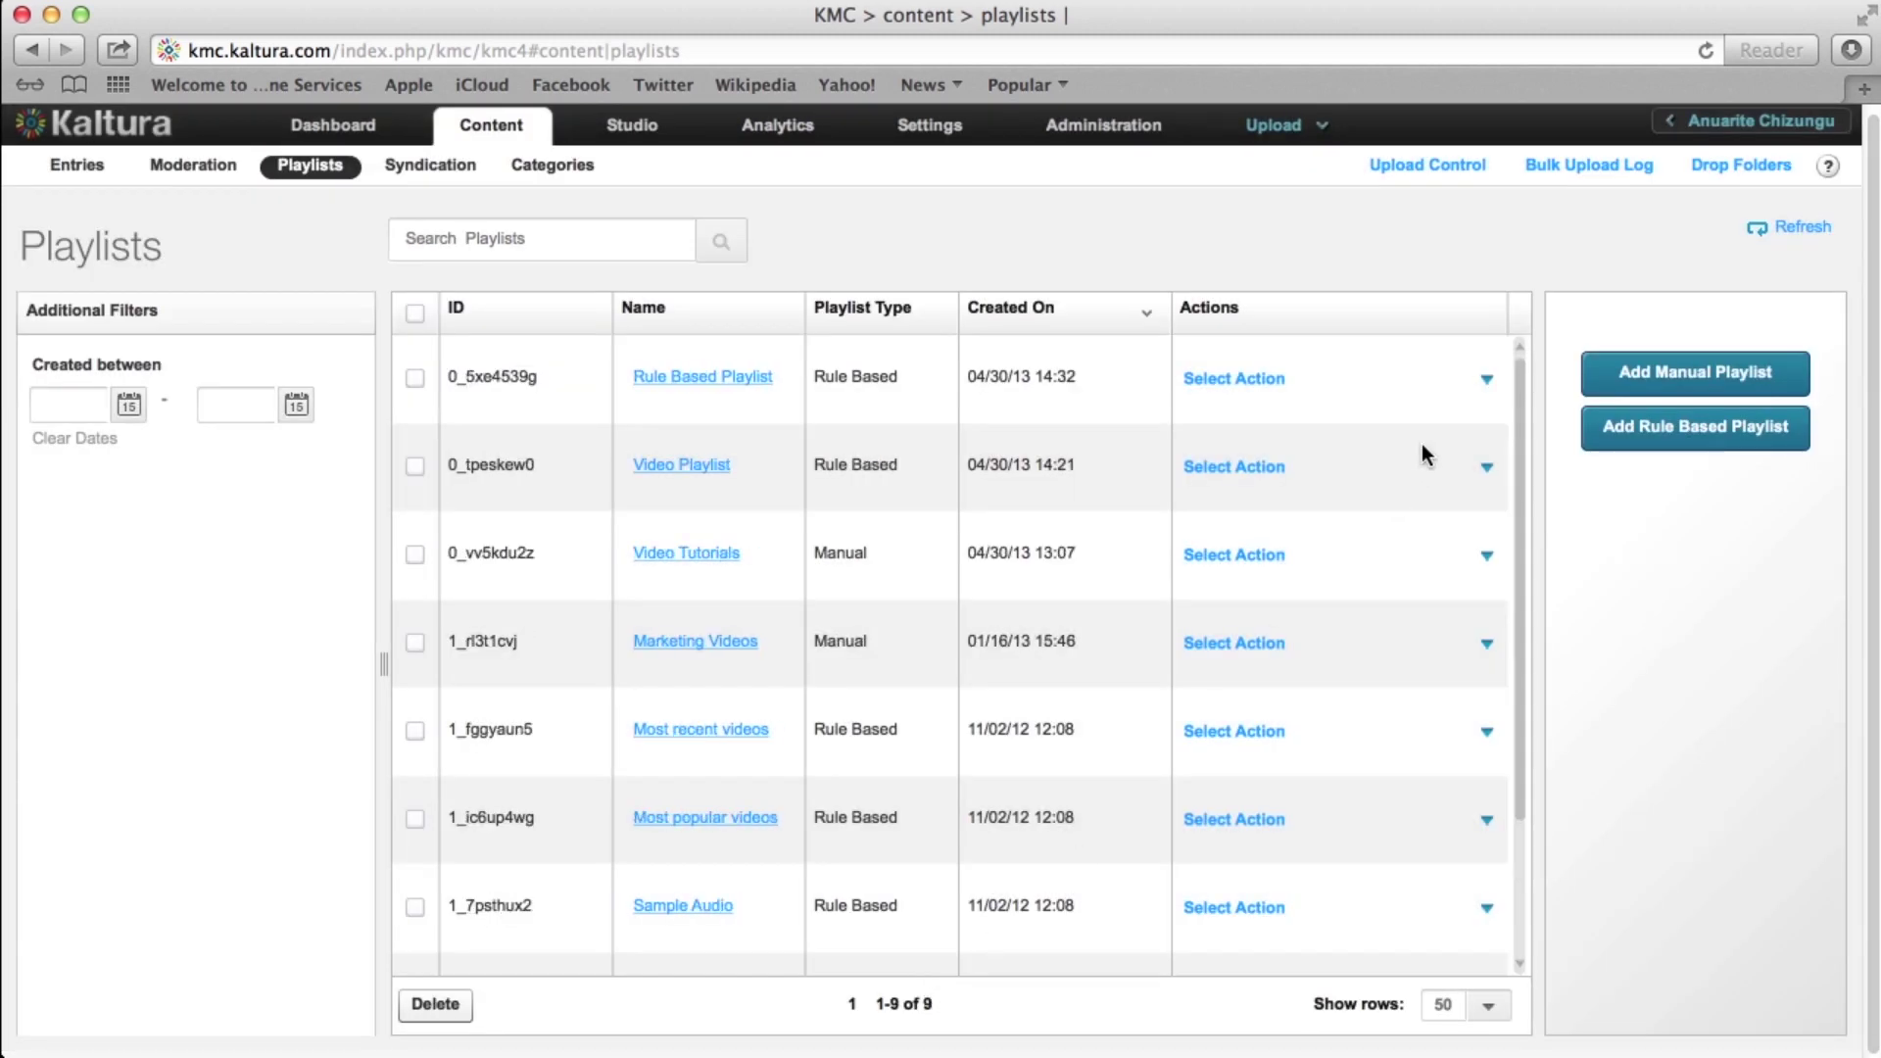
# Preview Rule Based Playlist and its embed code, then close the preview
pyautogui.click(1486, 378)
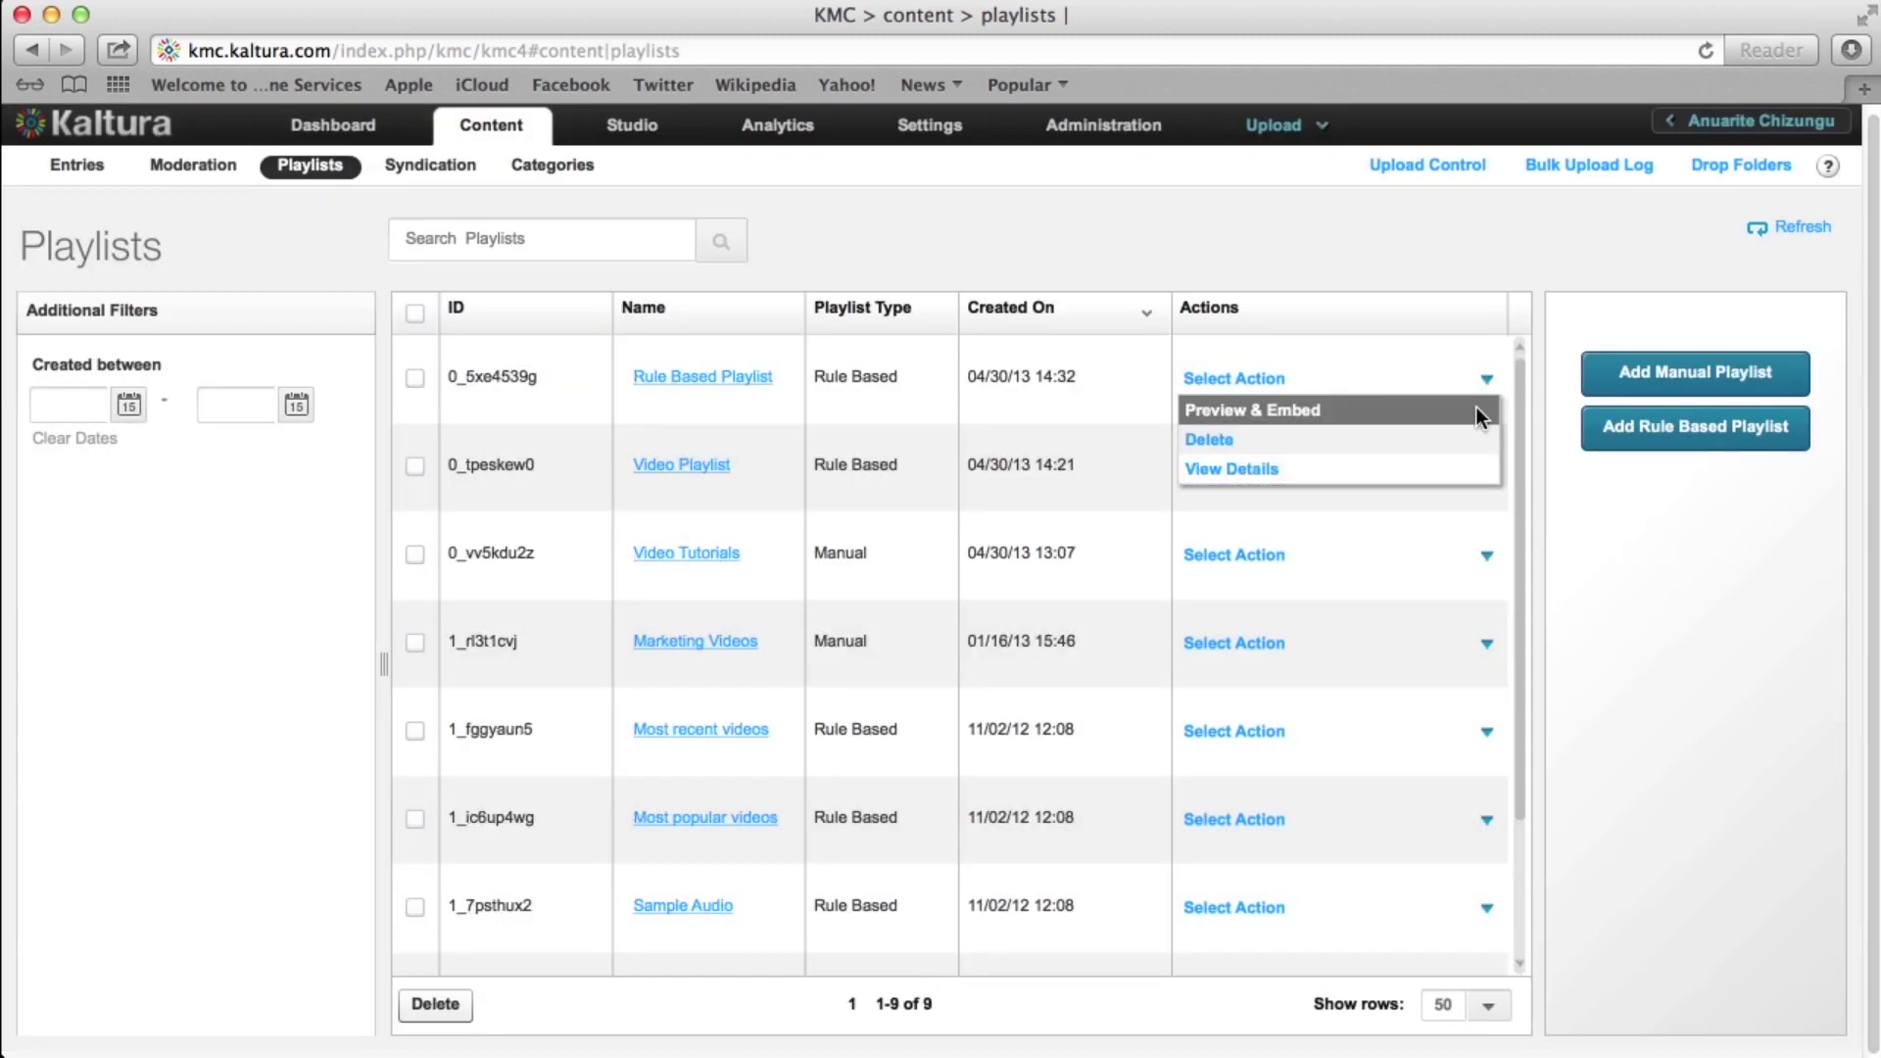
pyautogui.click(1475, 407)
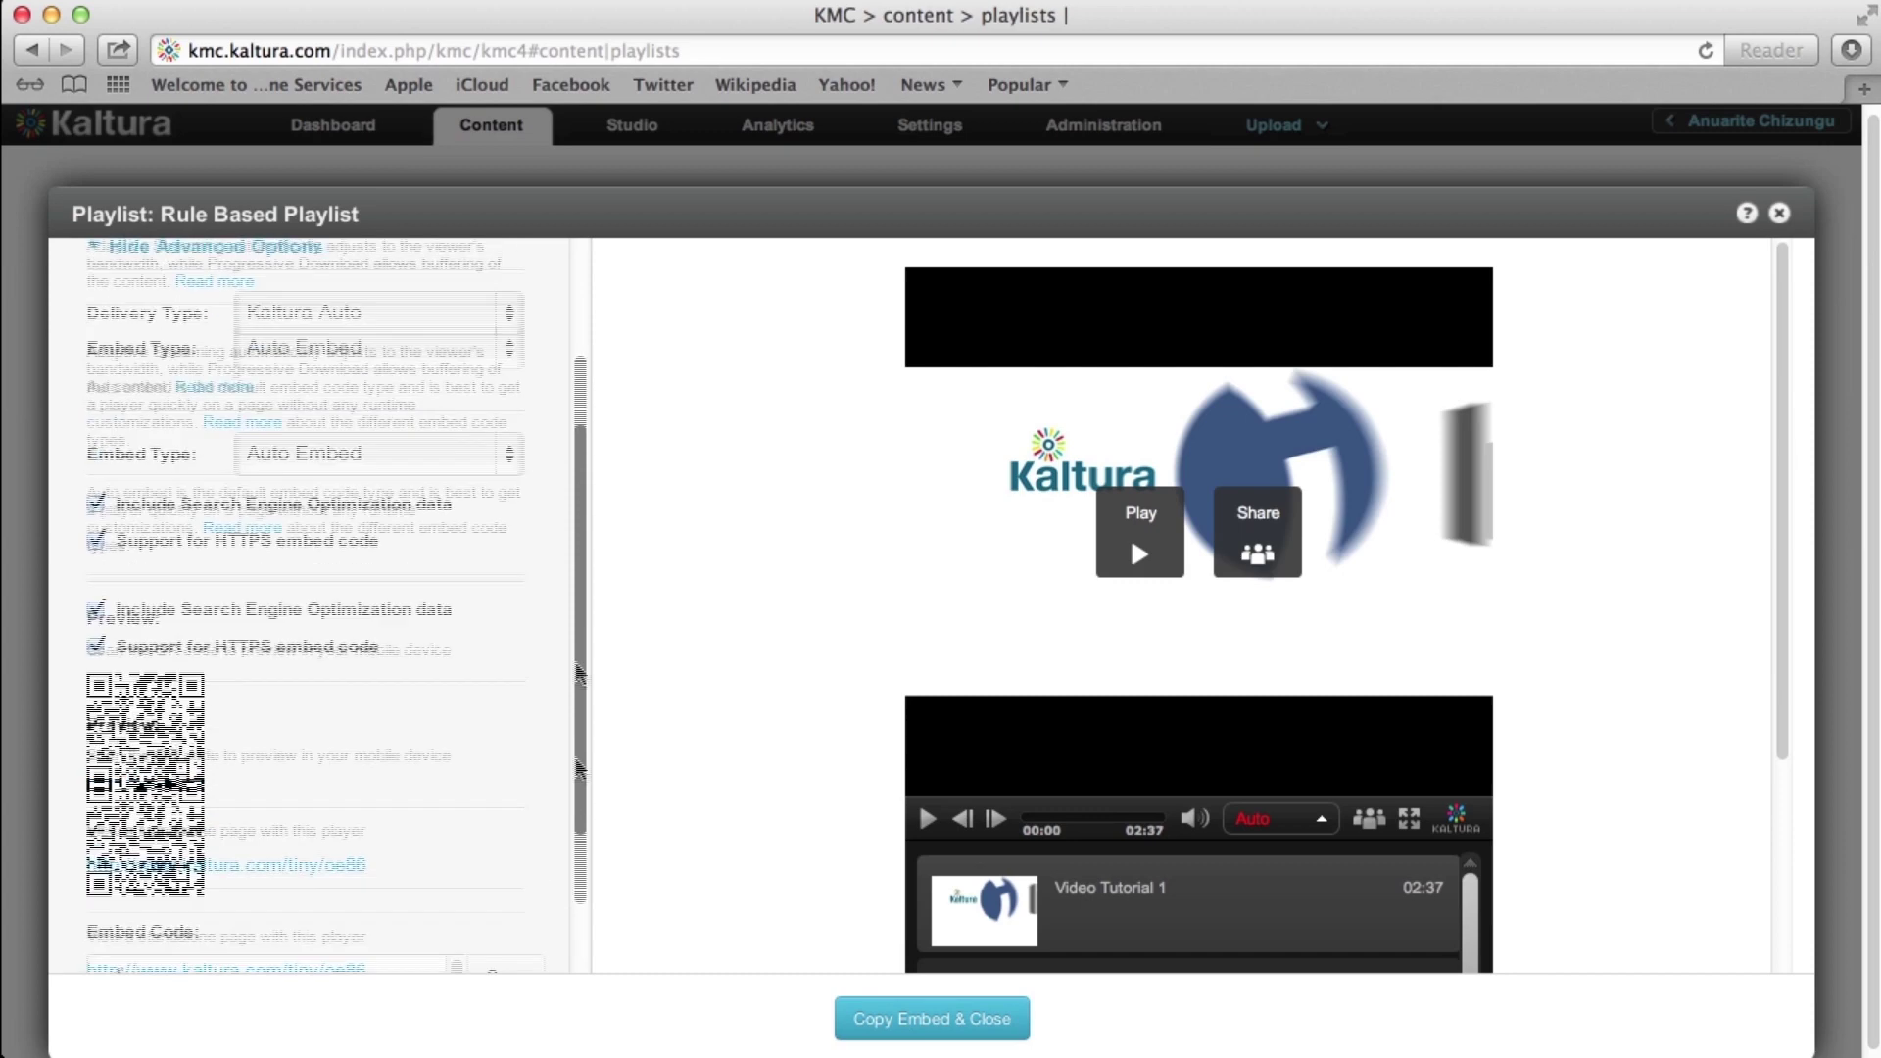
pyautogui.moveTo(584, 622); pyautogui.dragTo(576, 911)
pyautogui.click(886, 1019)
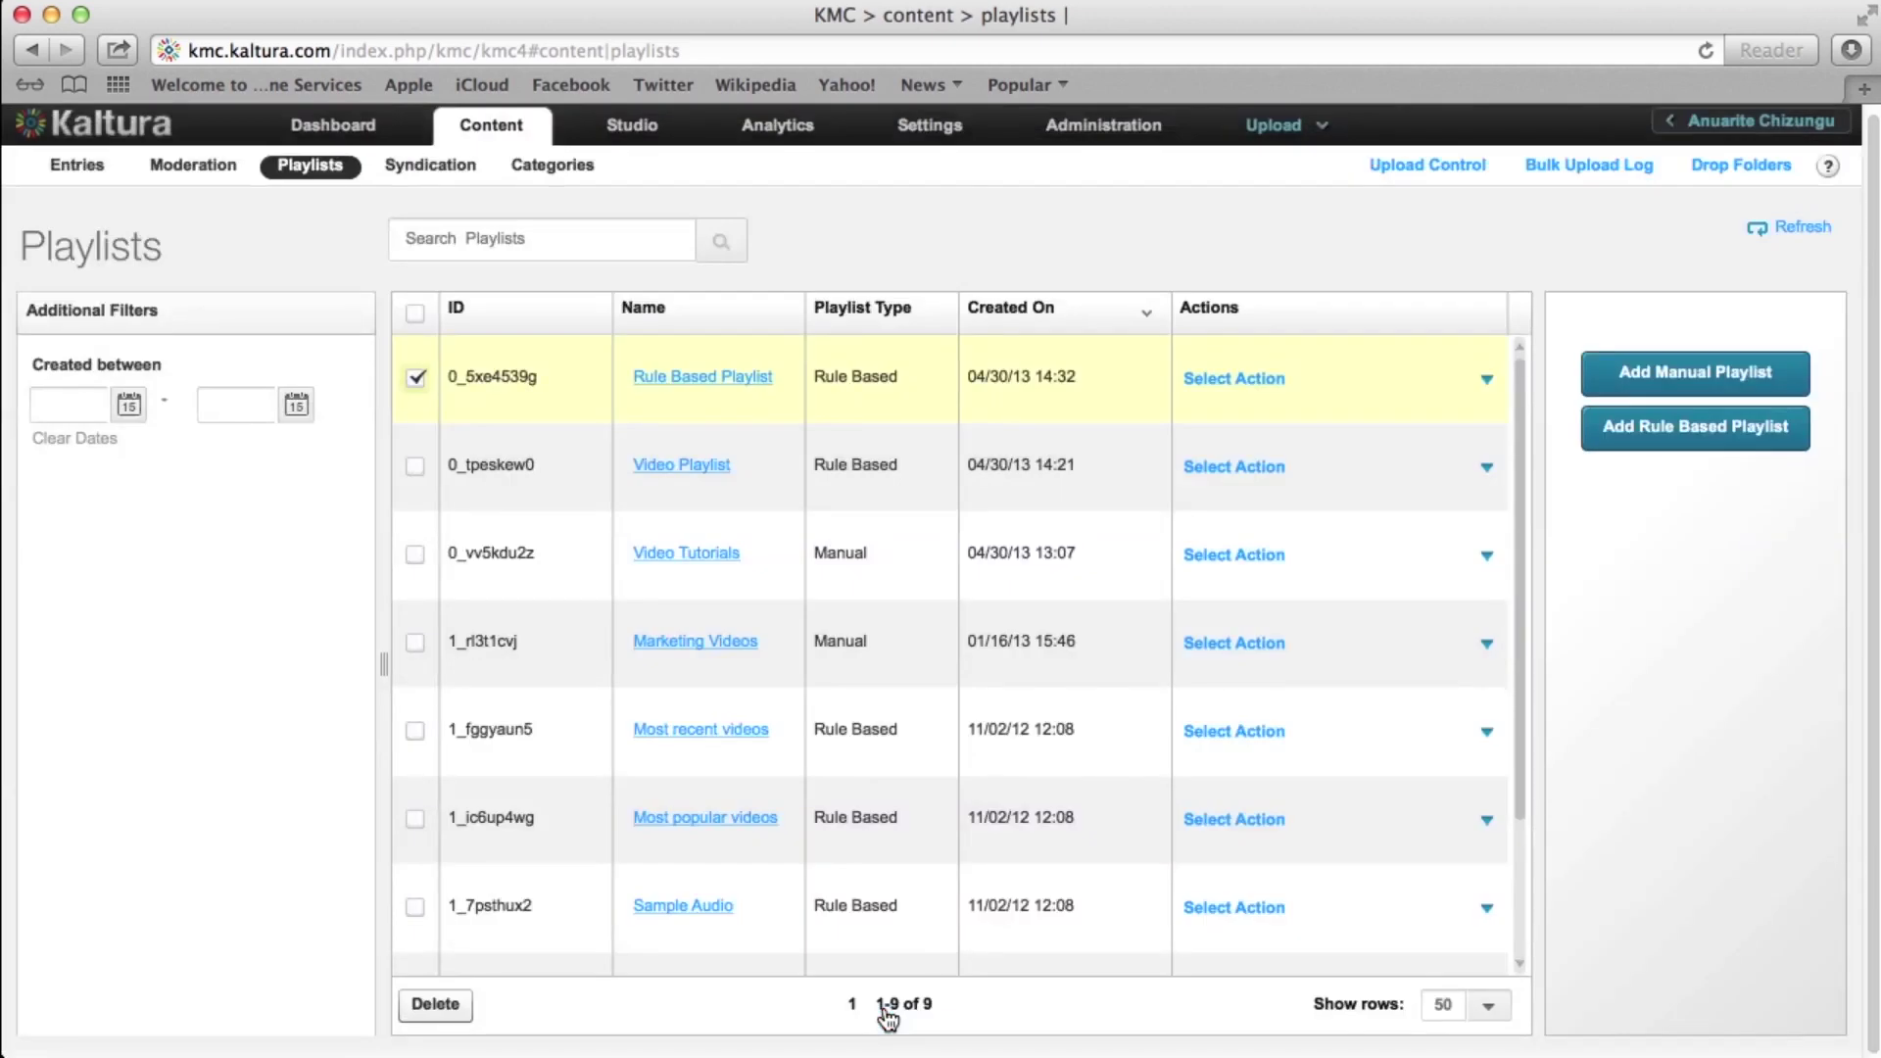